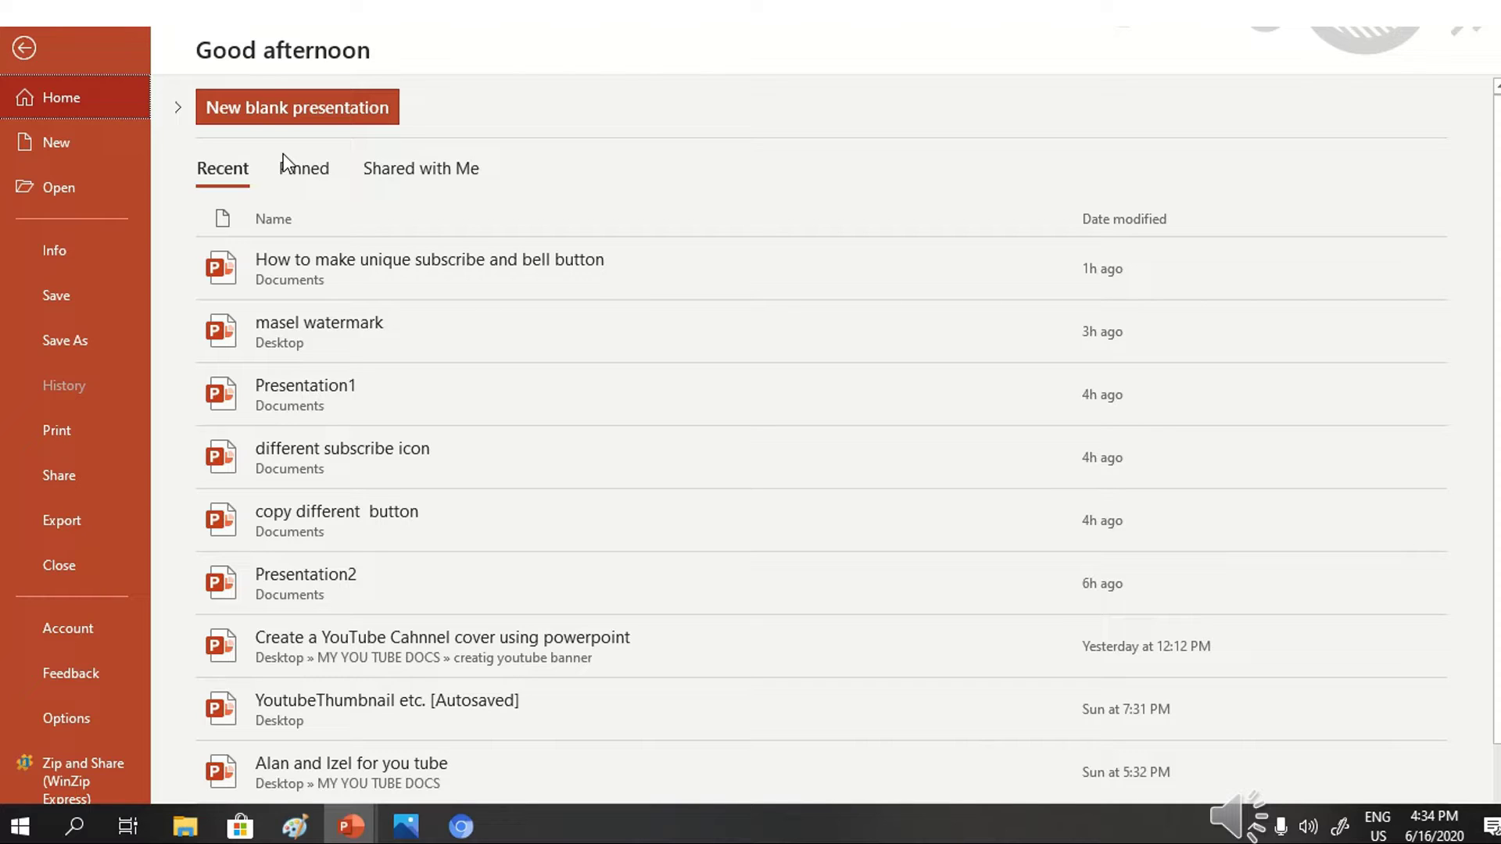
Step: Create a new blank presentation, add a Blank-layout slide and delete the title slide
click(100, 105)
click(250, 117)
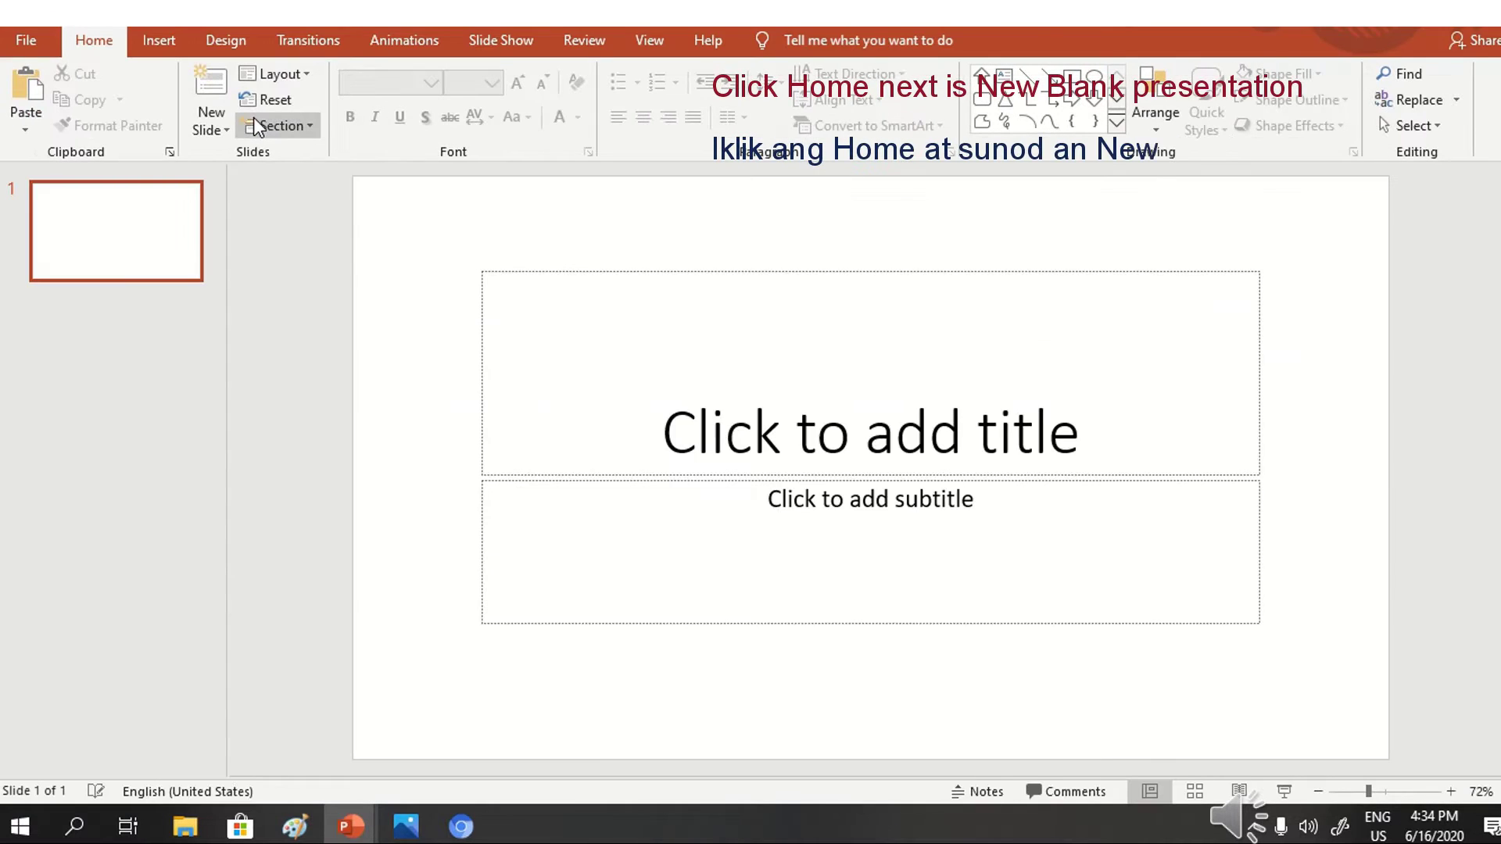
click(205, 130)
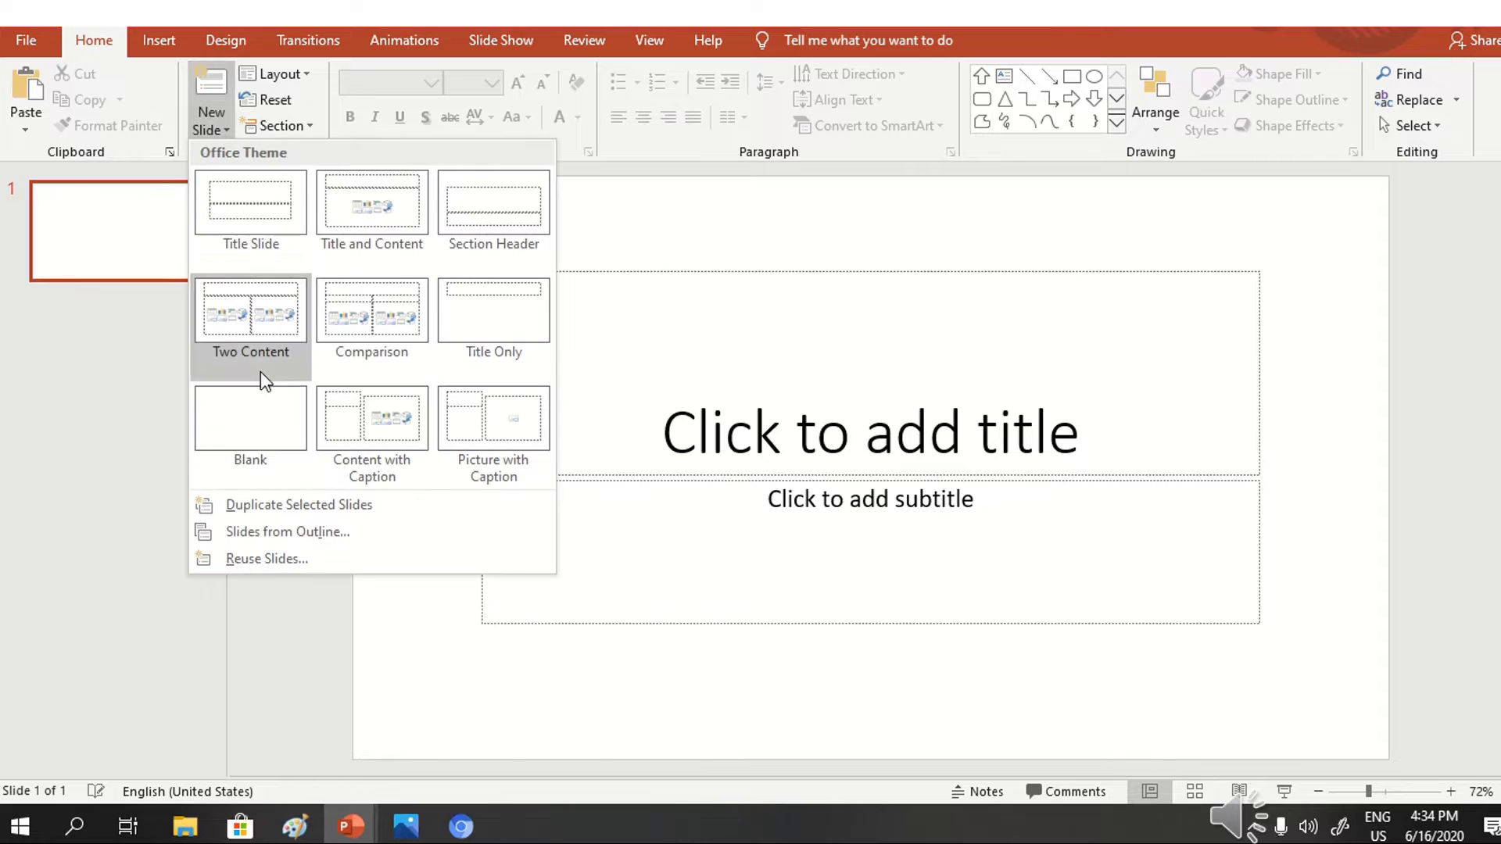
click(256, 408)
click(161, 228)
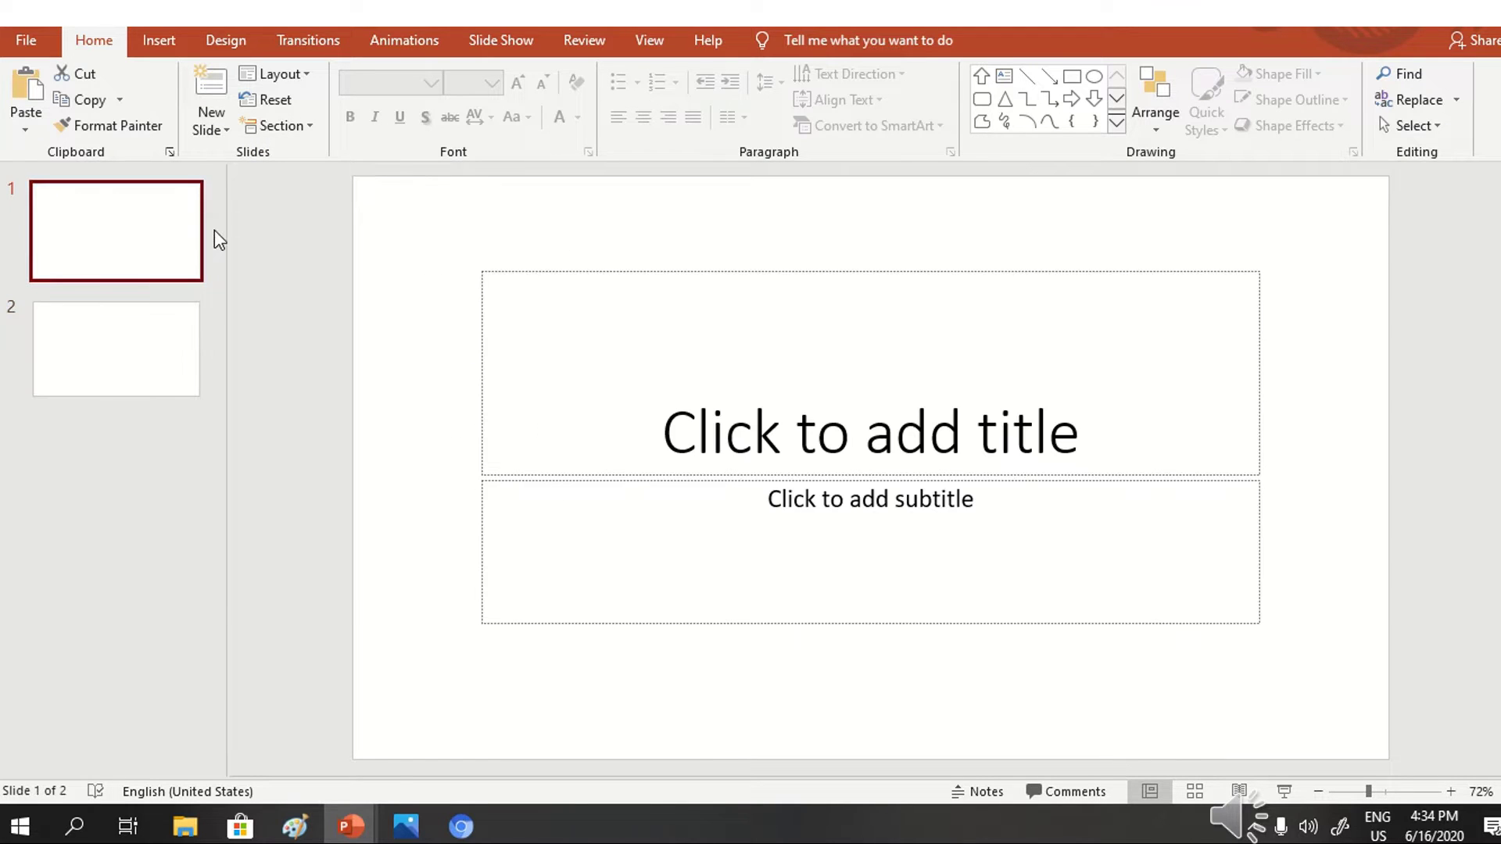
key(Delete)
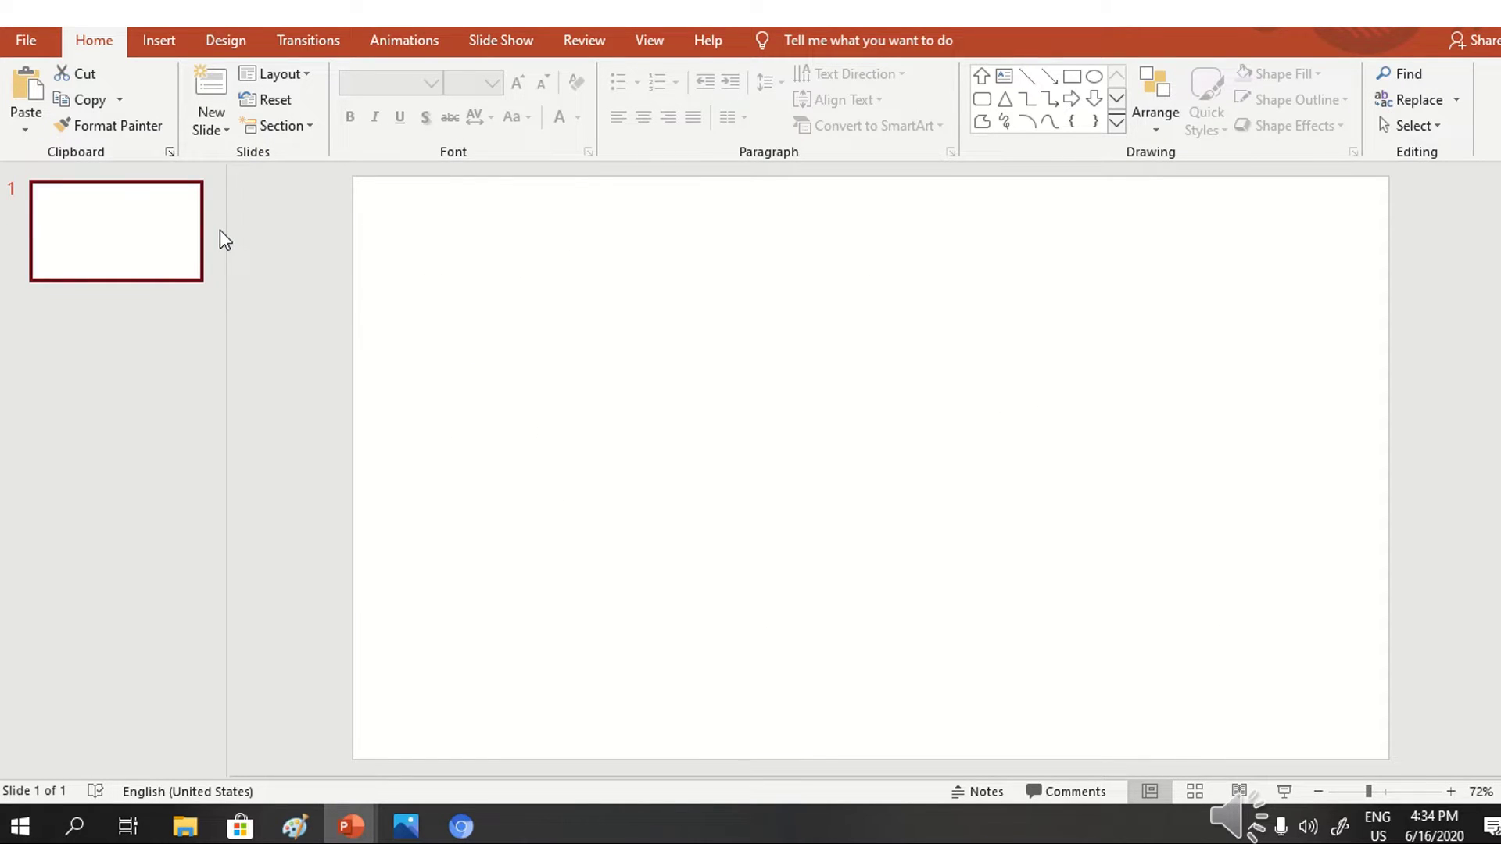
Step: Give the slide a solid black background
click(226, 41)
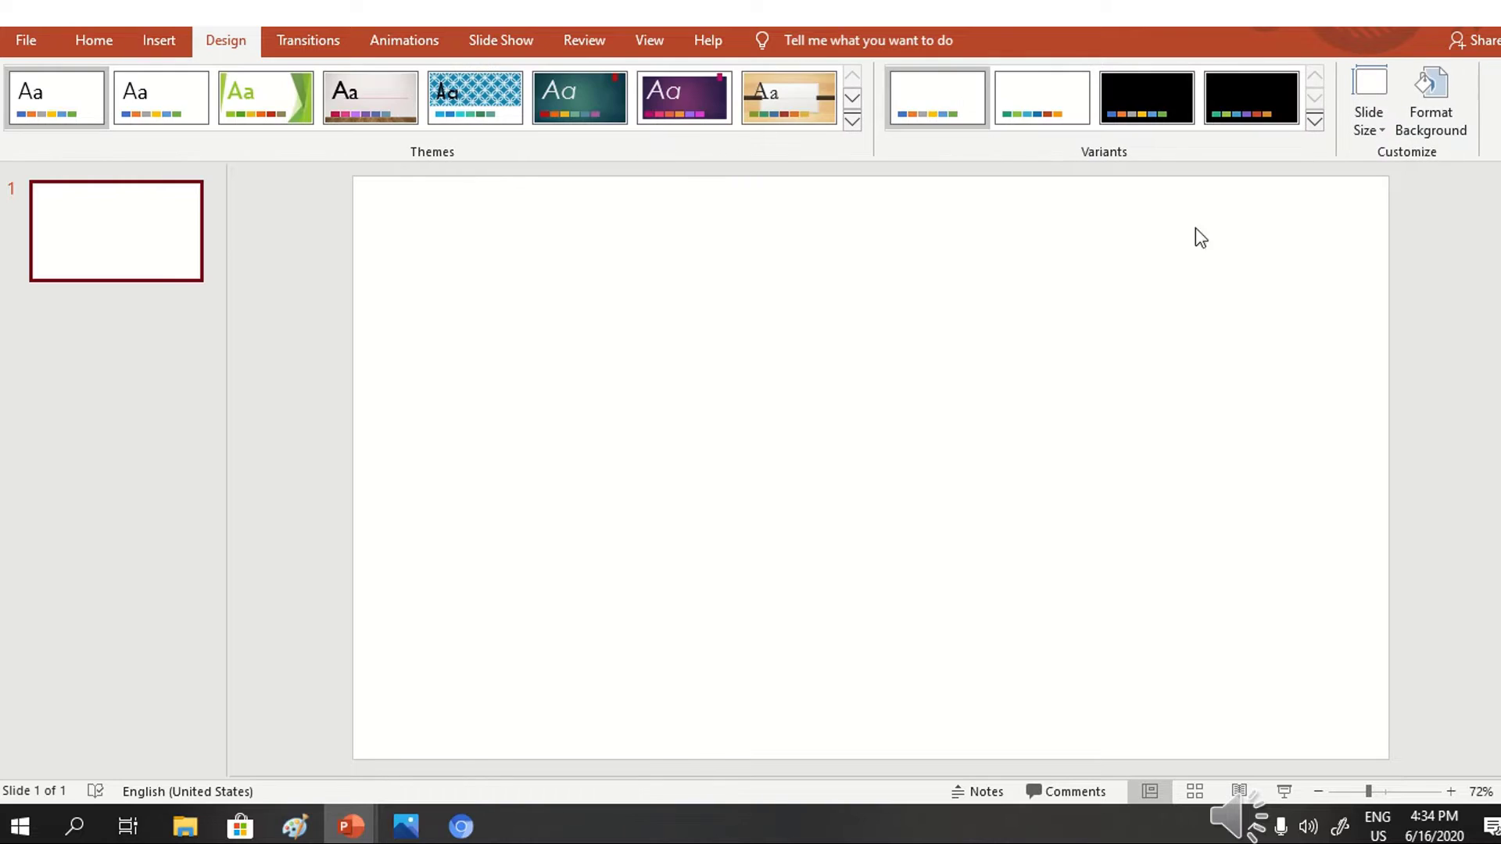
click(1457, 102)
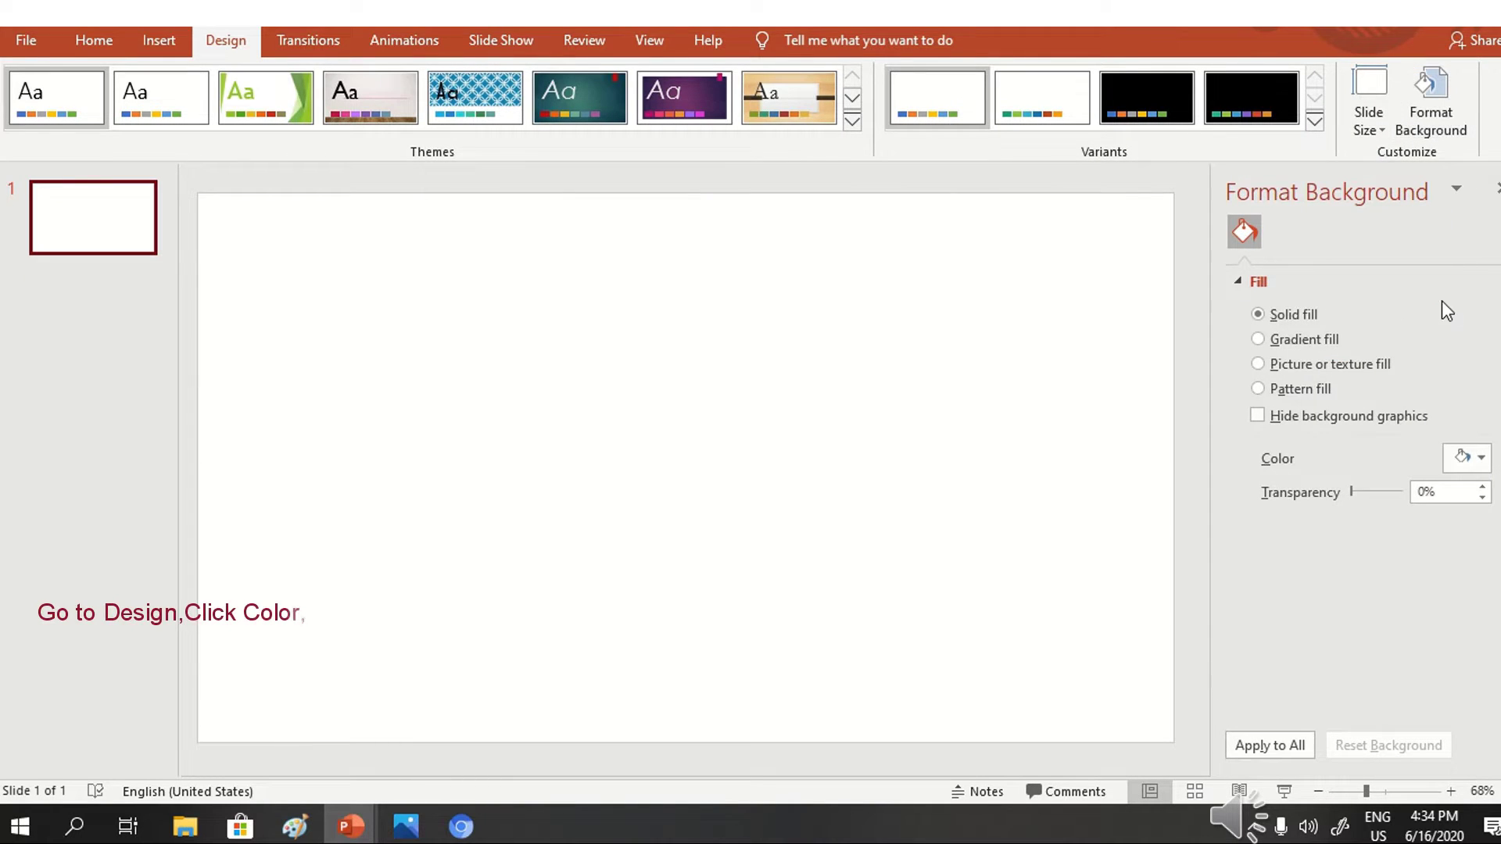
click(1461, 461)
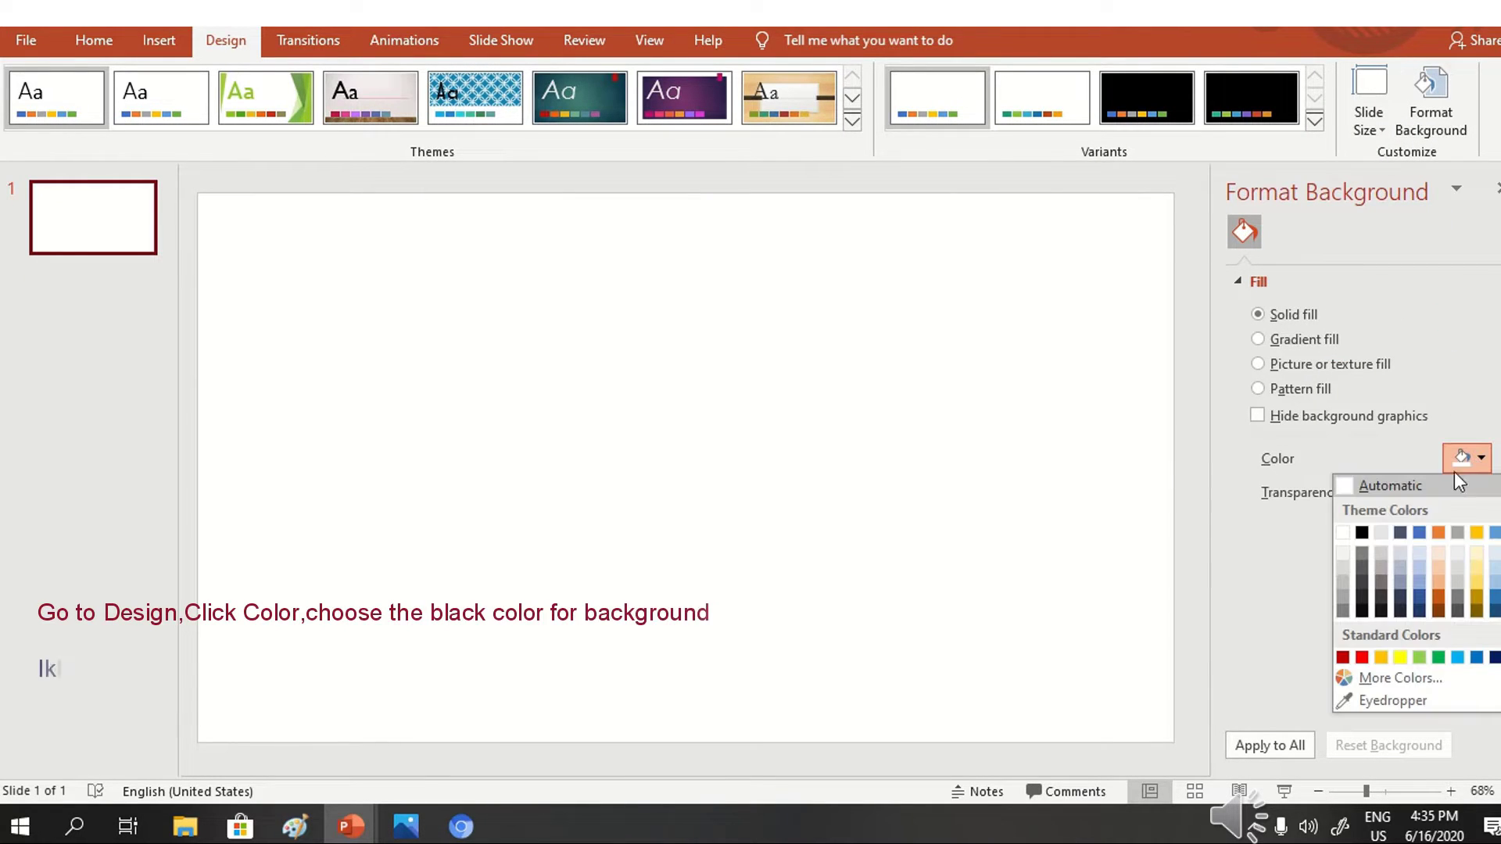
click(1360, 533)
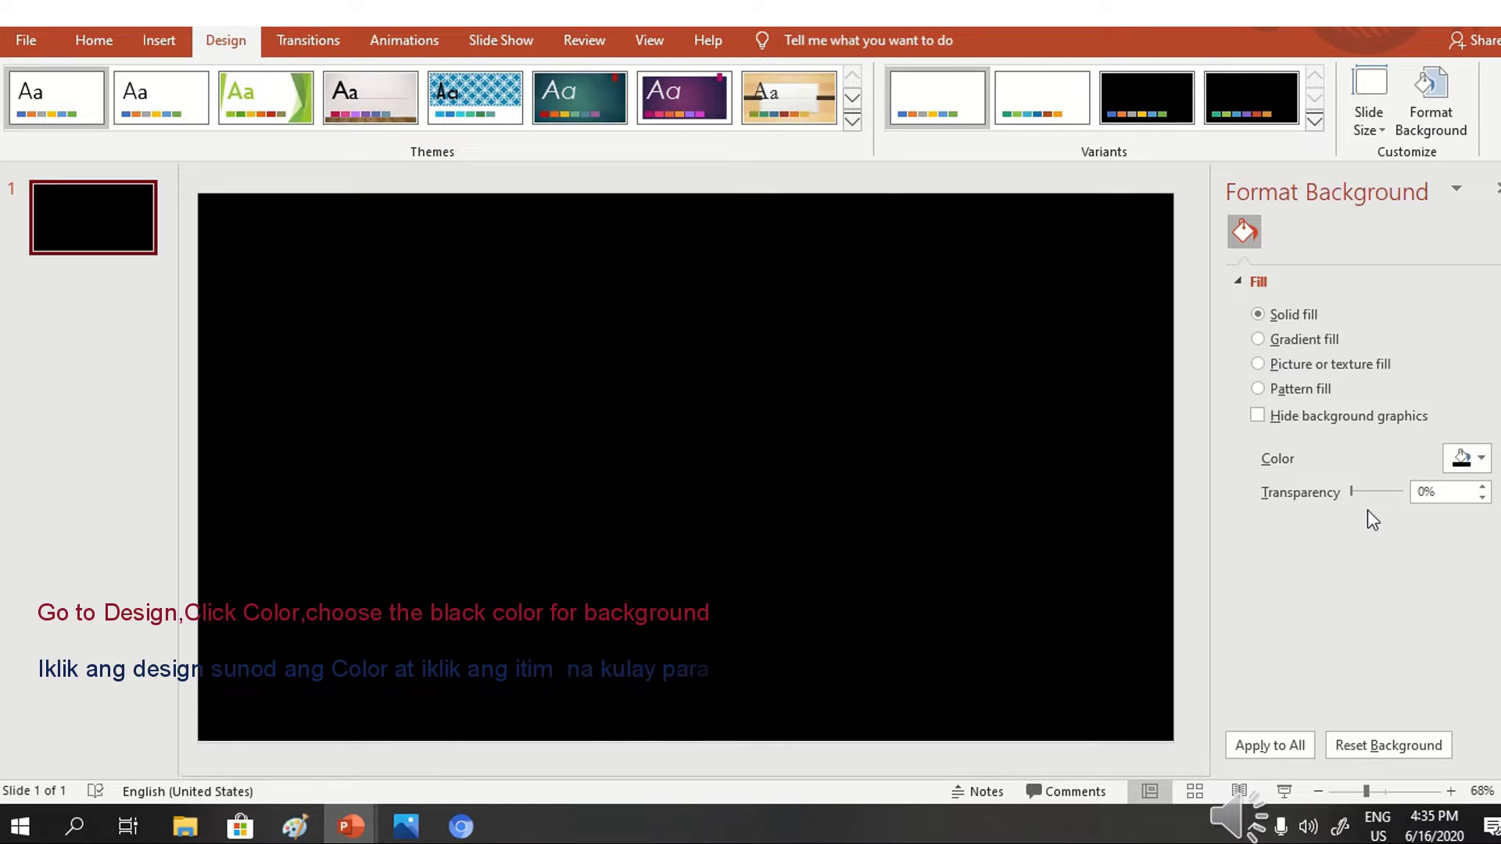
Step: Draw a rectangle in the middle of the slide and nudge it slightly right
click(173, 47)
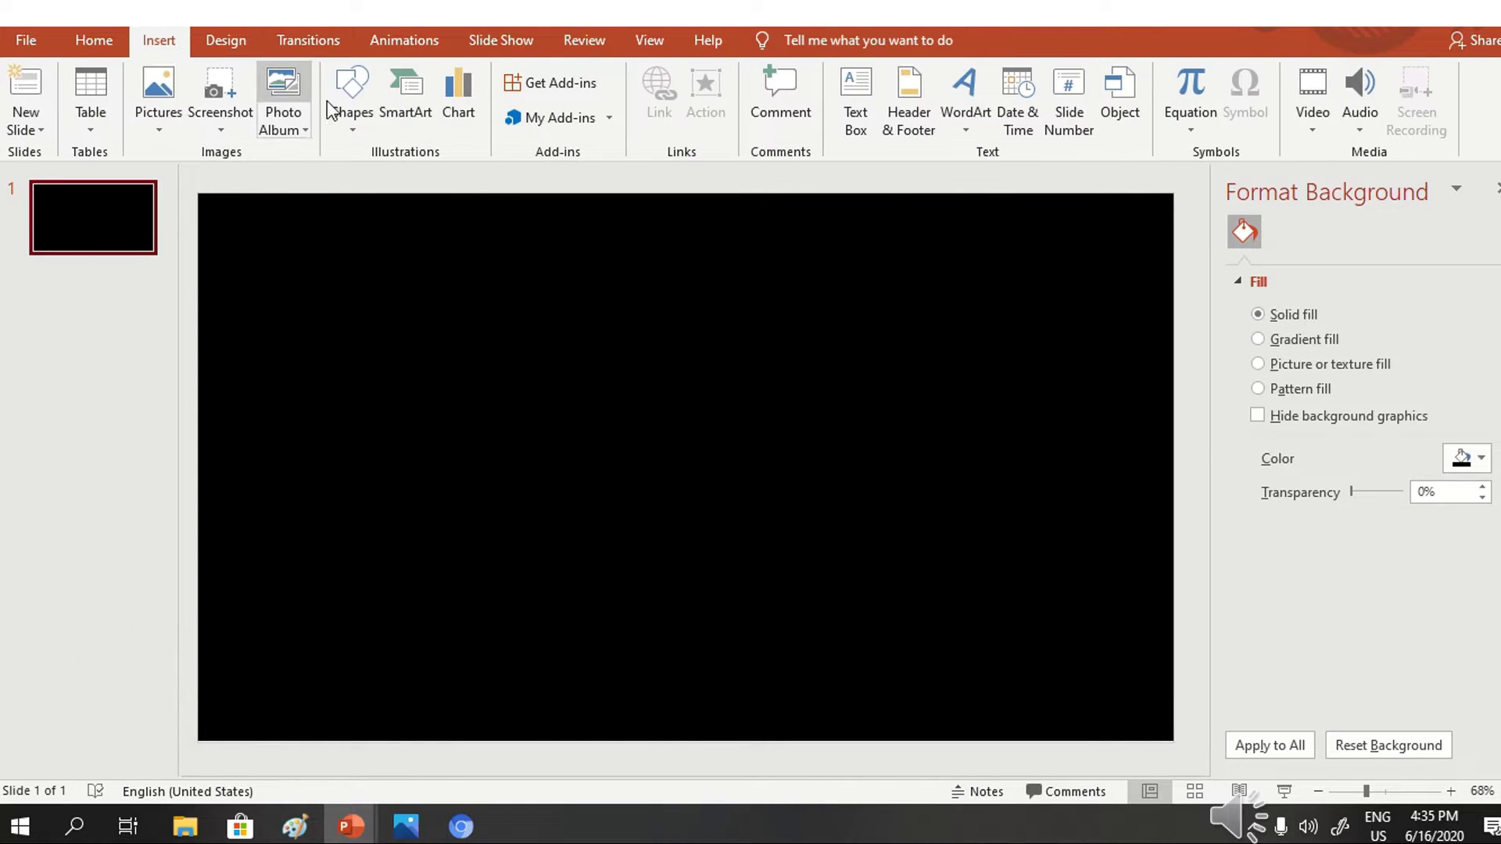
click(353, 117)
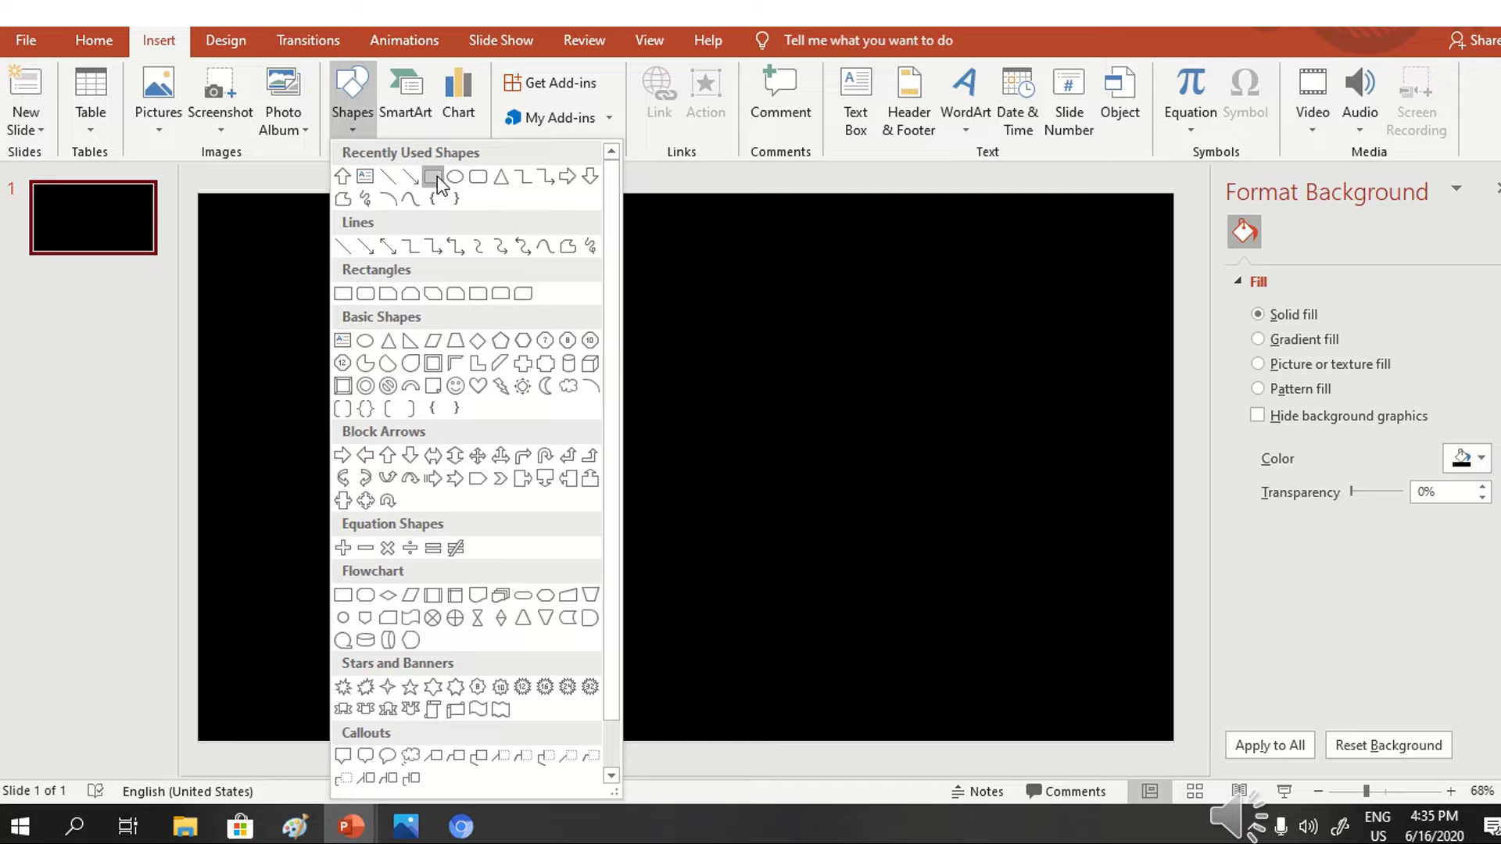
click(432, 177)
drag(424, 390, 914, 549)
drag(758, 466, 792, 464)
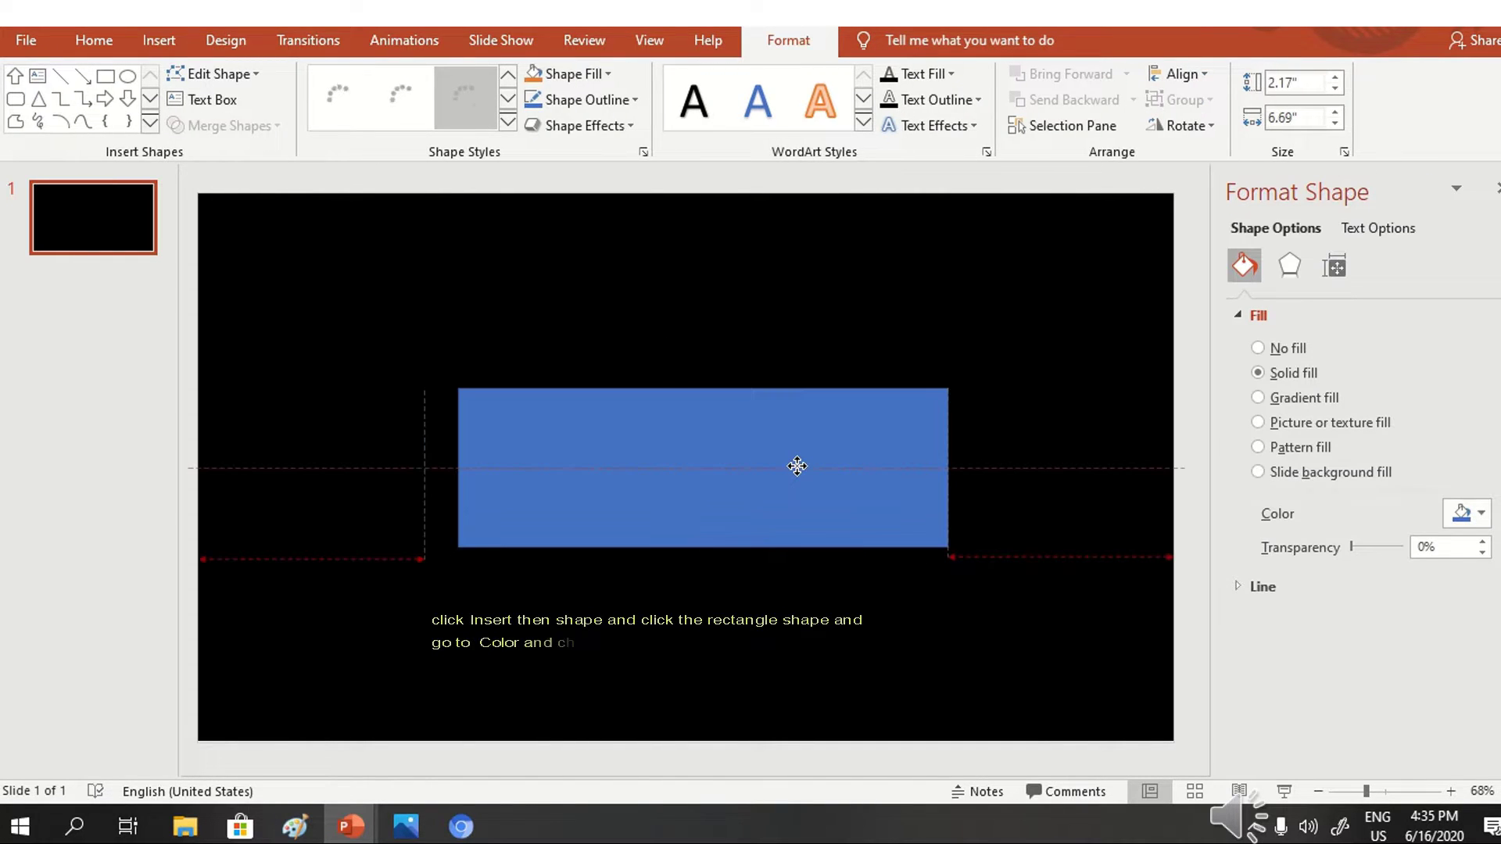
Step: Fill the rectangle red, give it a white outline and make it slightly shorter
click(1479, 514)
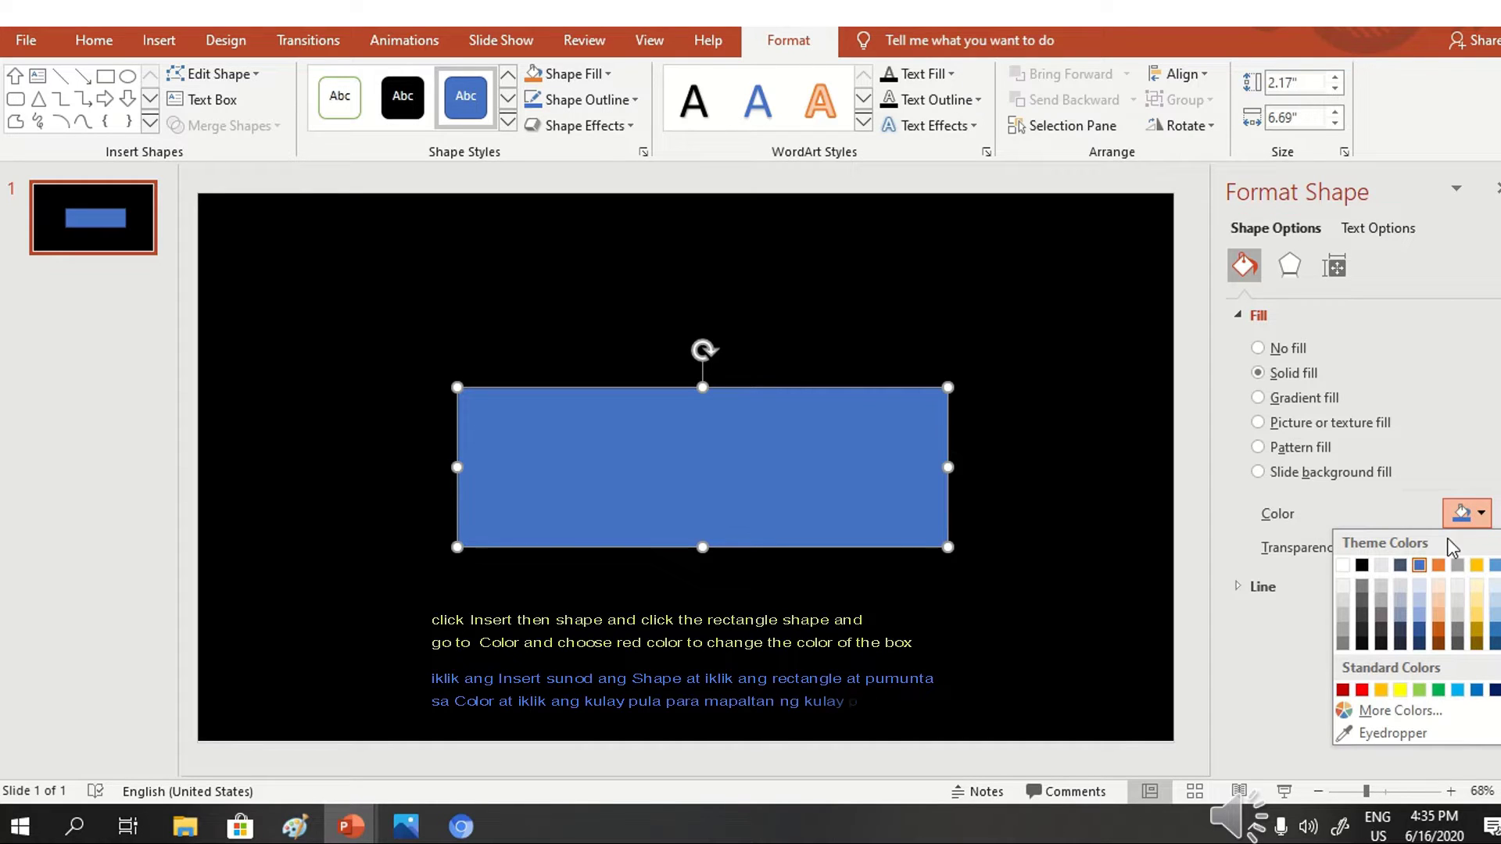
click(1362, 690)
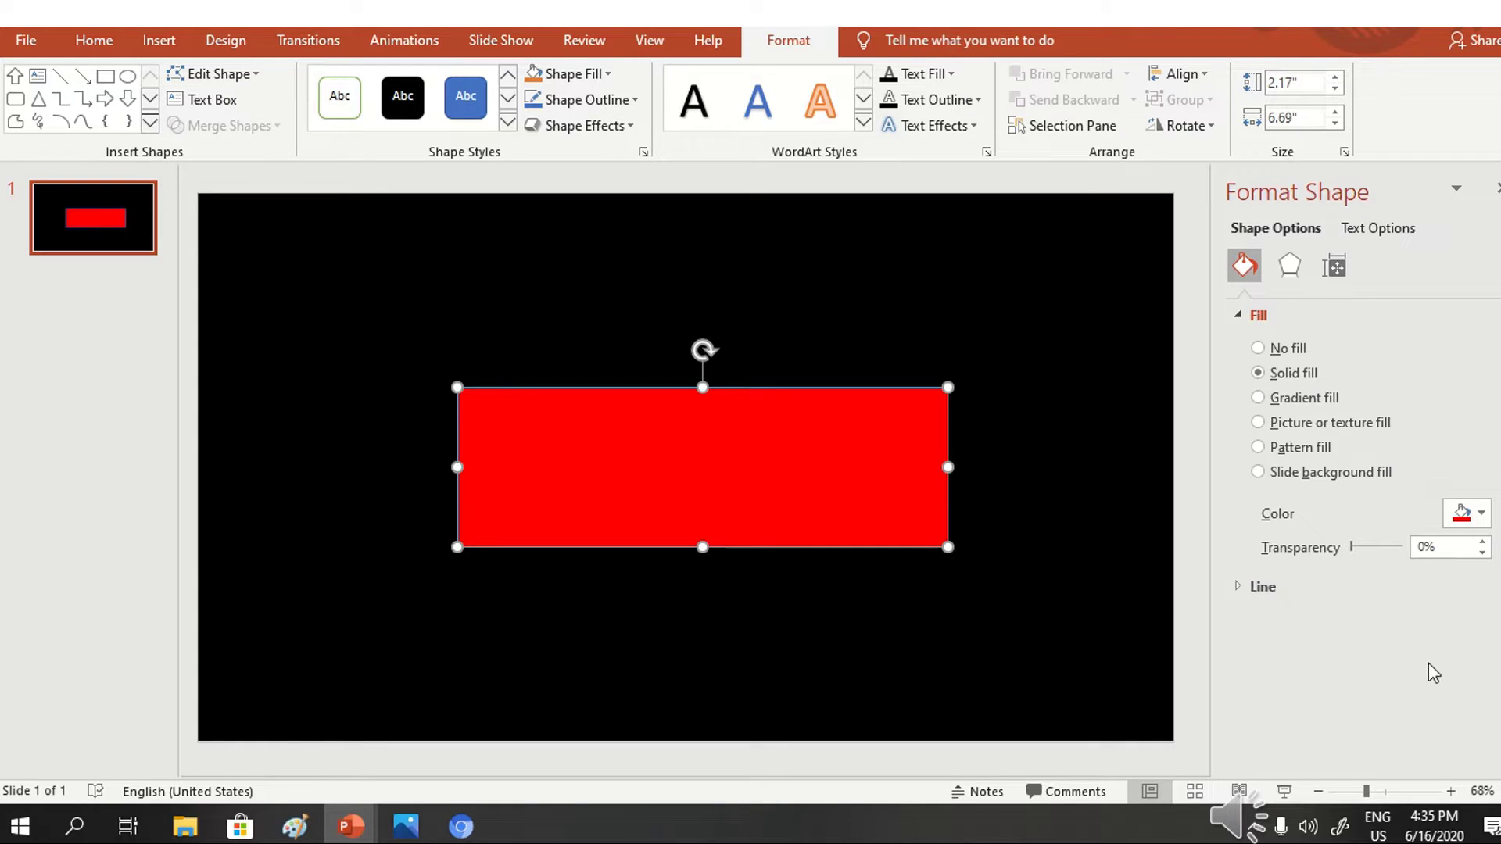
click(1339, 590)
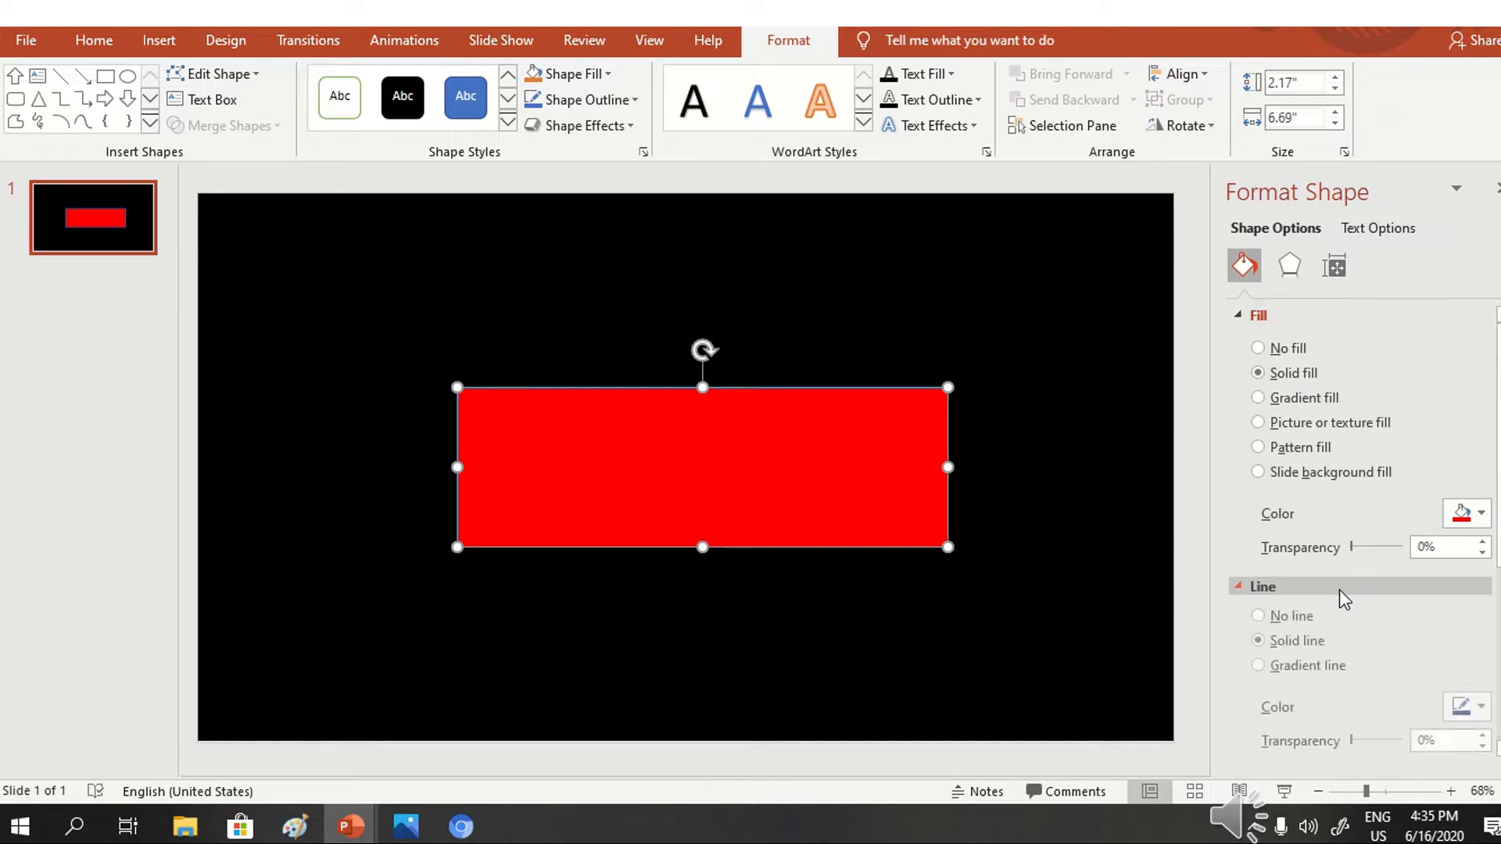
click(1480, 711)
click(1342, 514)
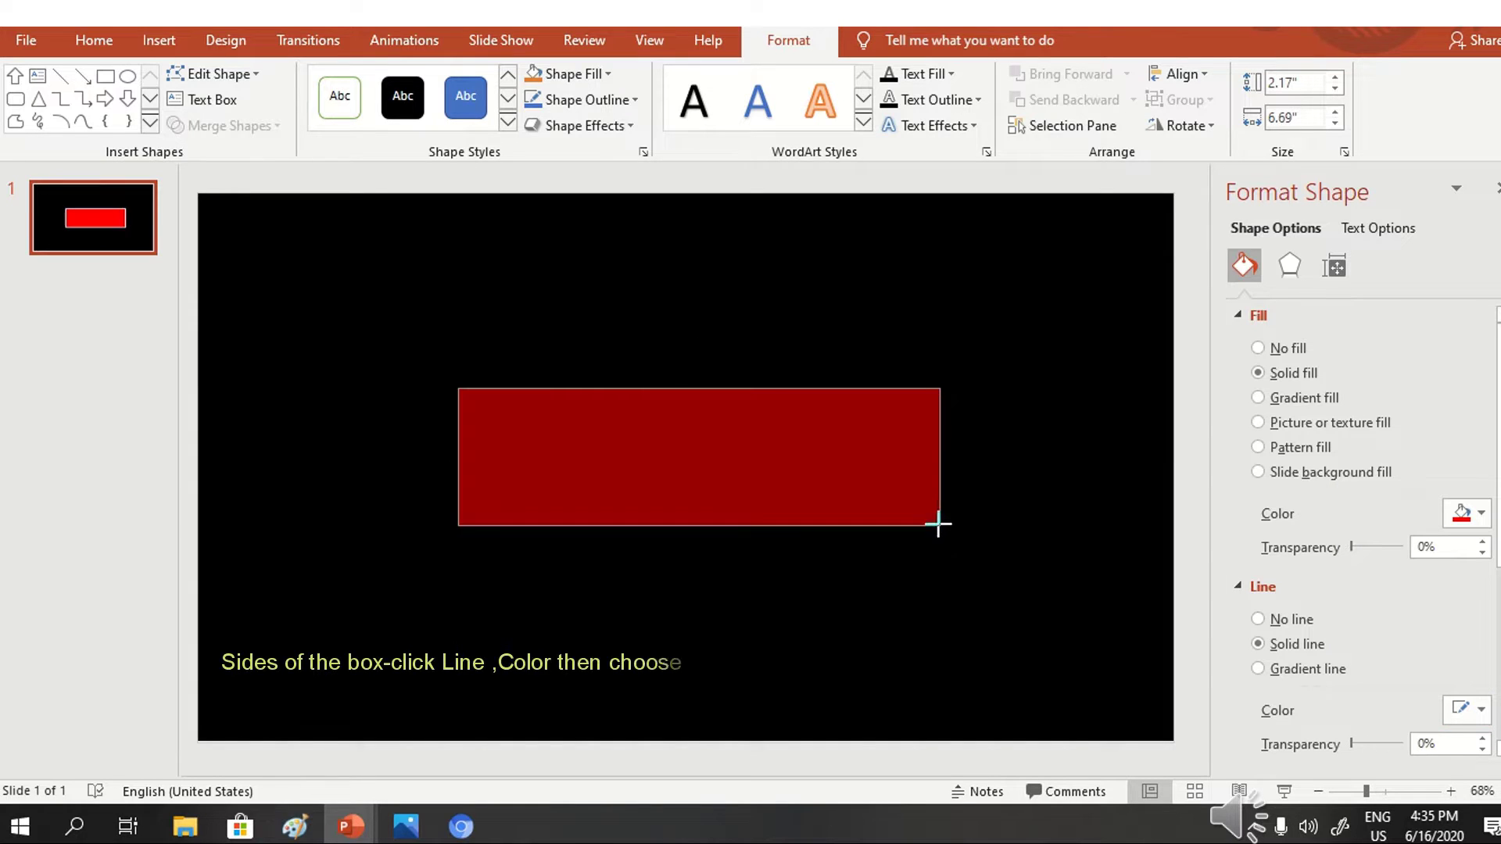
drag(934, 520, 933, 516)
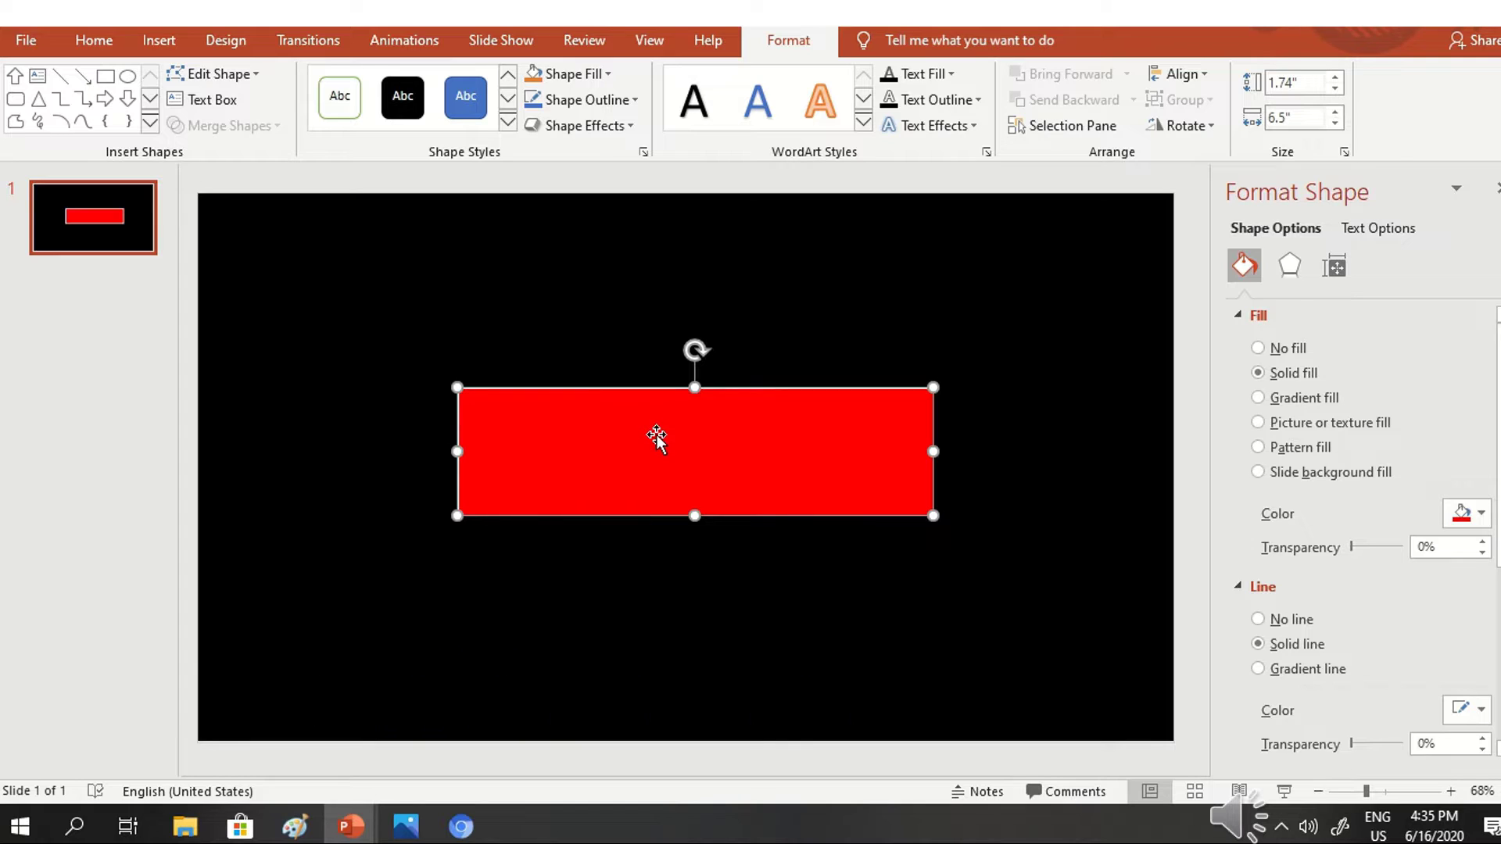
Step: Type SUBSCRIBE in the rectangle at a much larger font size, shifted right
text(SUB)
text(SCRIB)
text(E)
drag(638, 453, 738, 452)
click(881, 399)
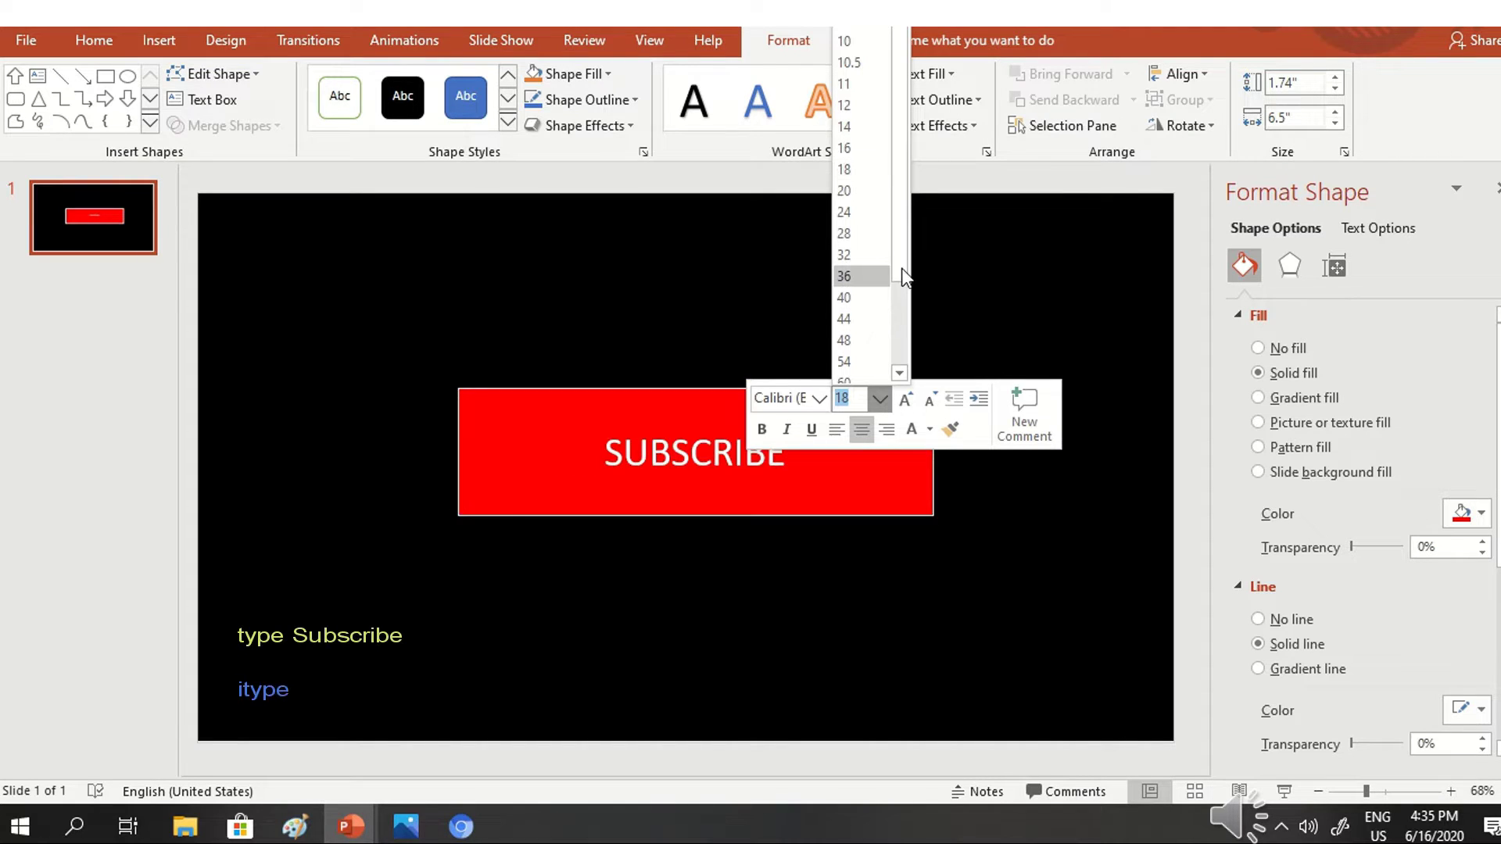
drag(901, 266, 898, 350)
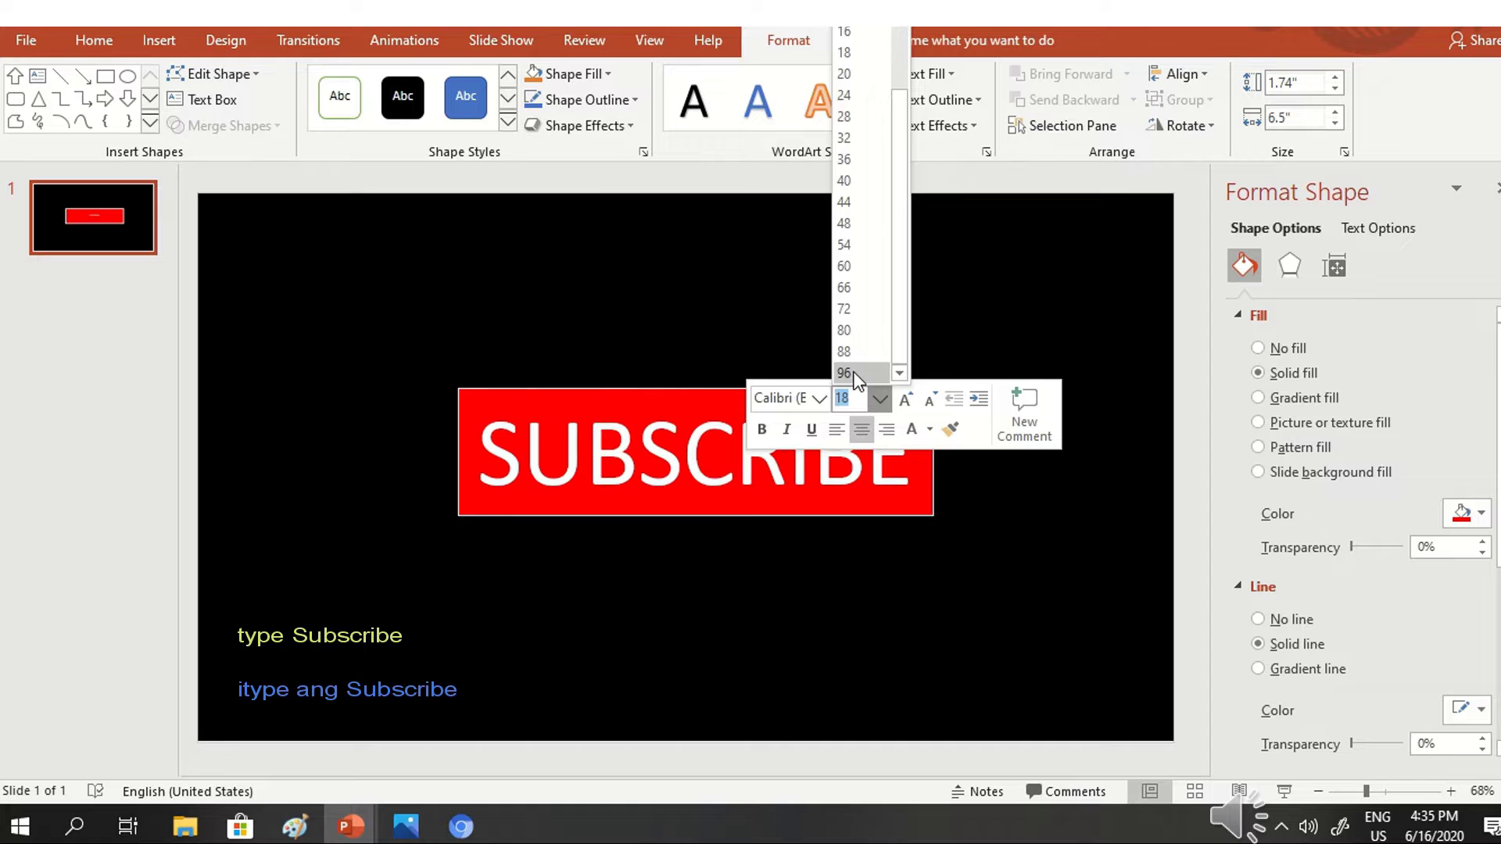
click(855, 352)
click(540, 444)
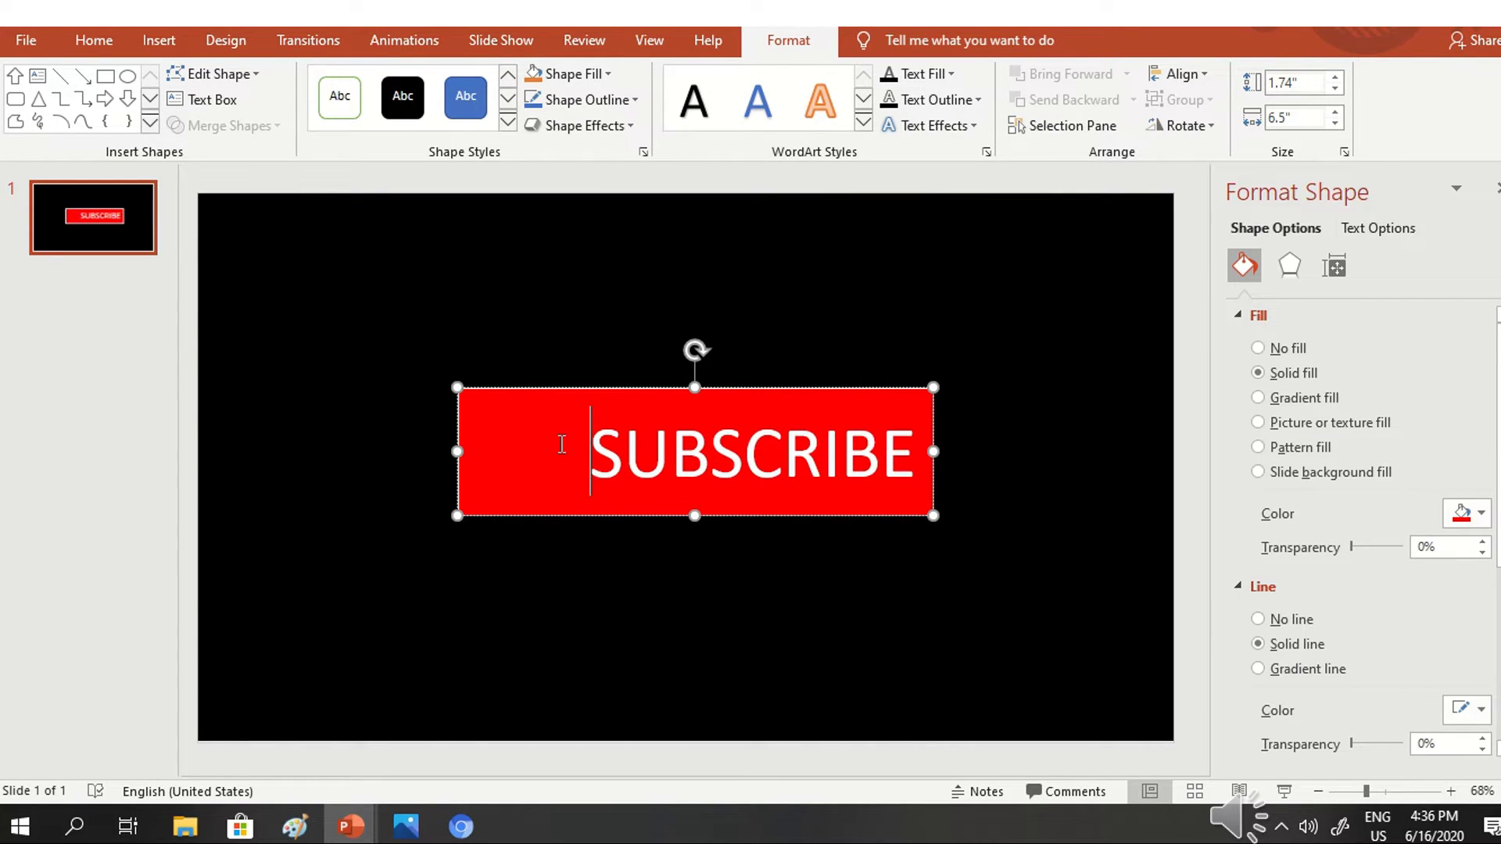
key(ctrl+z)
key(ctrl+y)
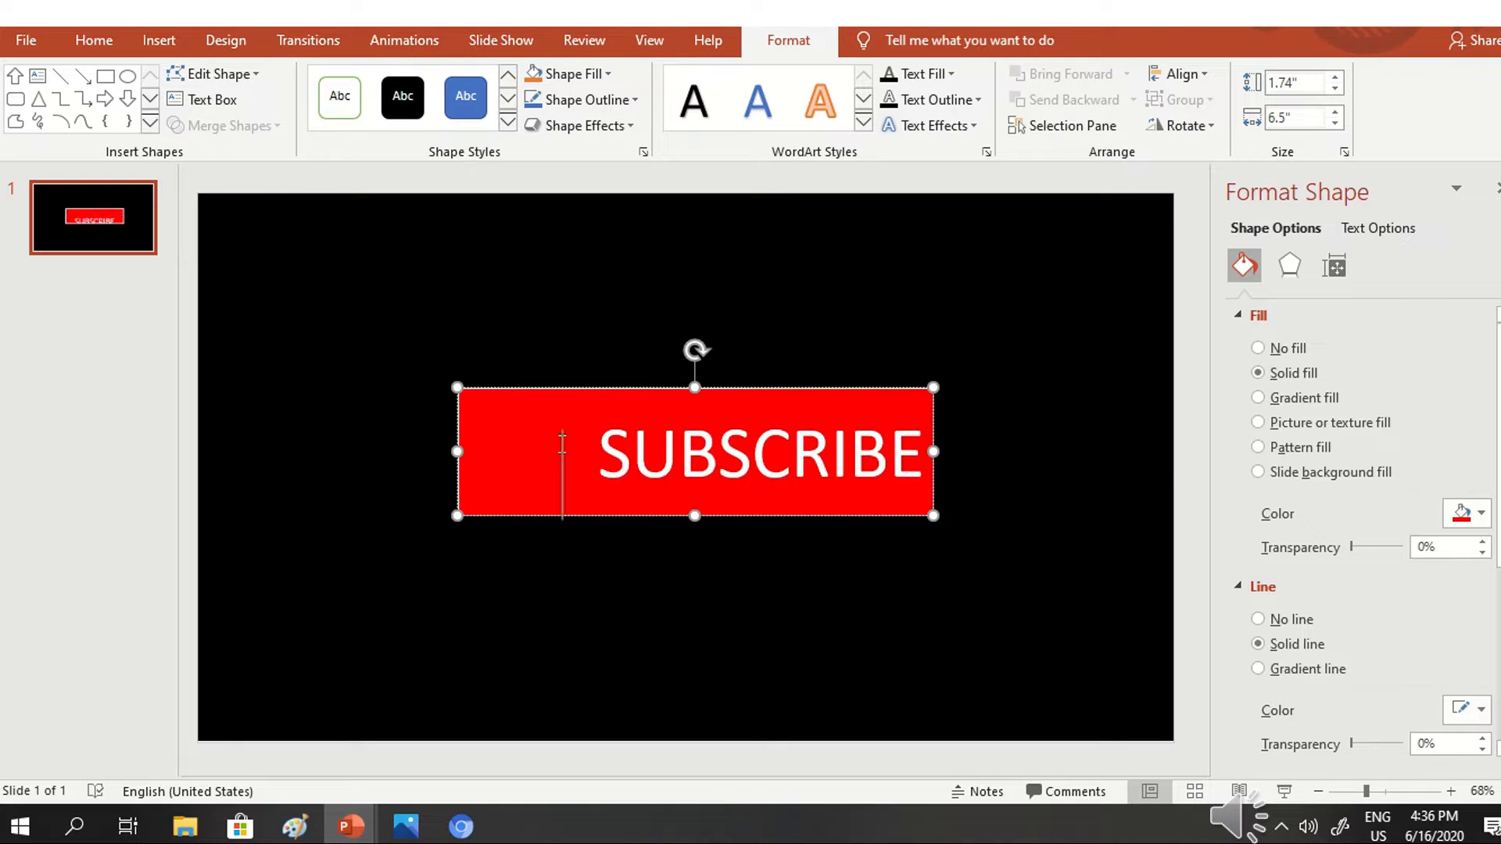
Step: Draw a small rectangle left of SUBSCRIBE inside the red box
click(159, 40)
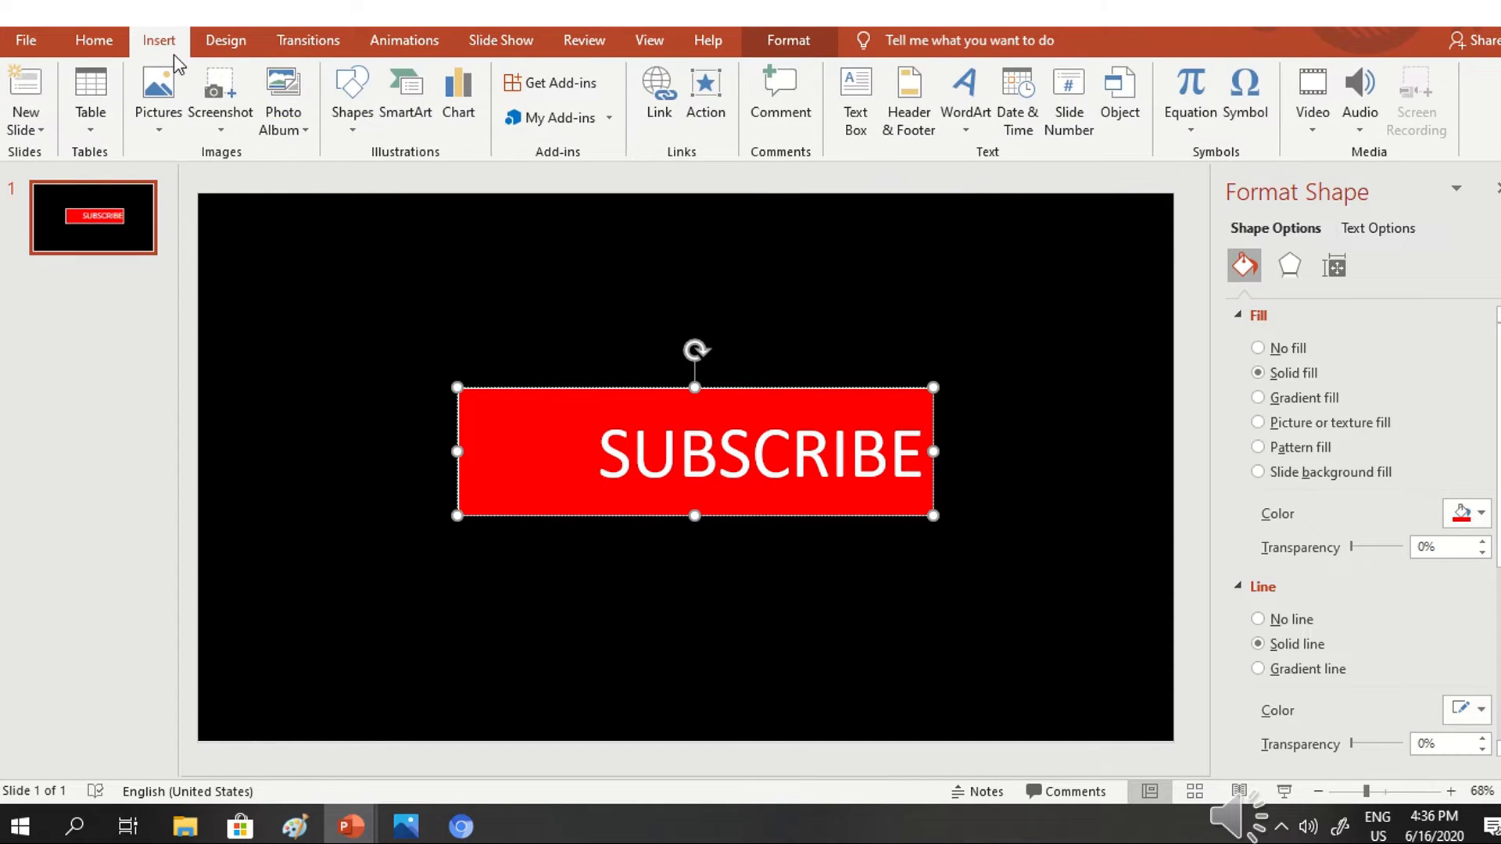
click(357, 134)
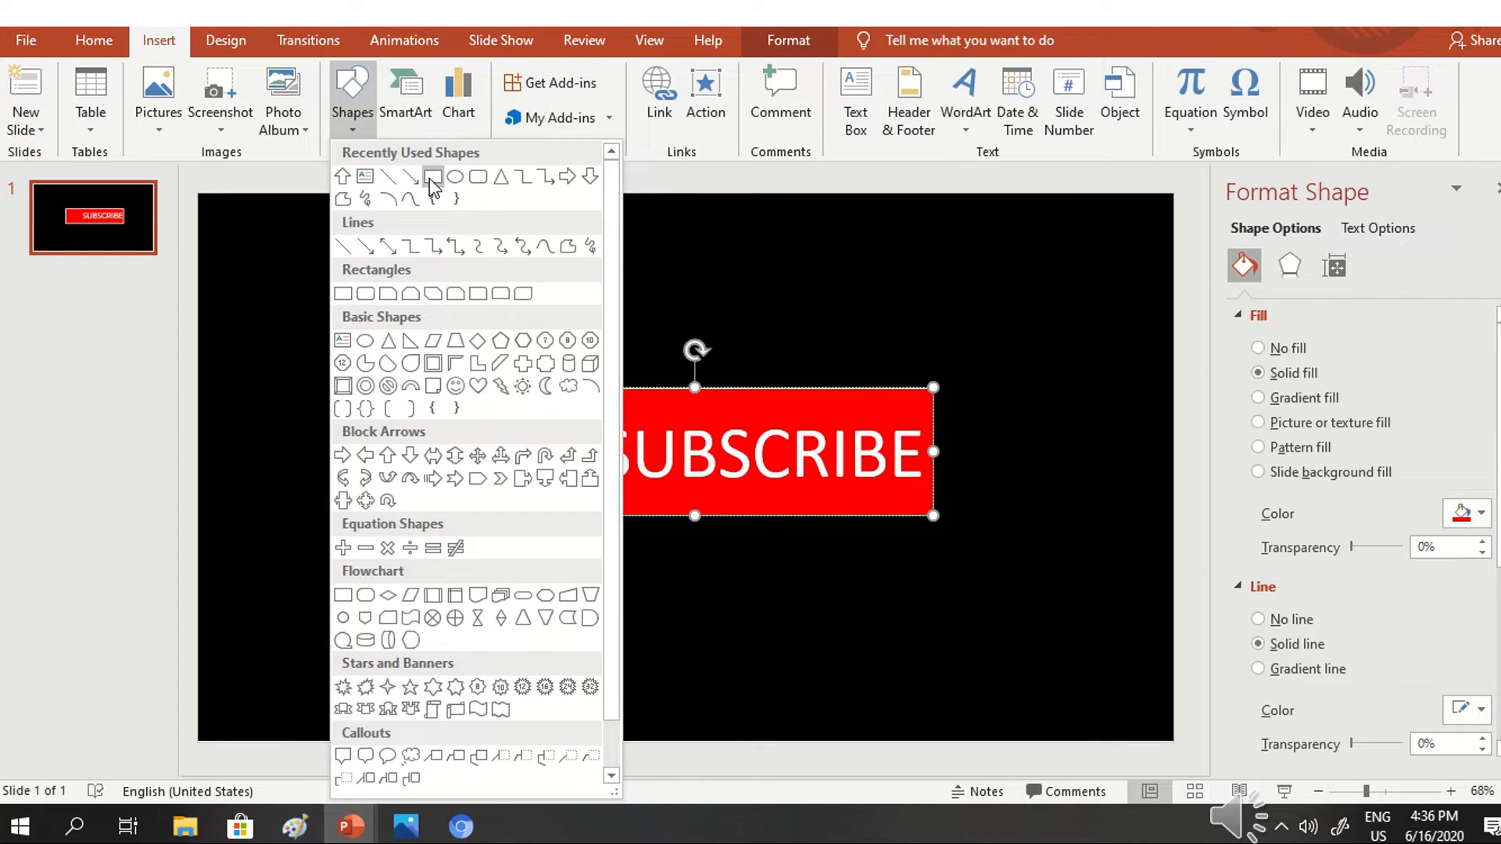
click(477, 177)
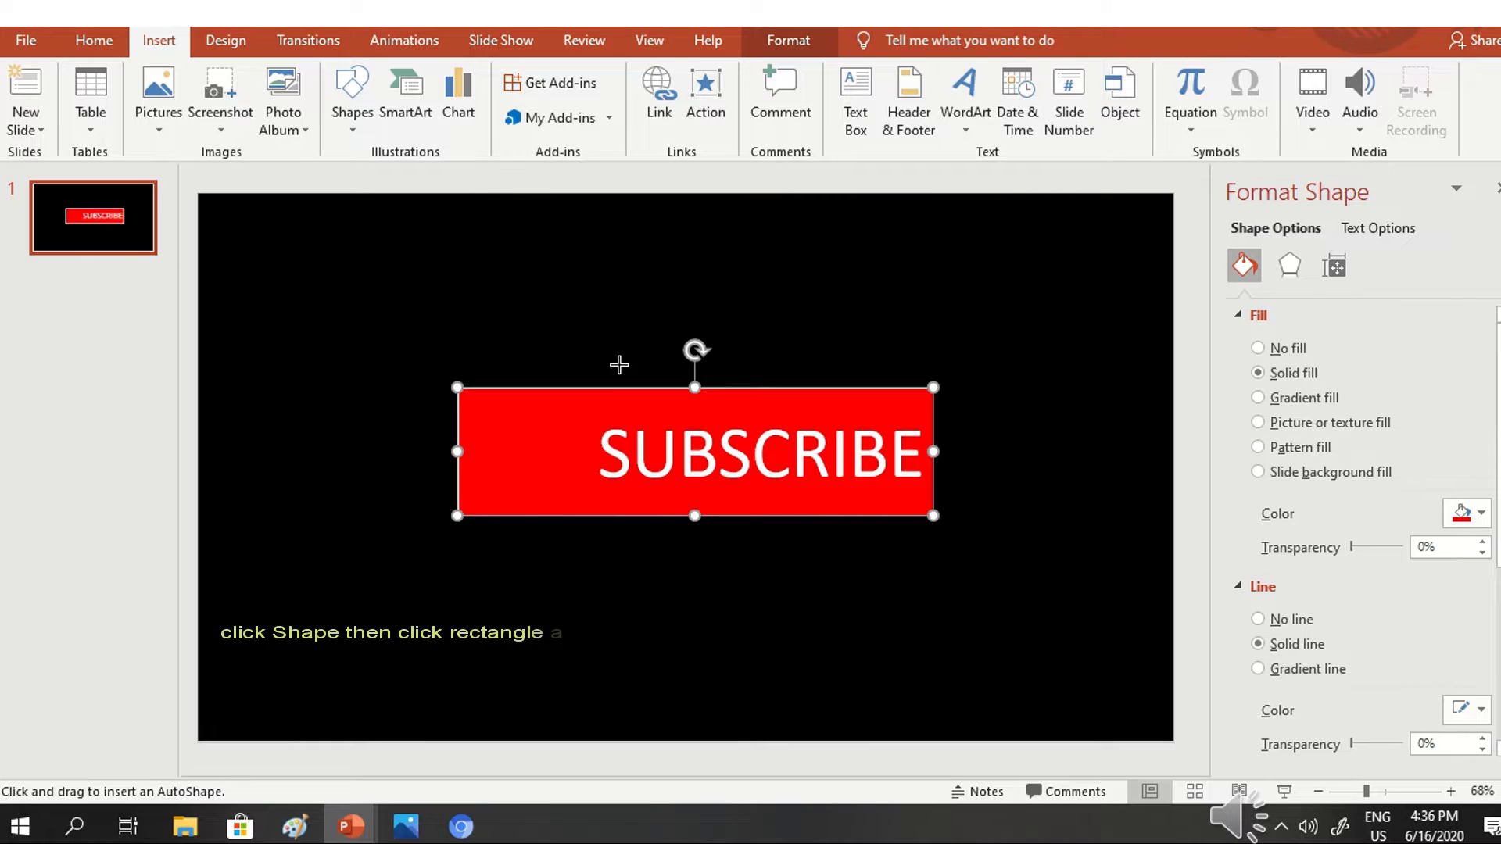
drag(493, 424, 576, 480)
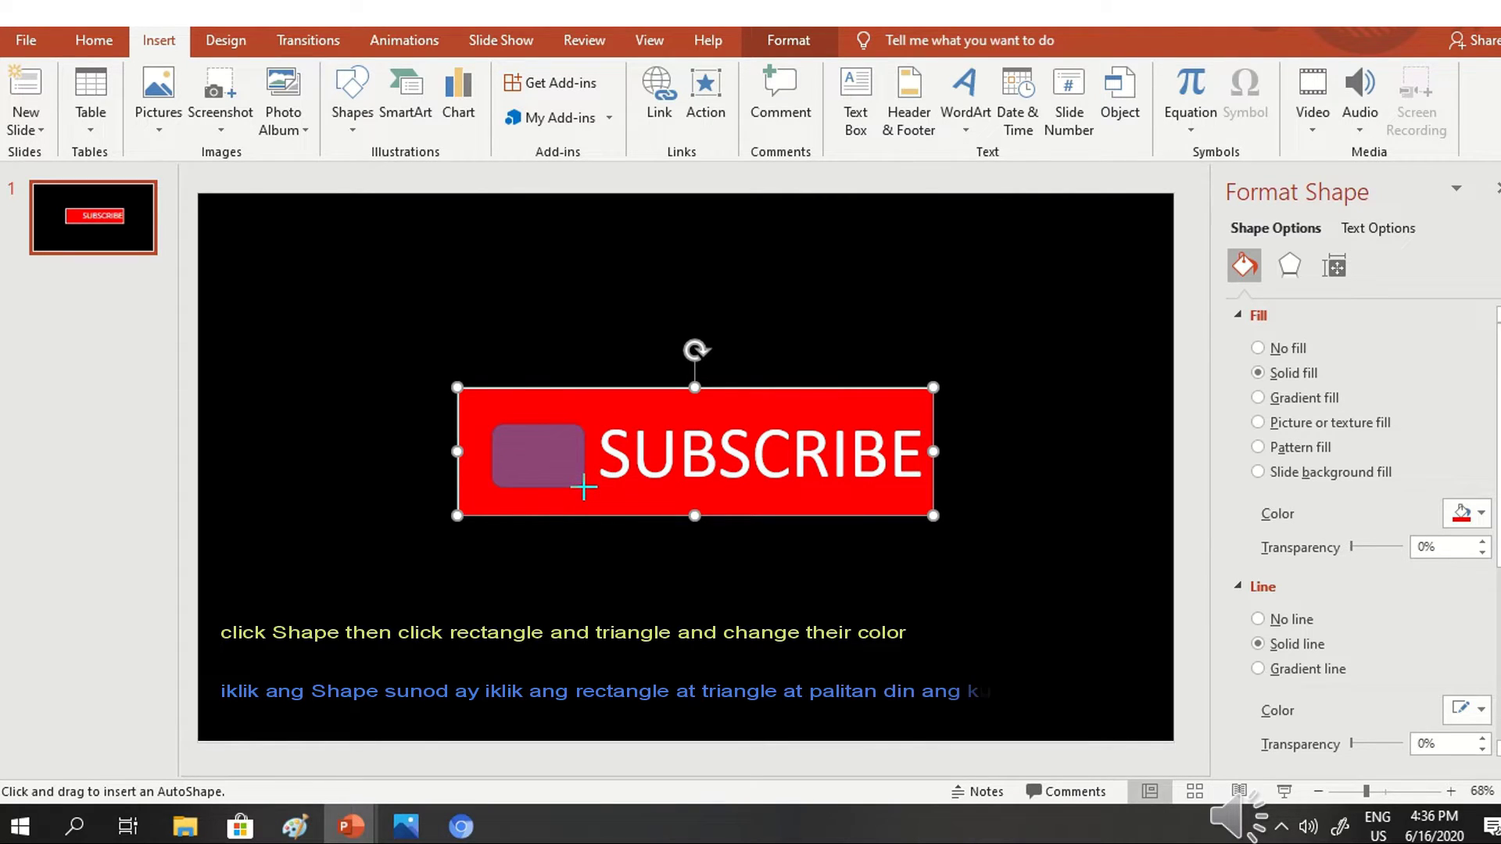
drag(577, 480, 548, 446)
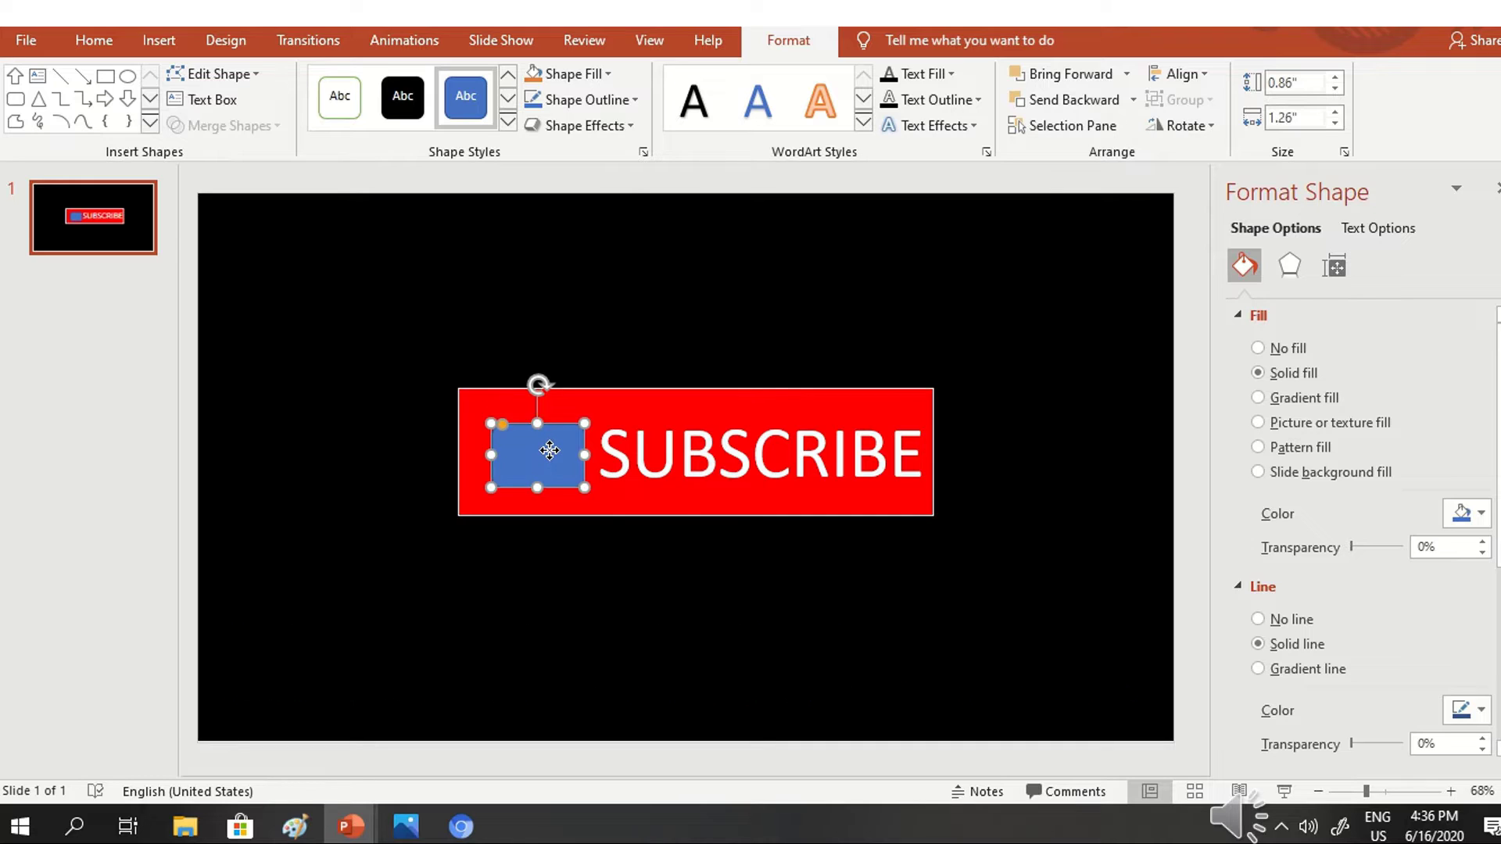
Step: Fill the small rectangle red and give it a black outline
click(1480, 514)
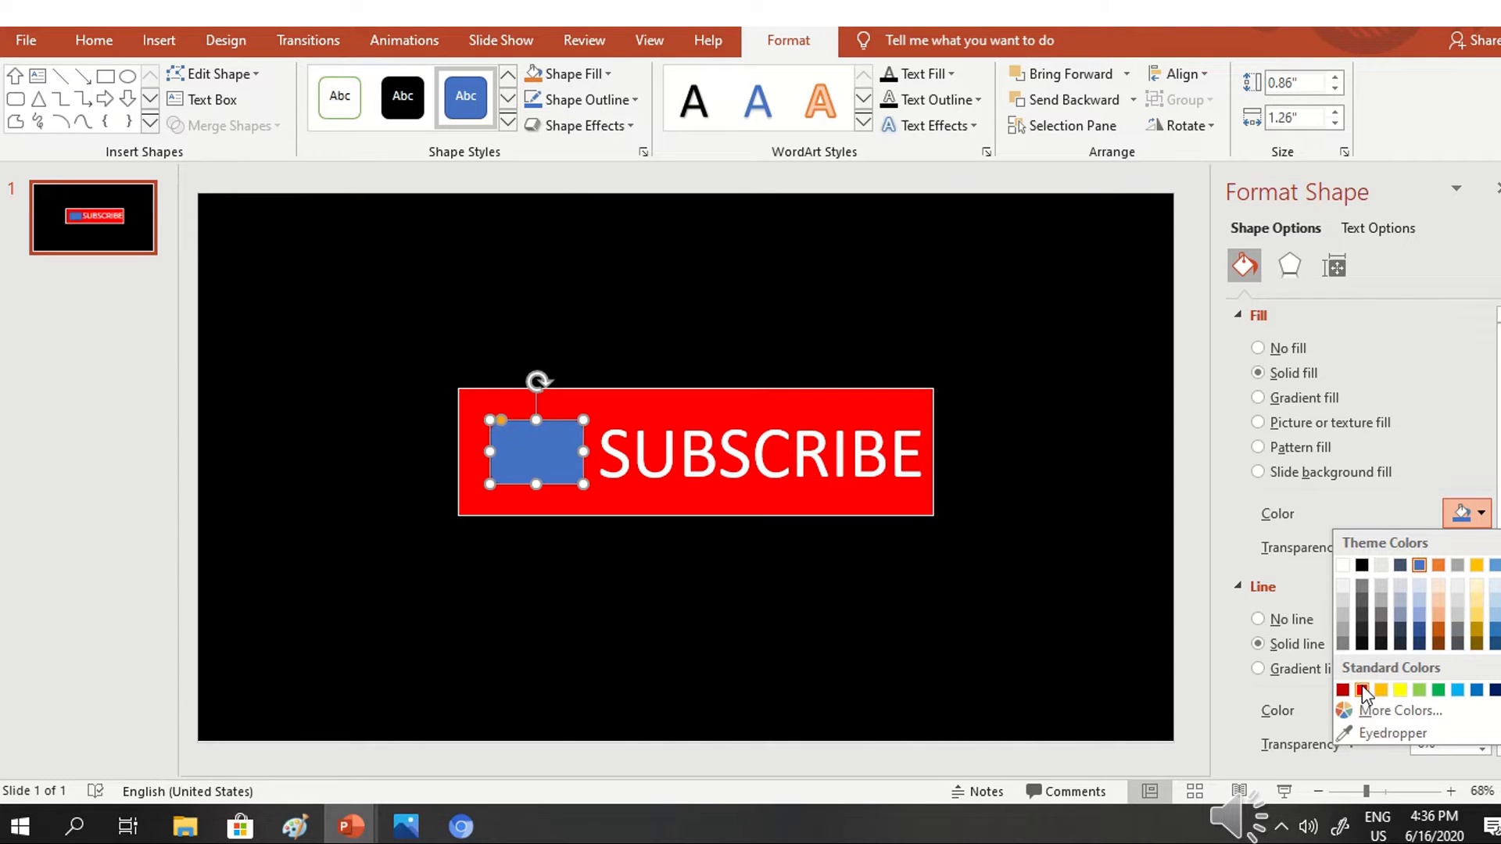
click(1361, 690)
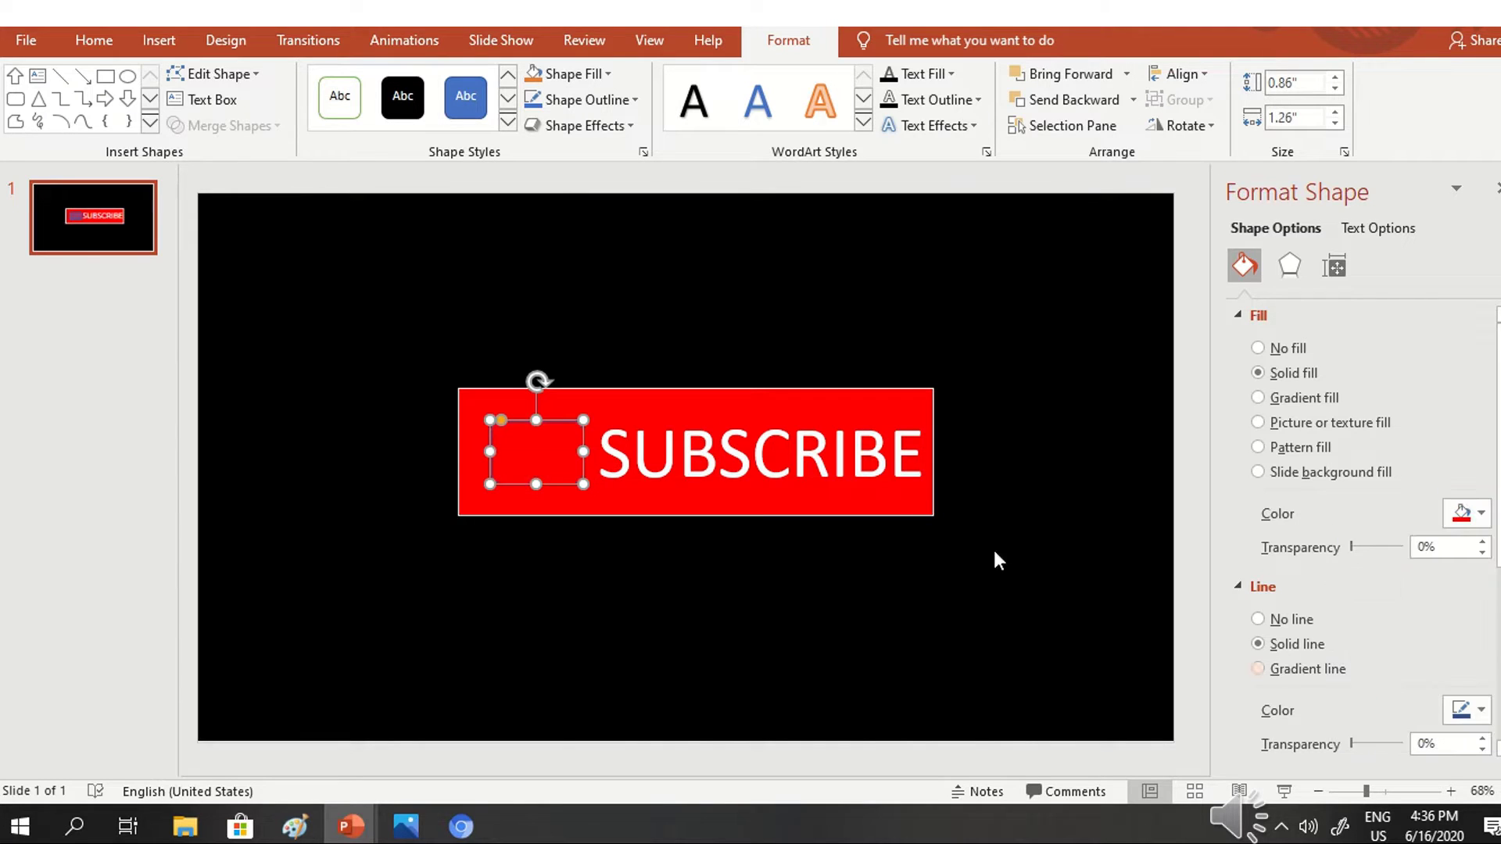
click(1481, 710)
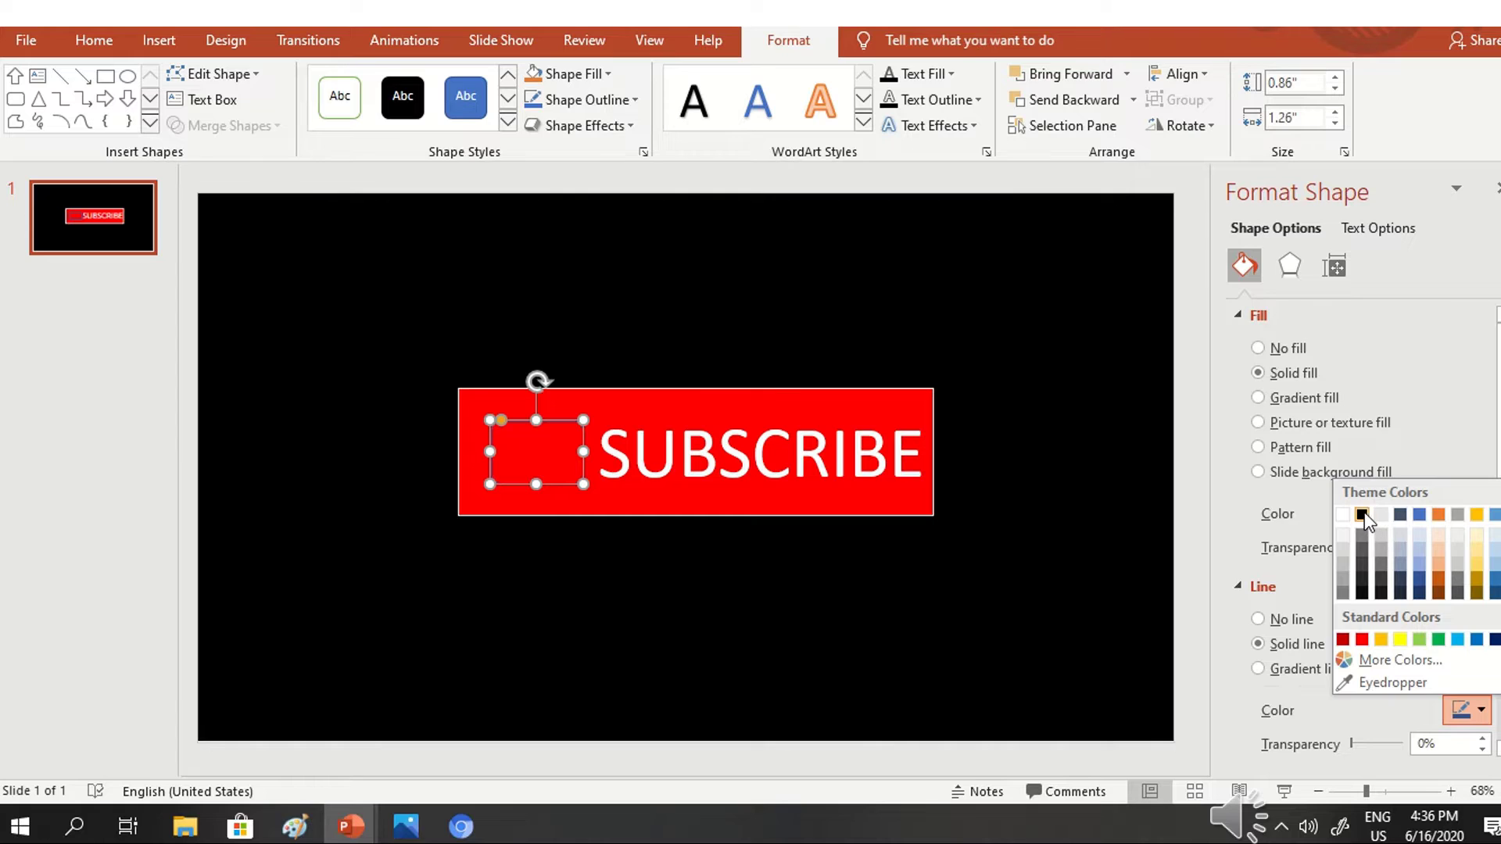
click(1361, 514)
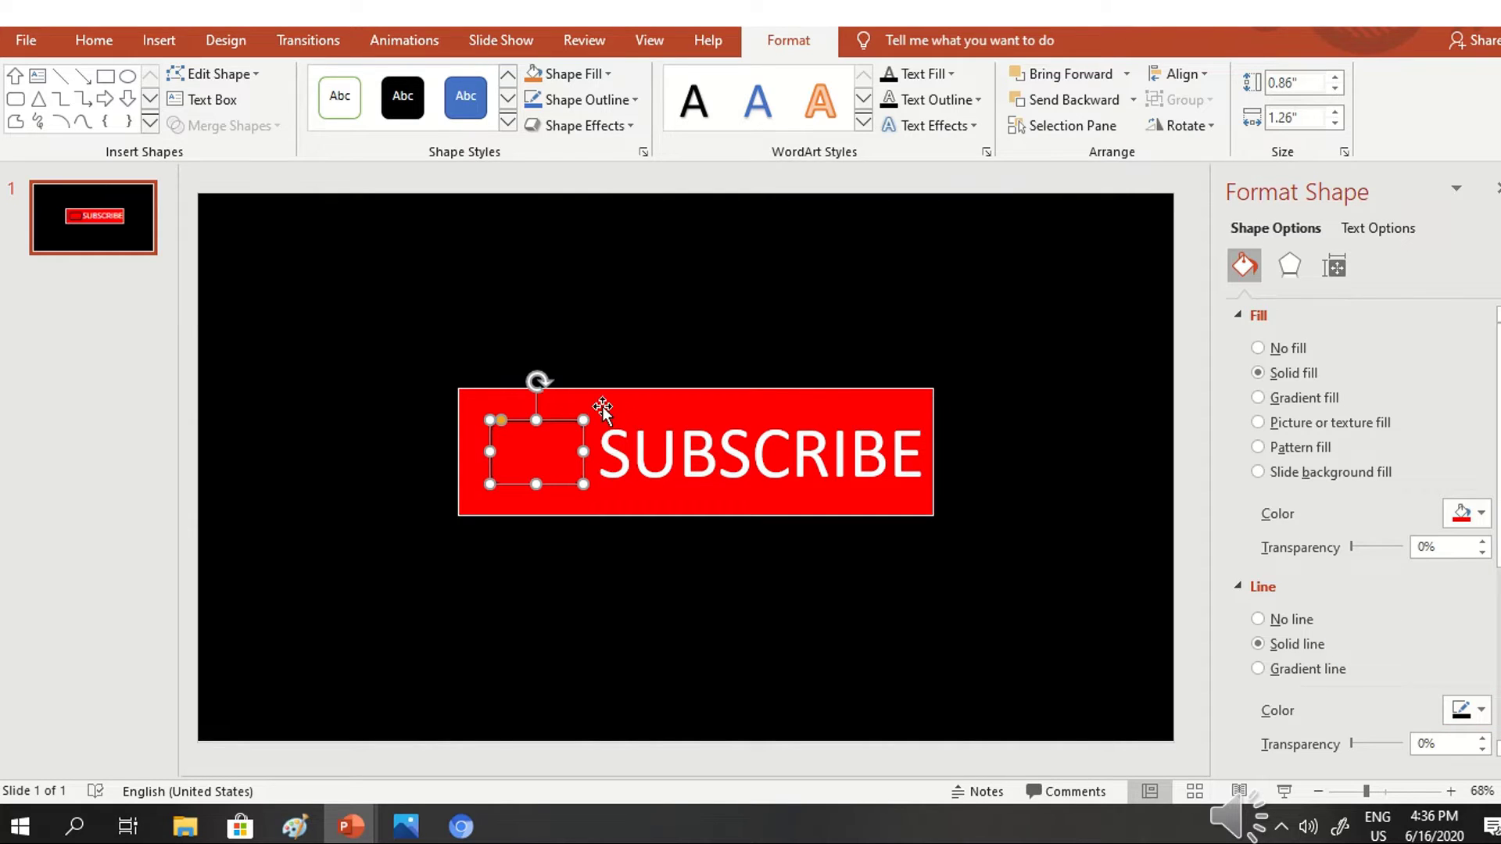
Step: Enlarge the small rectangle and draw a triangle inside it, rotated to point right
drag(583, 420, 591, 410)
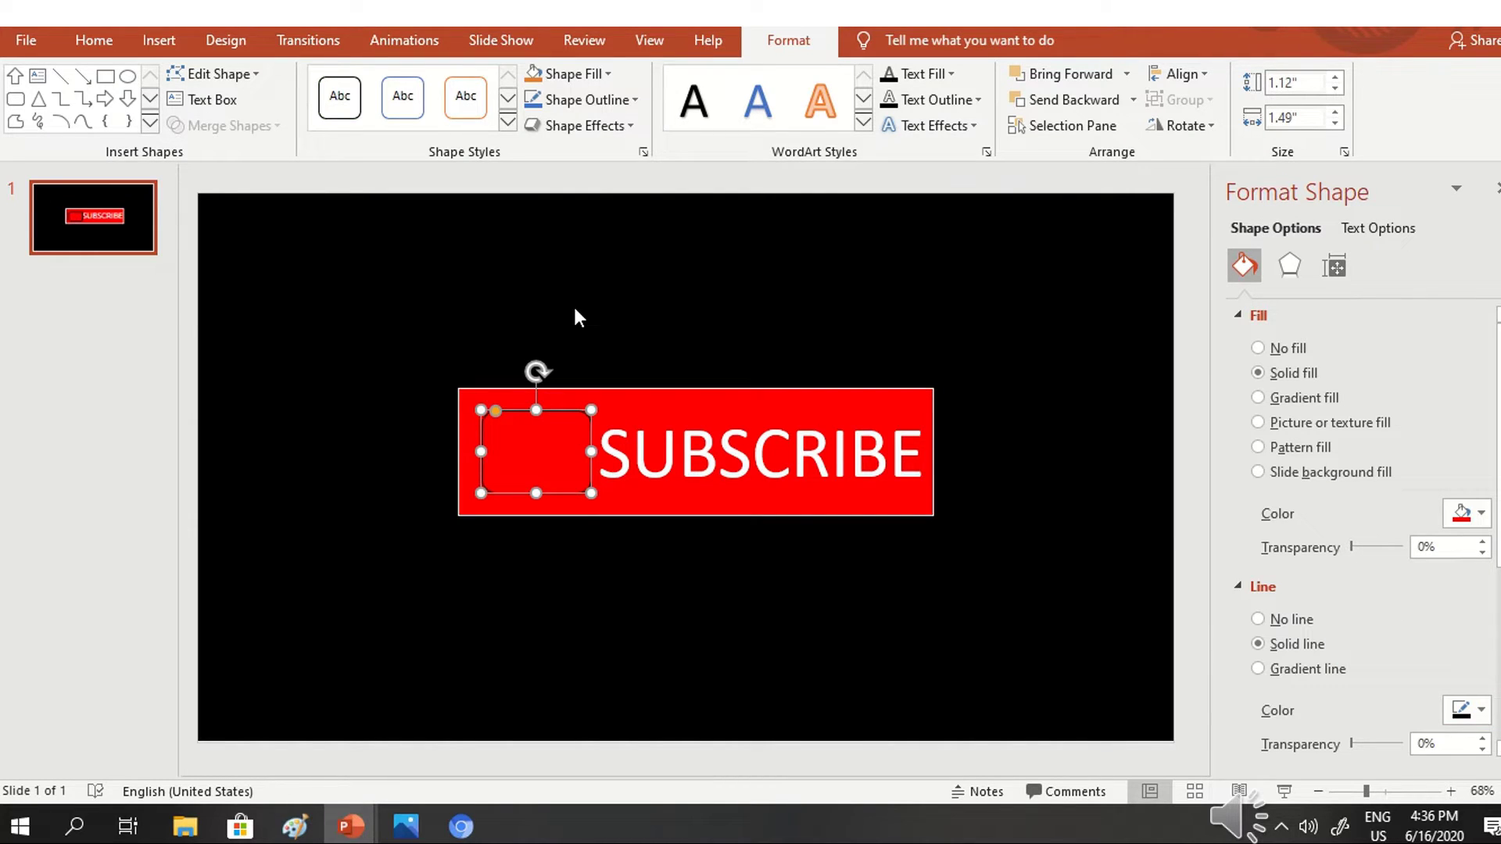
click(38, 99)
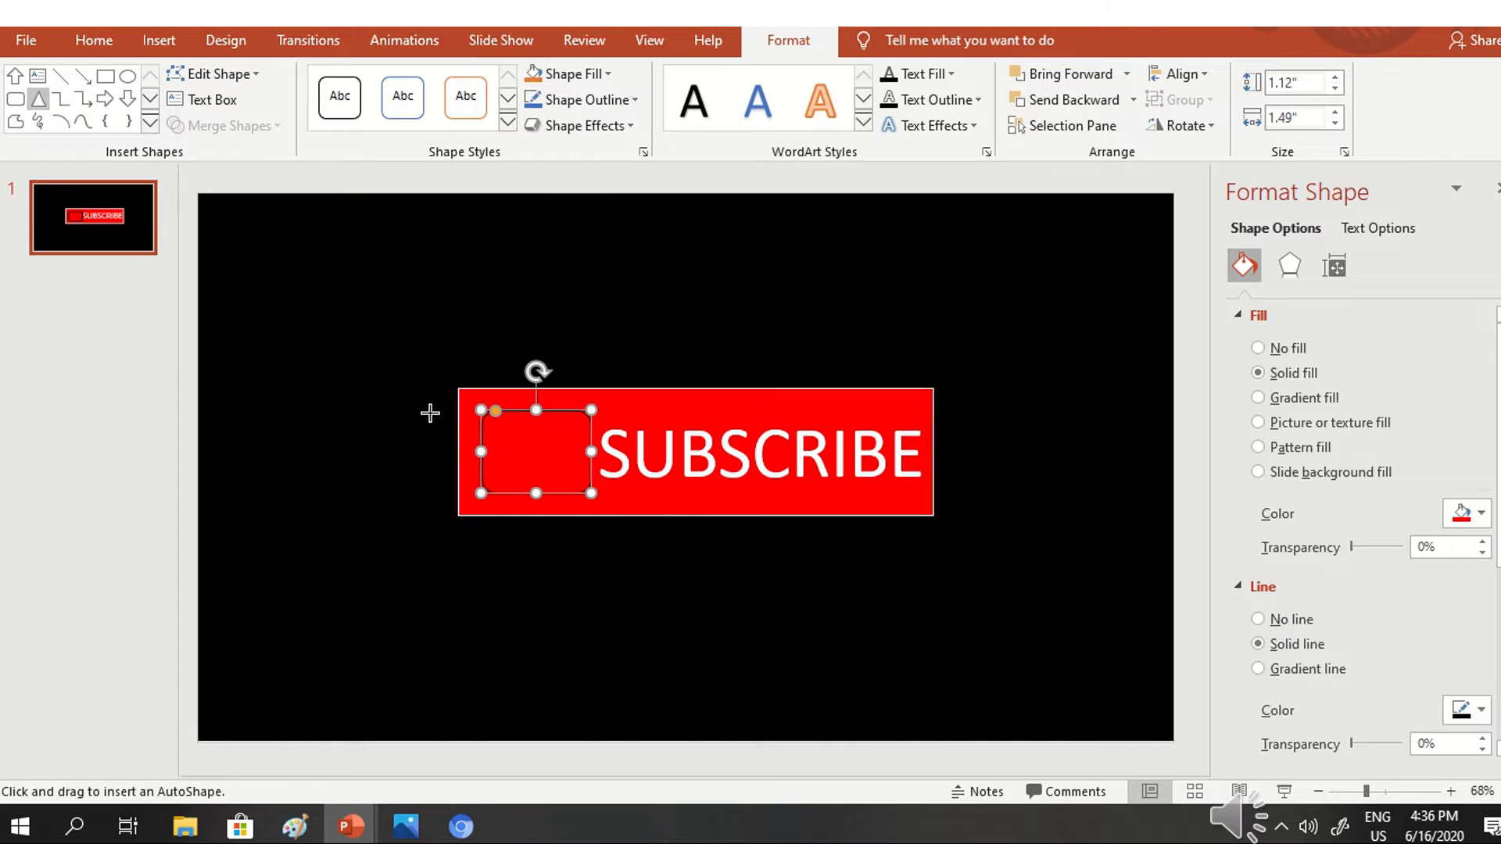
drag(504, 432, 561, 469)
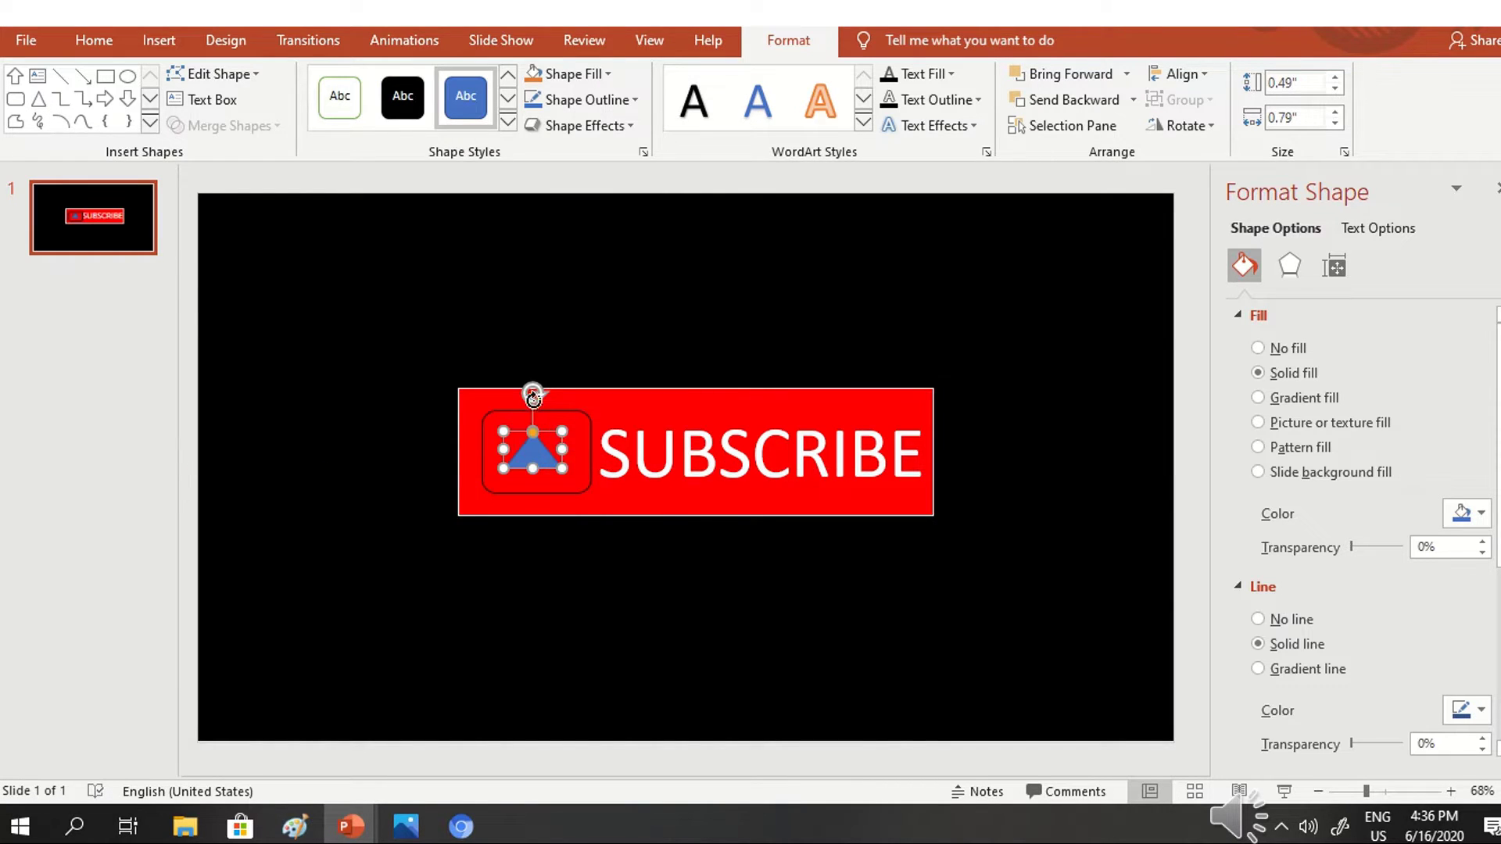
mouse_move(534, 400)
mouse_down()
mouse_move(563, 394)
mouse_move(589, 451)
mouse_move(565, 450)
mouse_up()
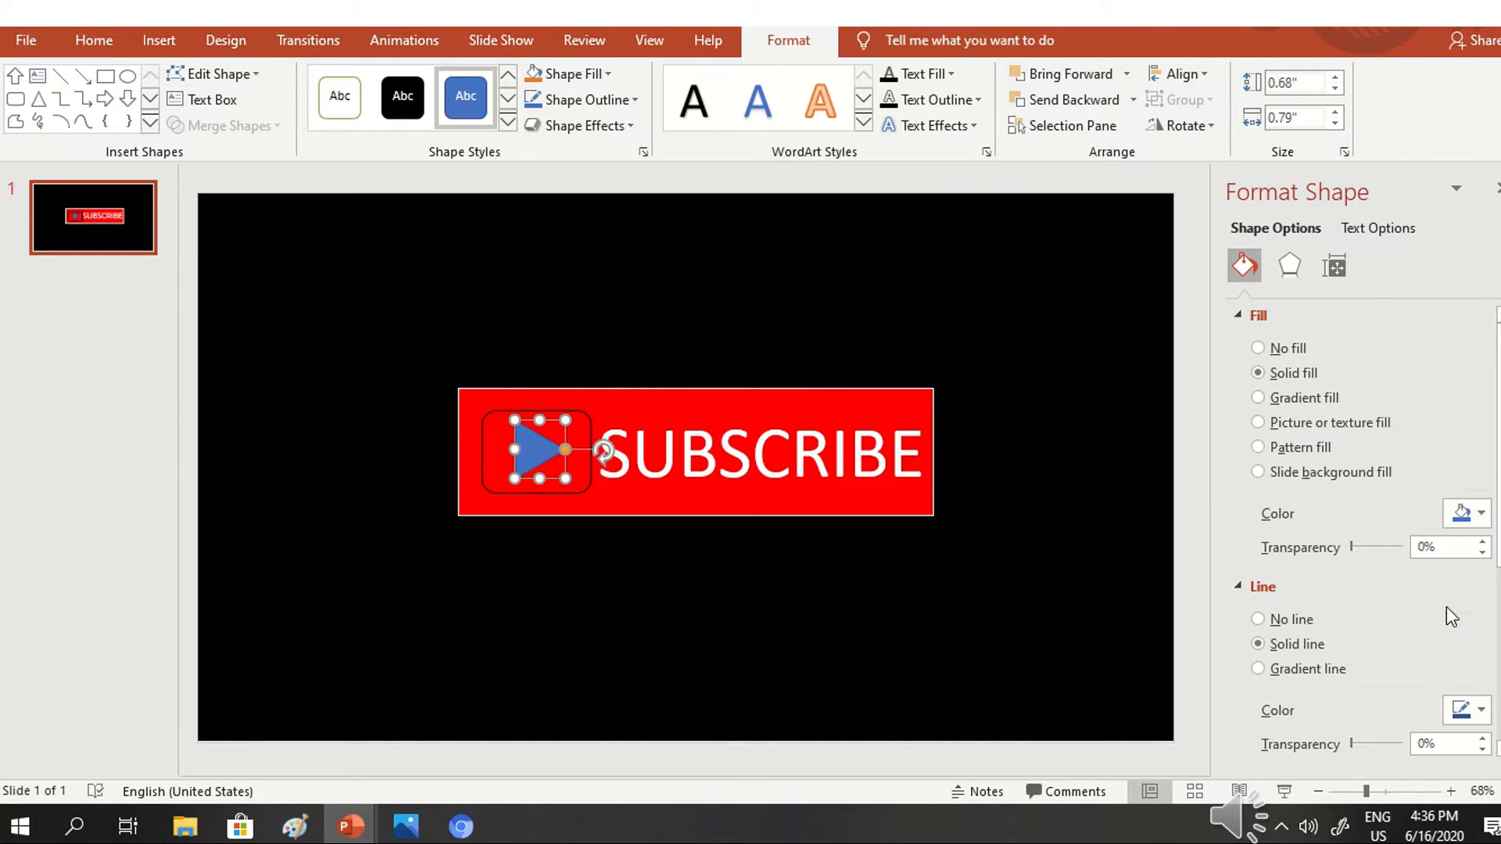
Step: Fill the play triangle white with a black outline
click(1482, 514)
click(1341, 565)
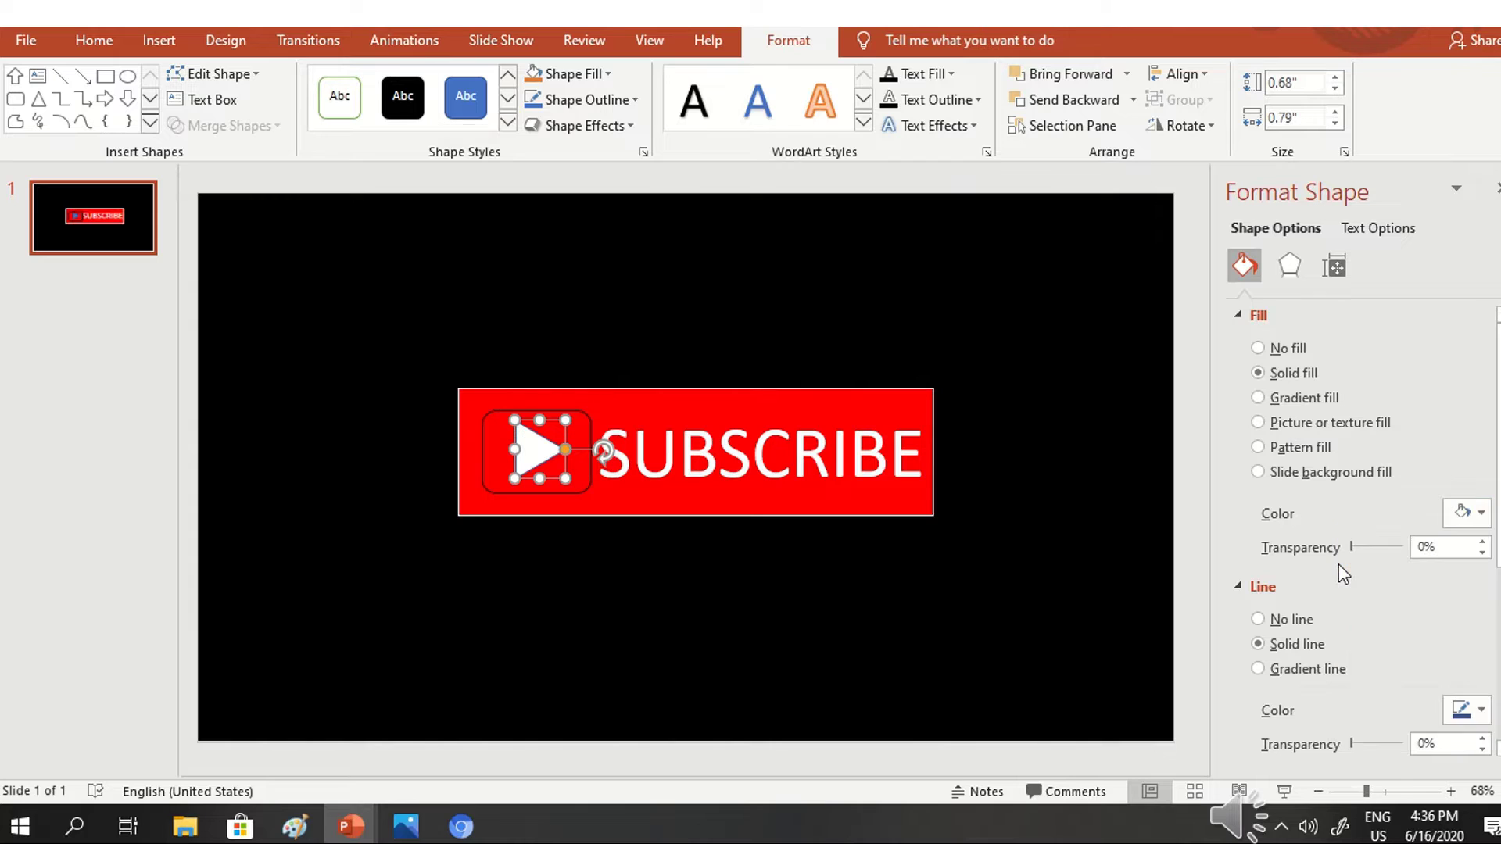
click(1482, 713)
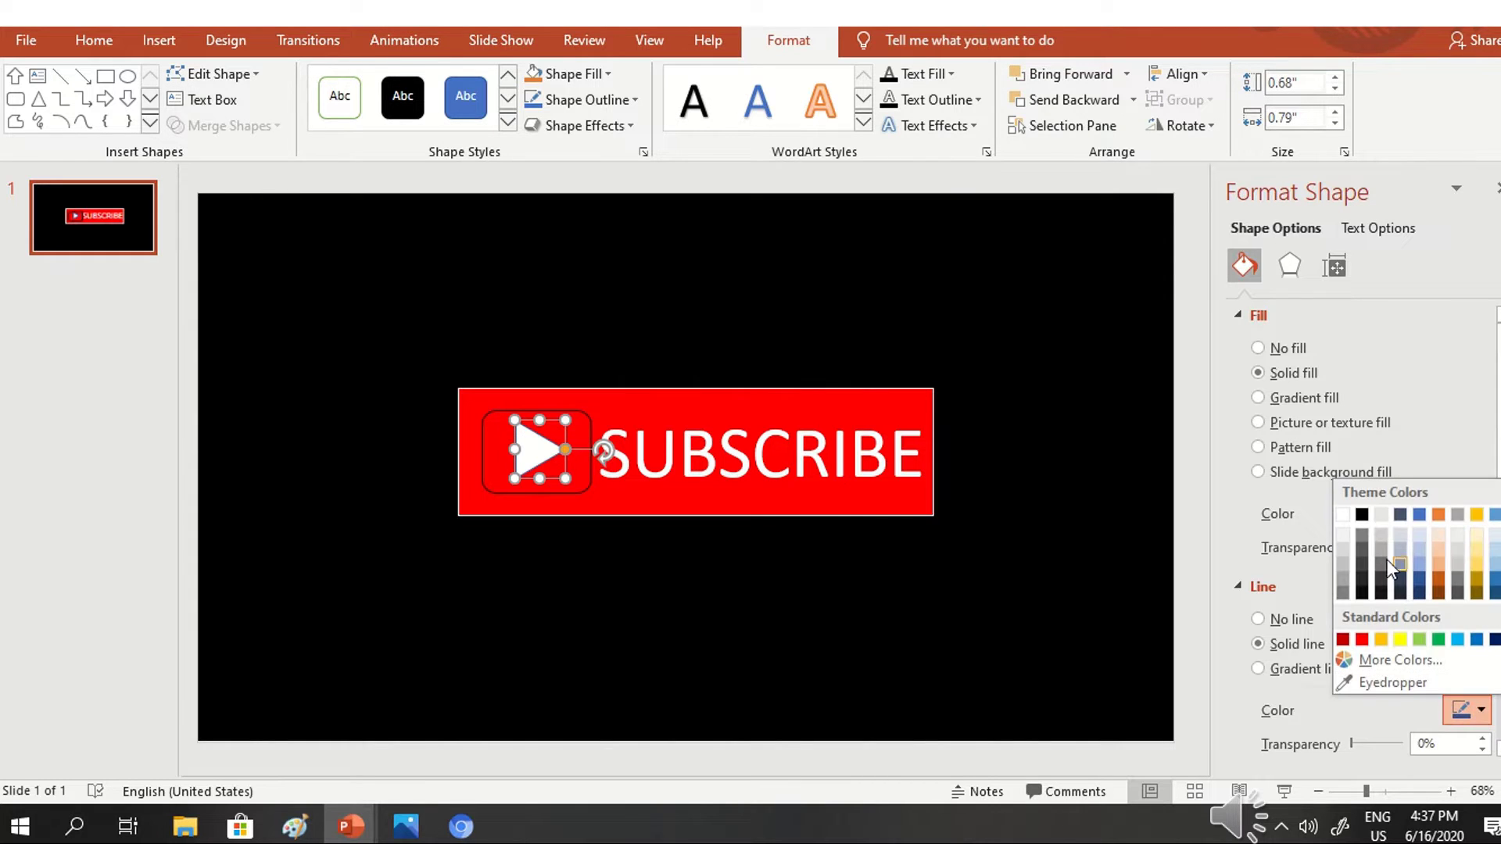
click(1368, 518)
click(1010, 410)
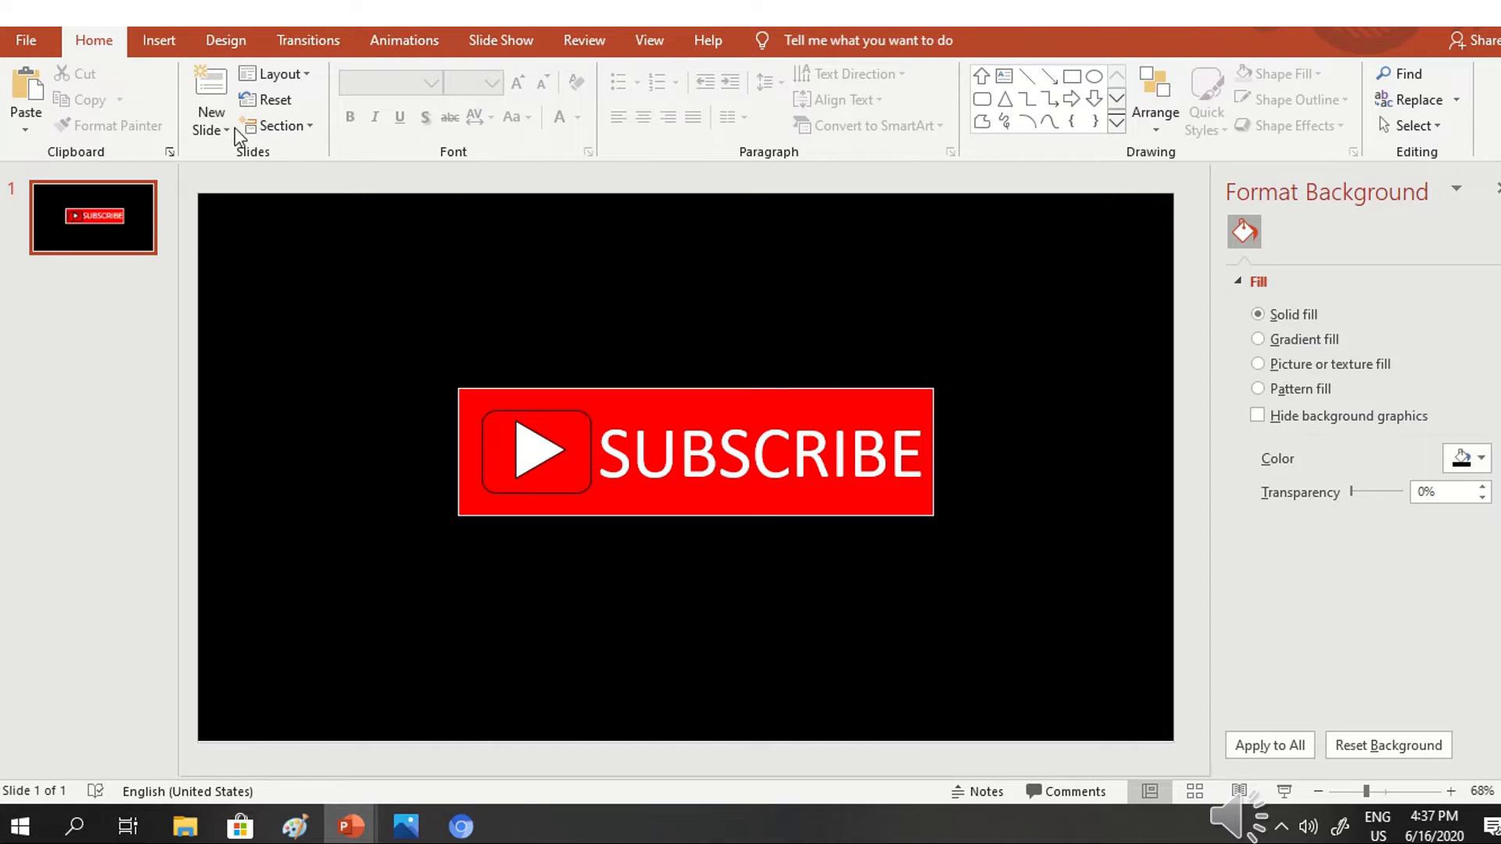
Step: Draw an up-arrow shape below the SUBSCRIBE banner
click(160, 41)
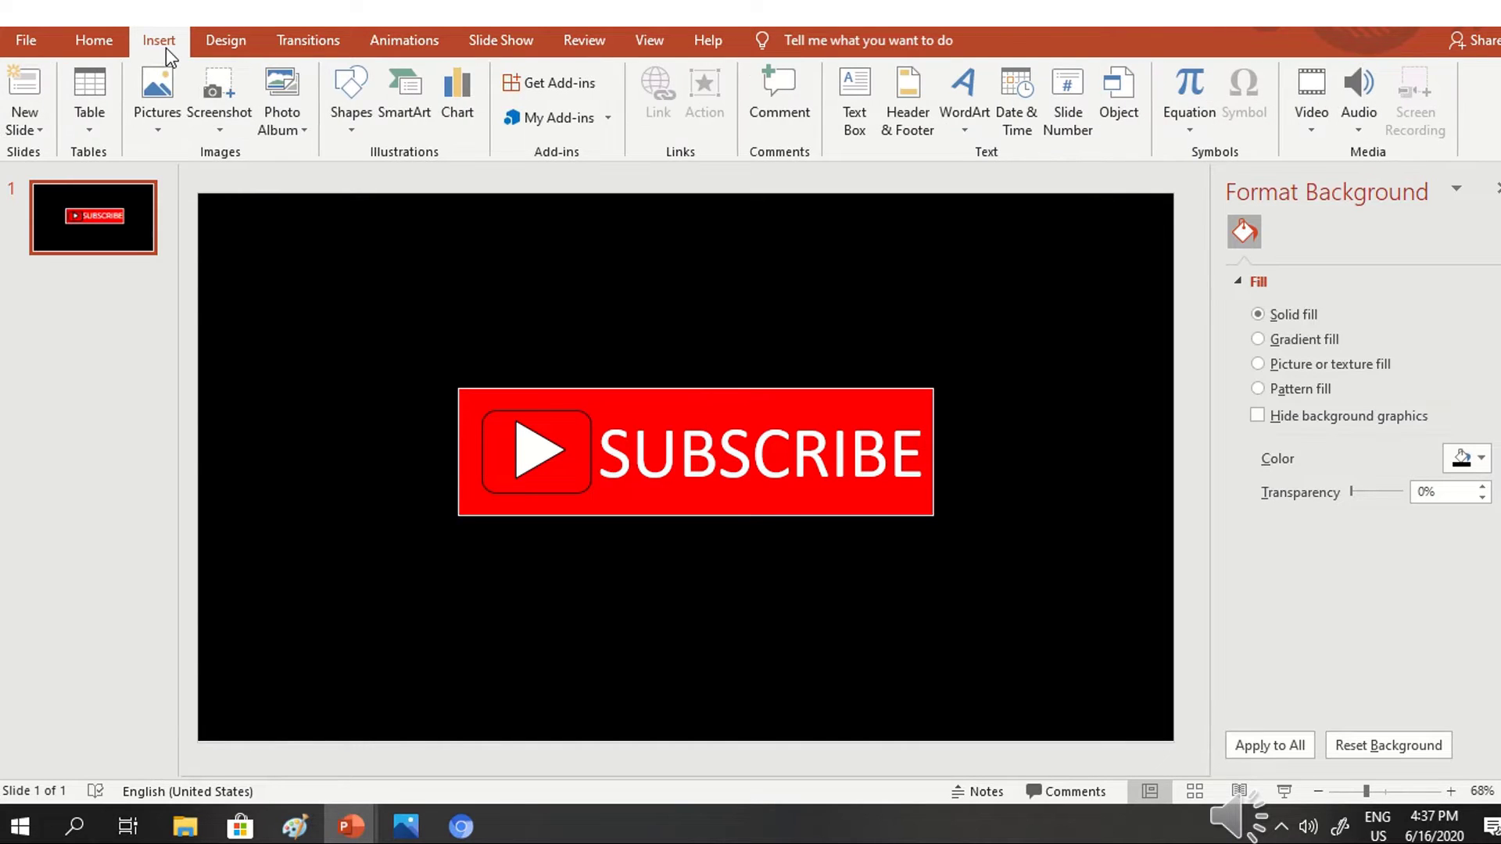
click(359, 129)
click(346, 180)
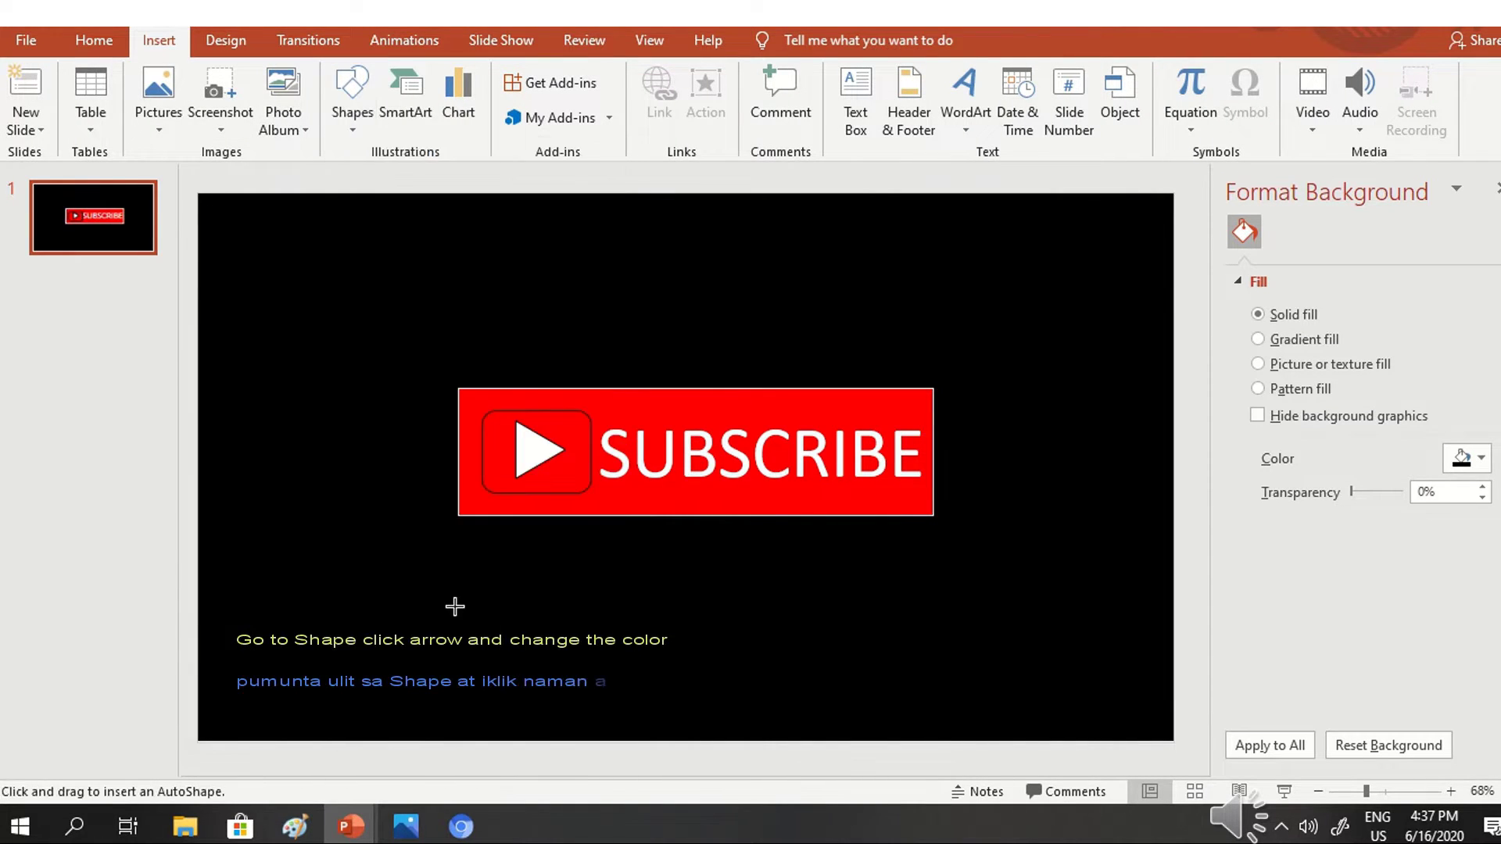
drag(737, 621, 699, 580)
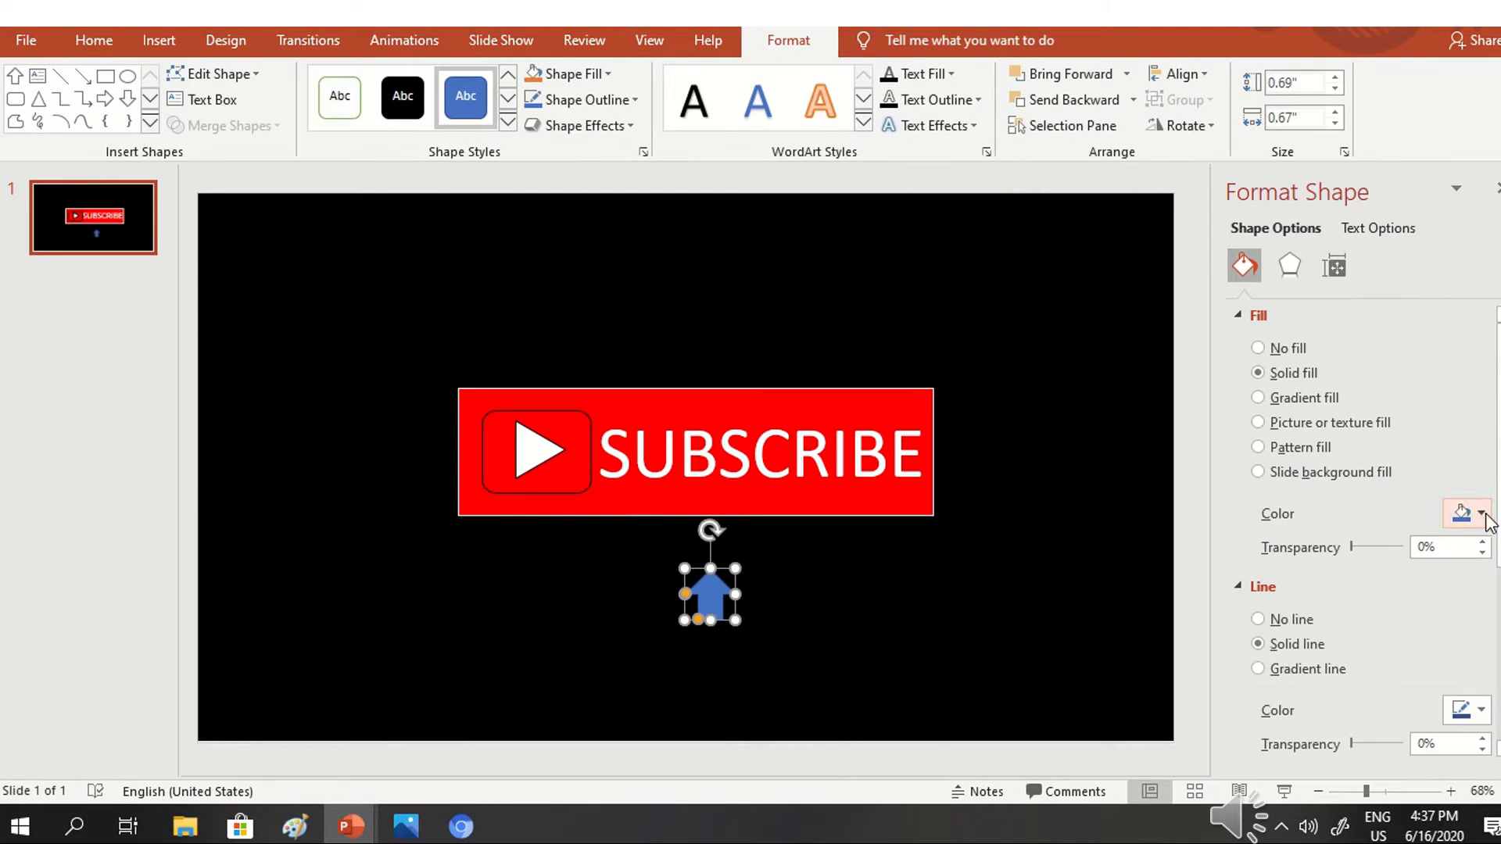
Step: Fill the arrow white with a black outline, tilt it about 30° and move it under the banner
click(1482, 514)
click(1354, 565)
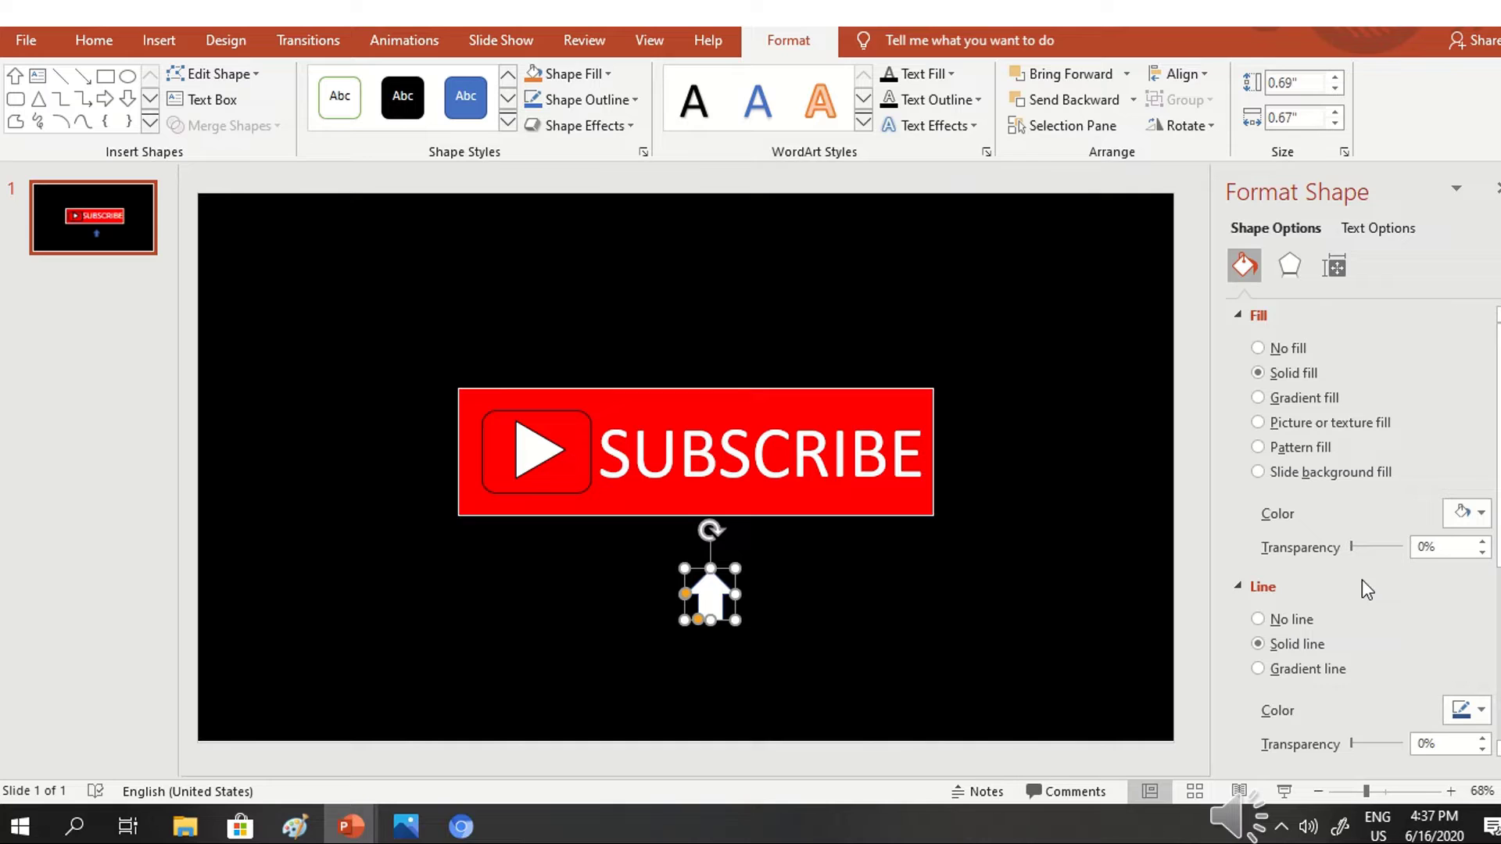
click(1480, 710)
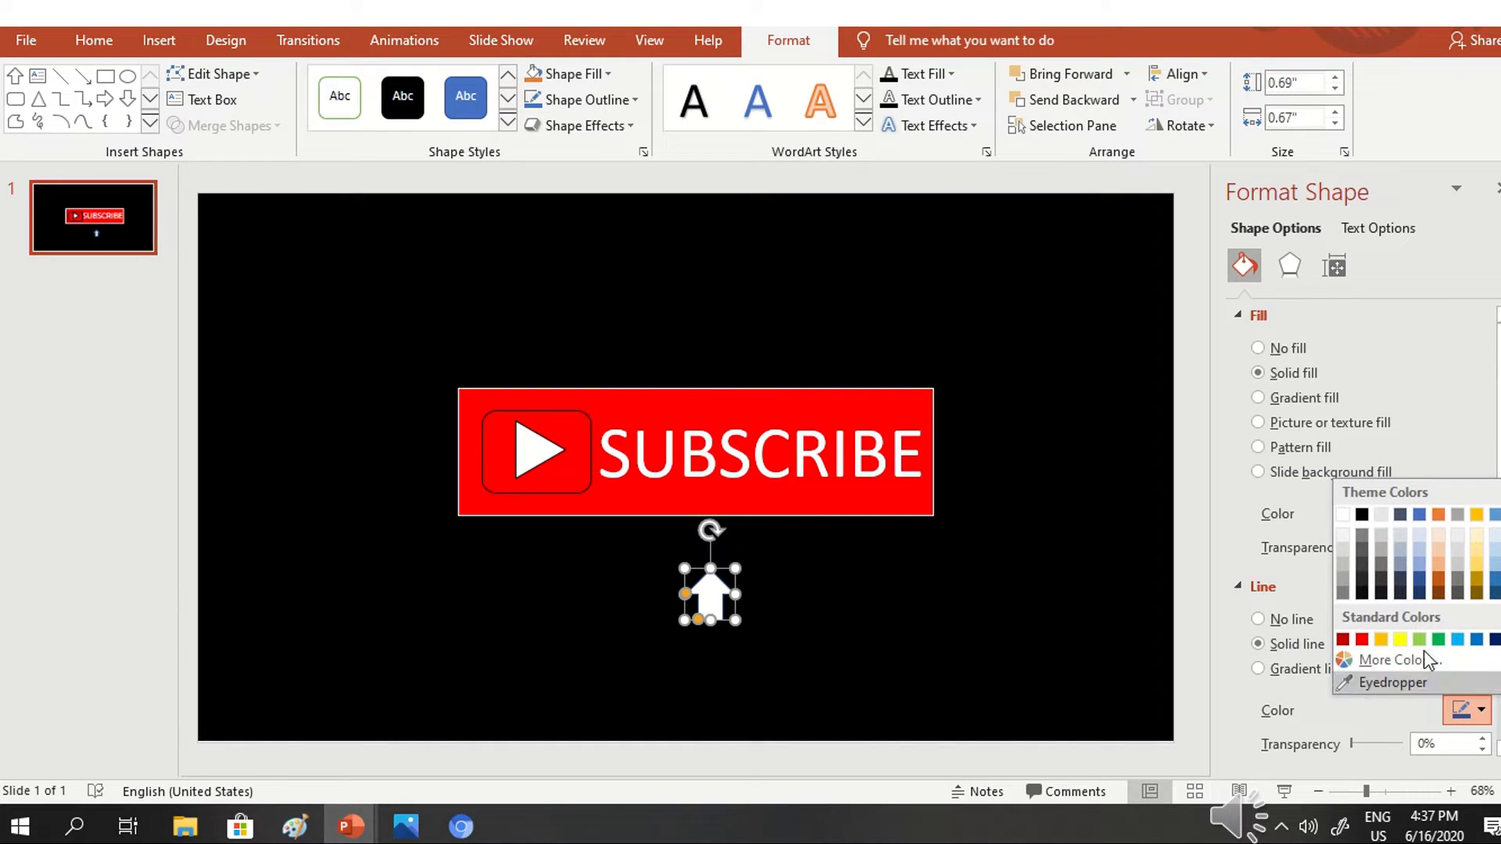
click(1361, 515)
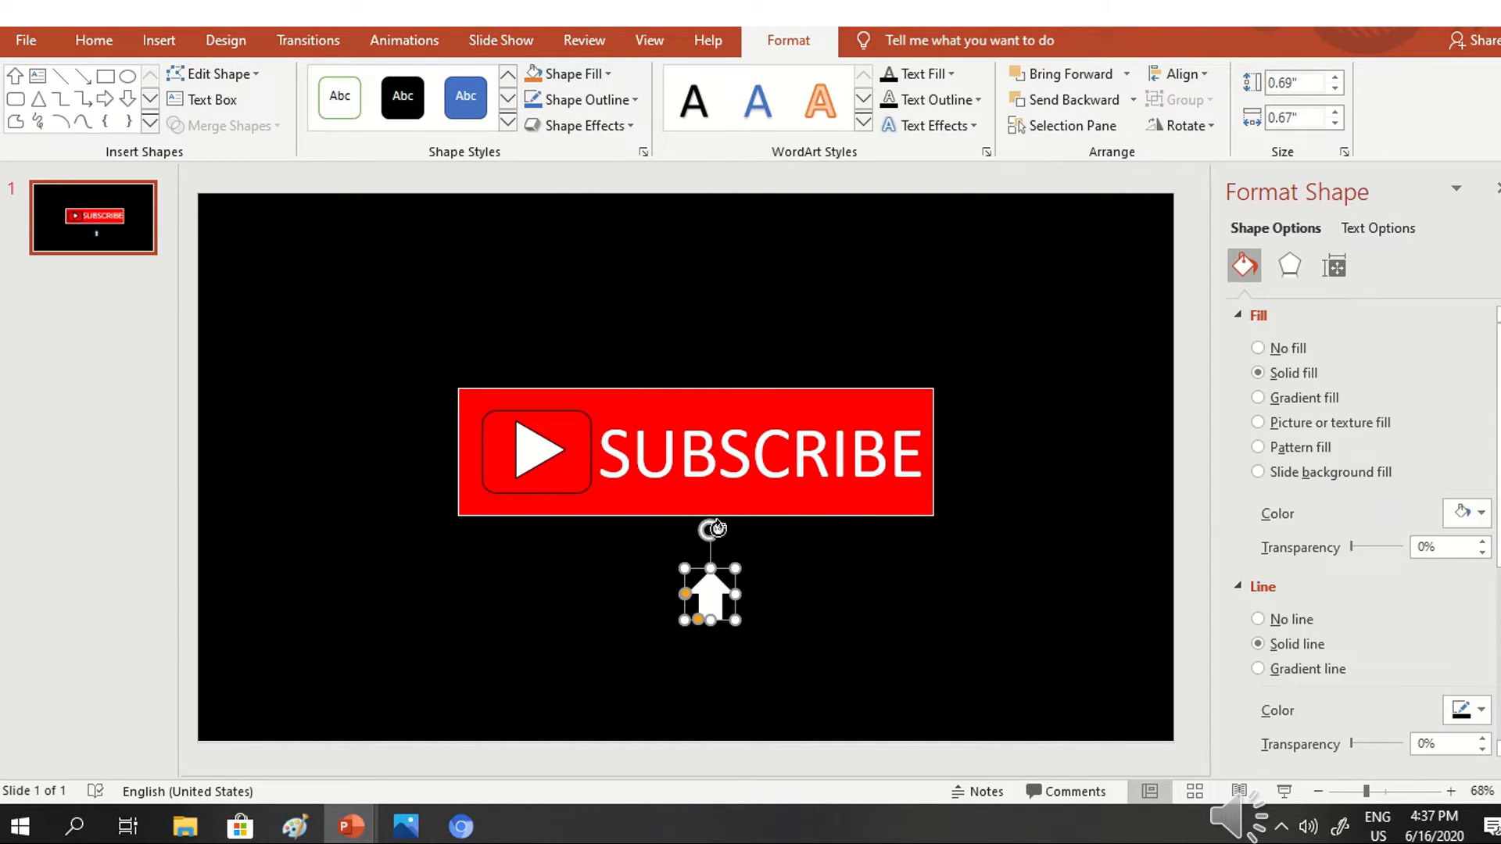
drag(717, 528, 676, 539)
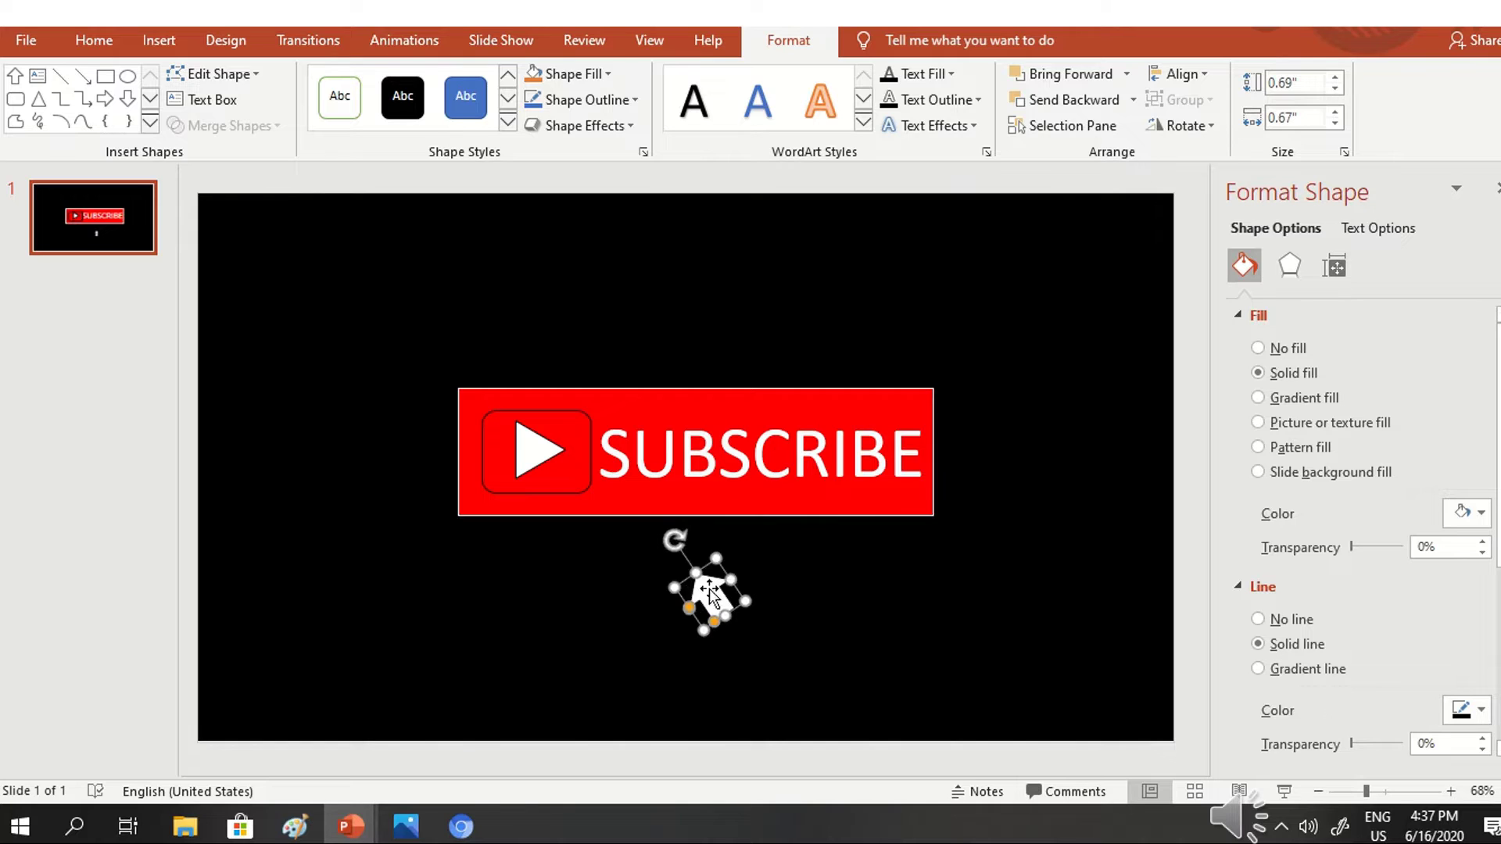
drag(709, 597, 761, 505)
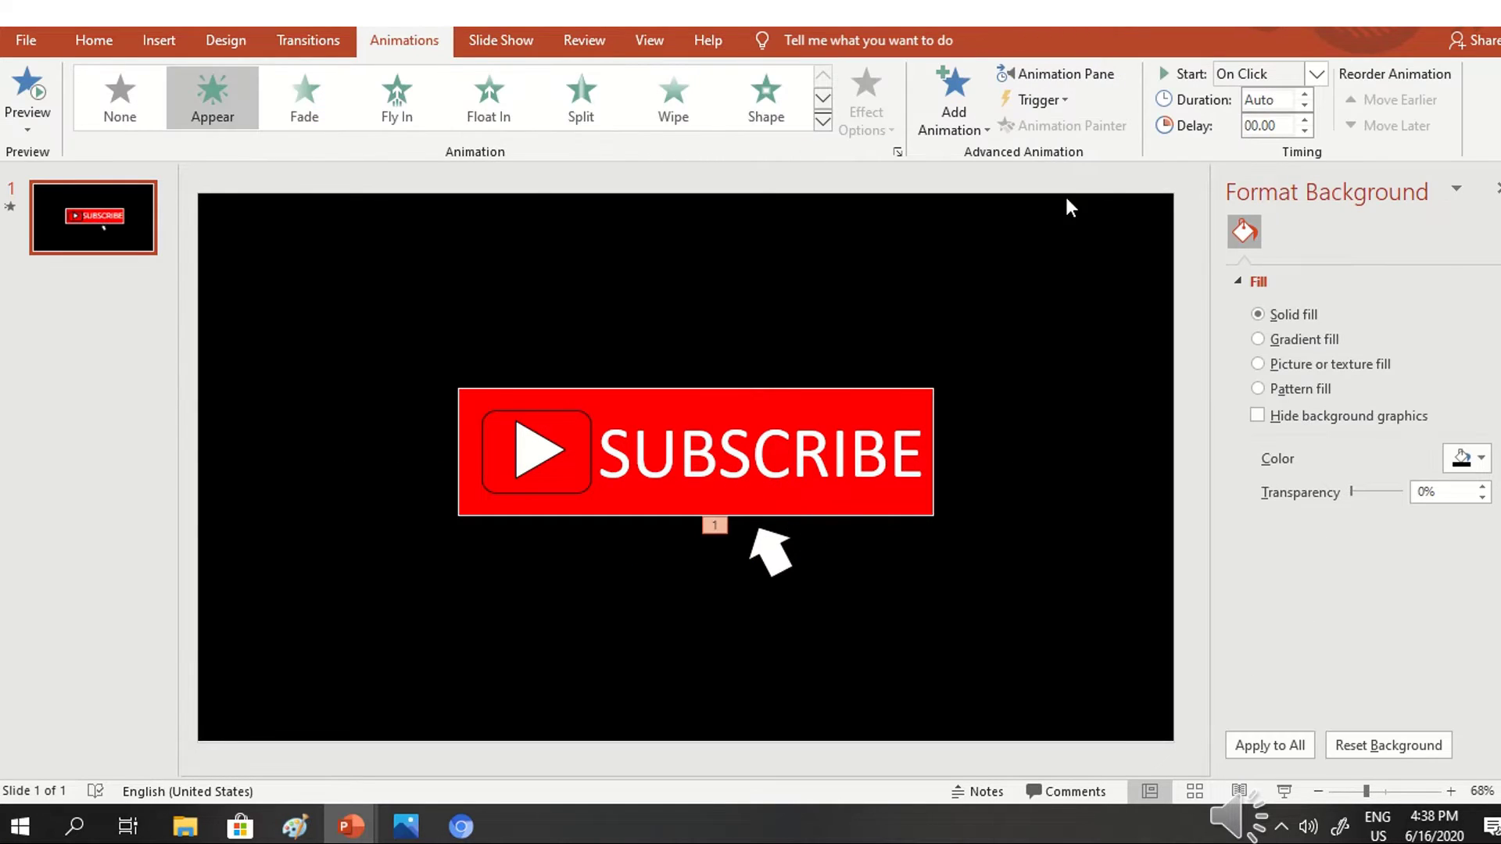
Step: Set the Arrow: Up 4 animation to start With Previous after a 1.5-second delay
click(477, 43)
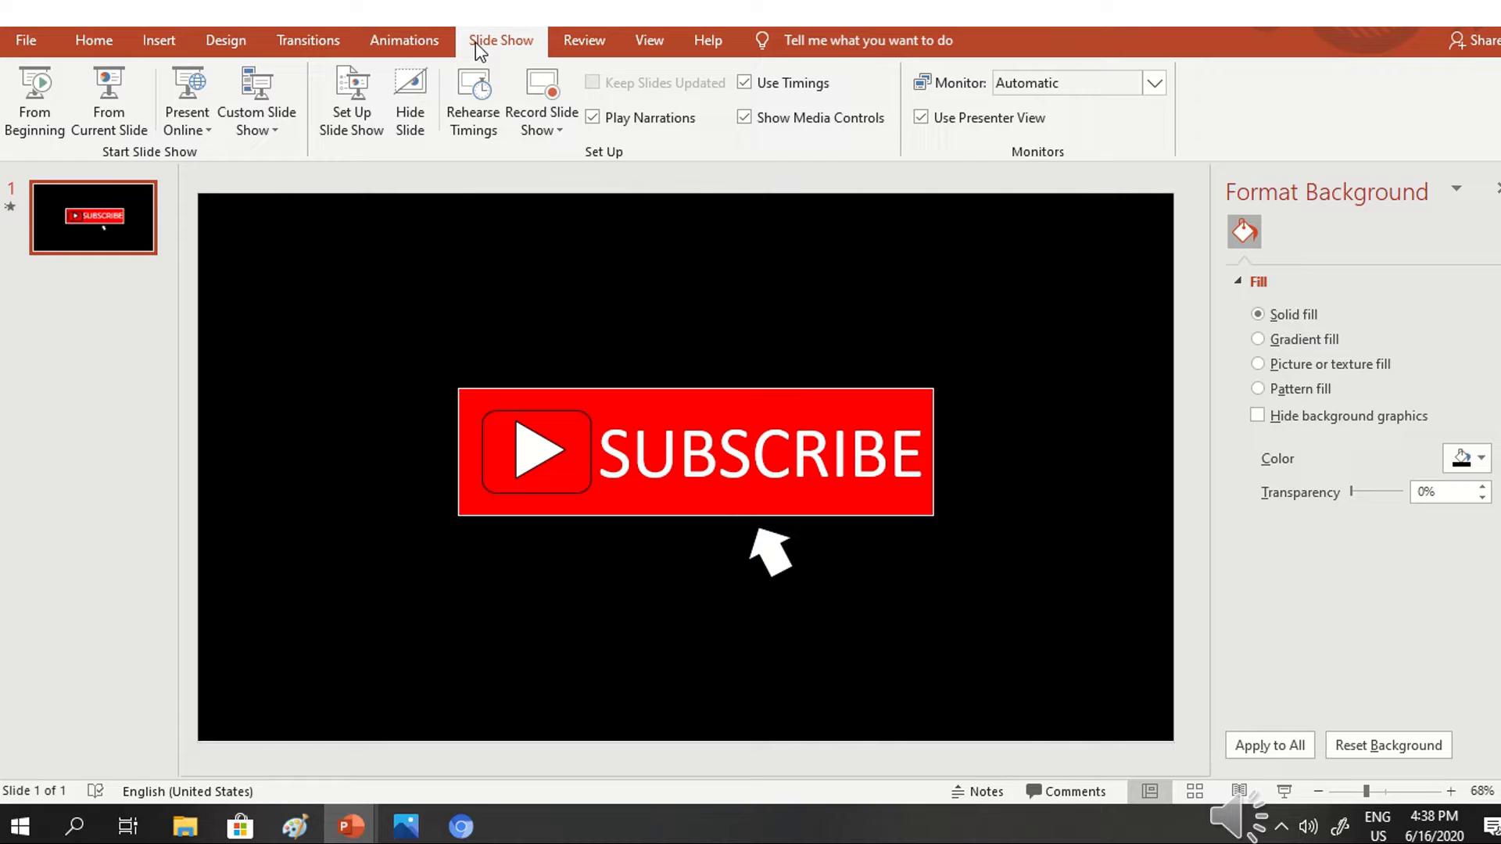
click(411, 40)
click(1039, 72)
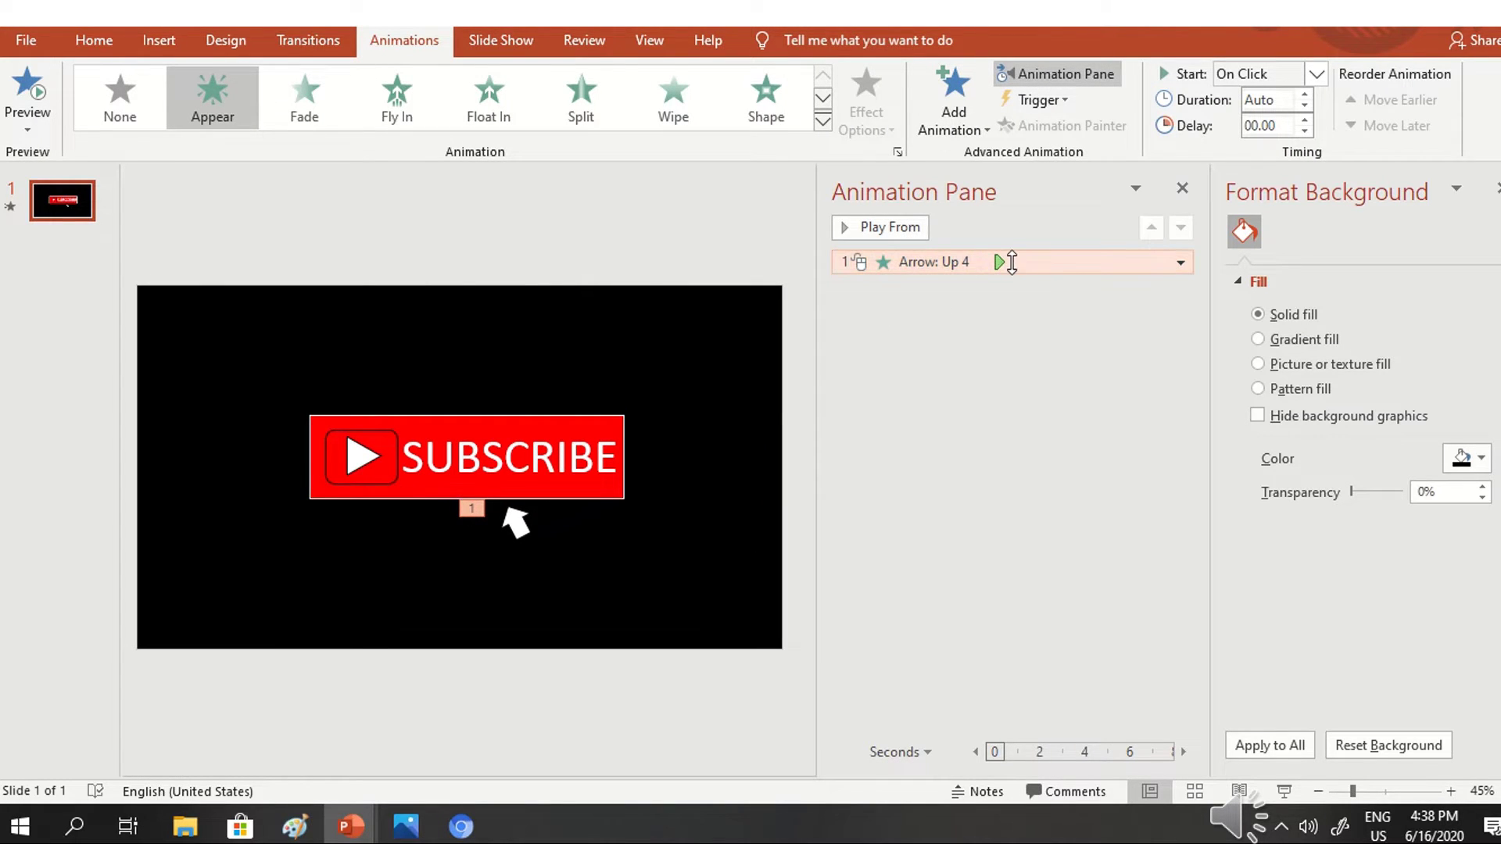
right_click(1011, 262)
click(1067, 313)
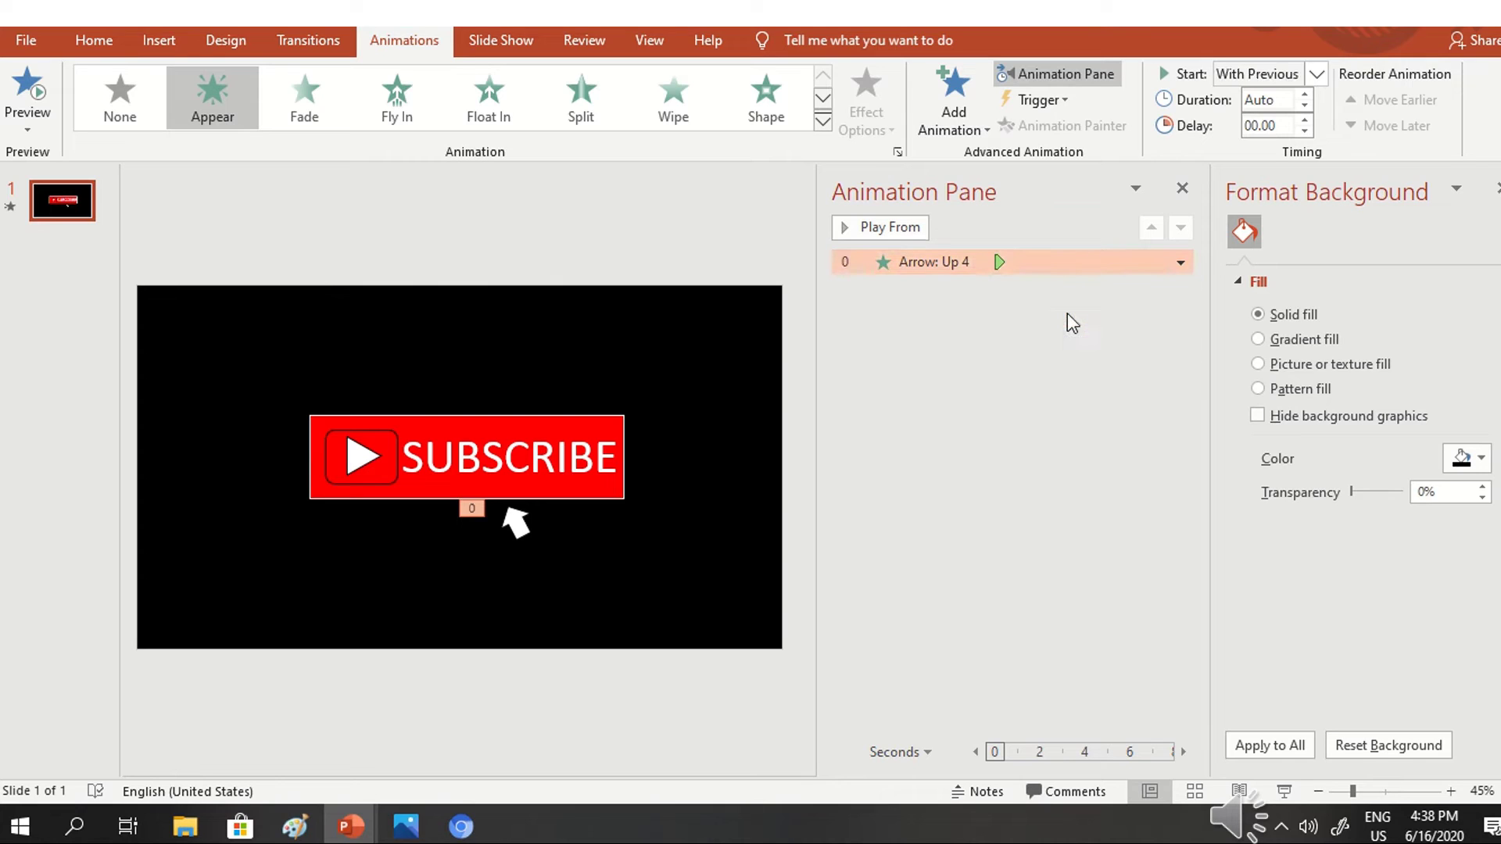
right_click(974, 261)
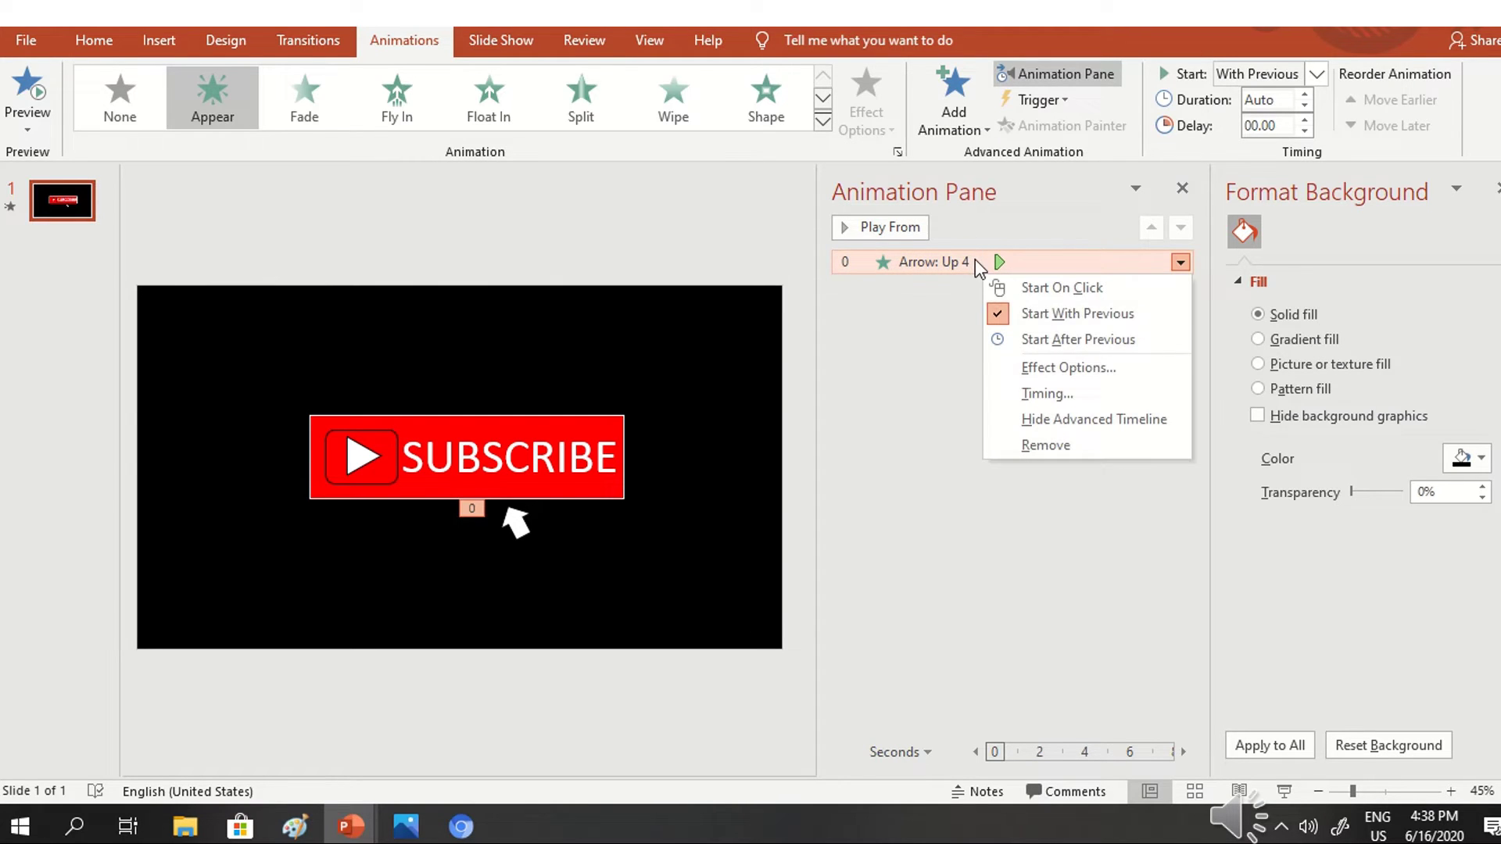
click(1042, 366)
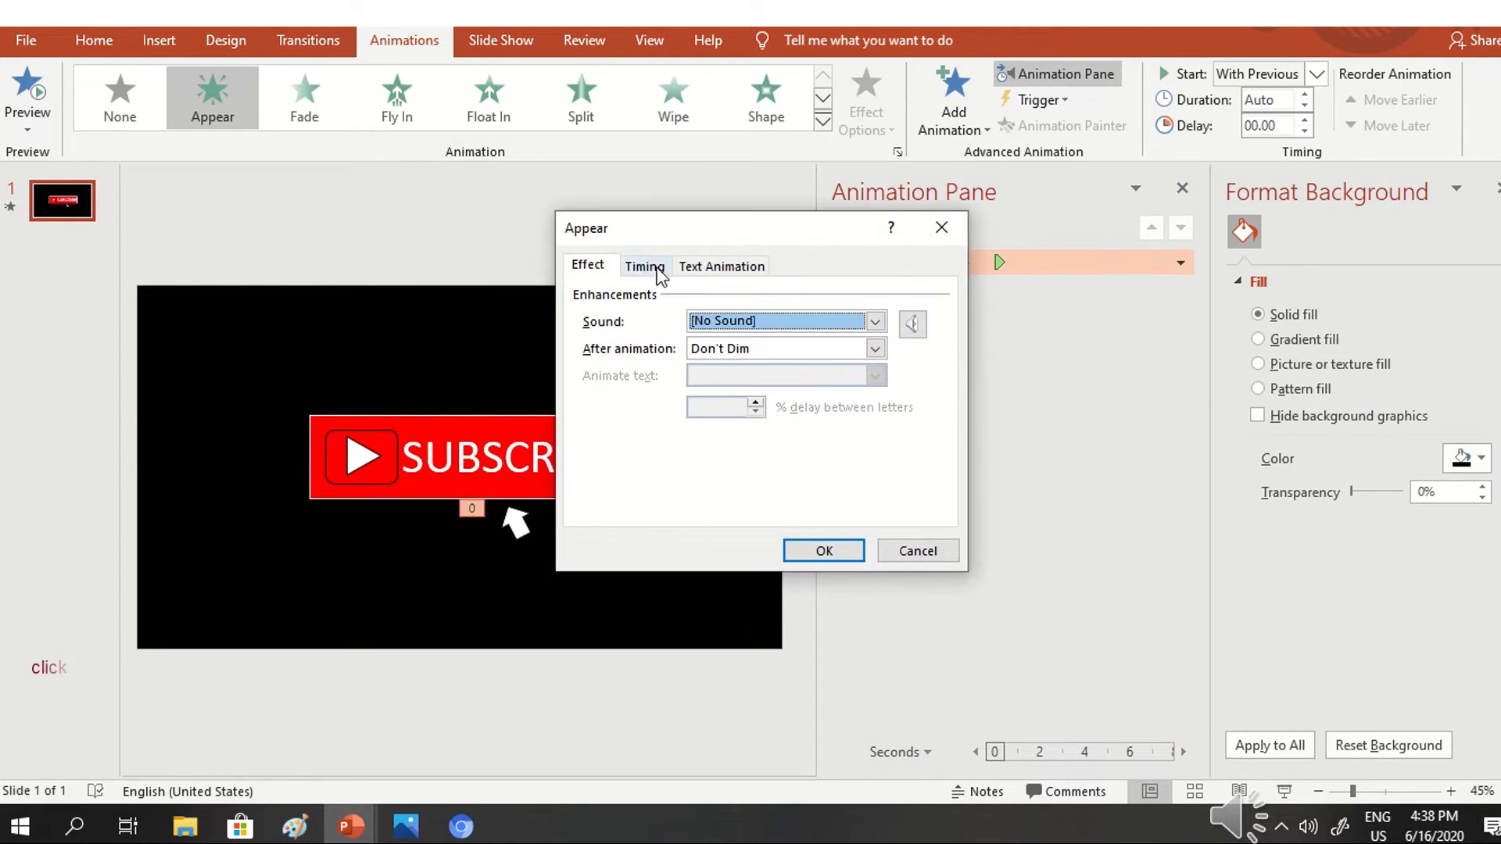
click(655, 268)
click(708, 320)
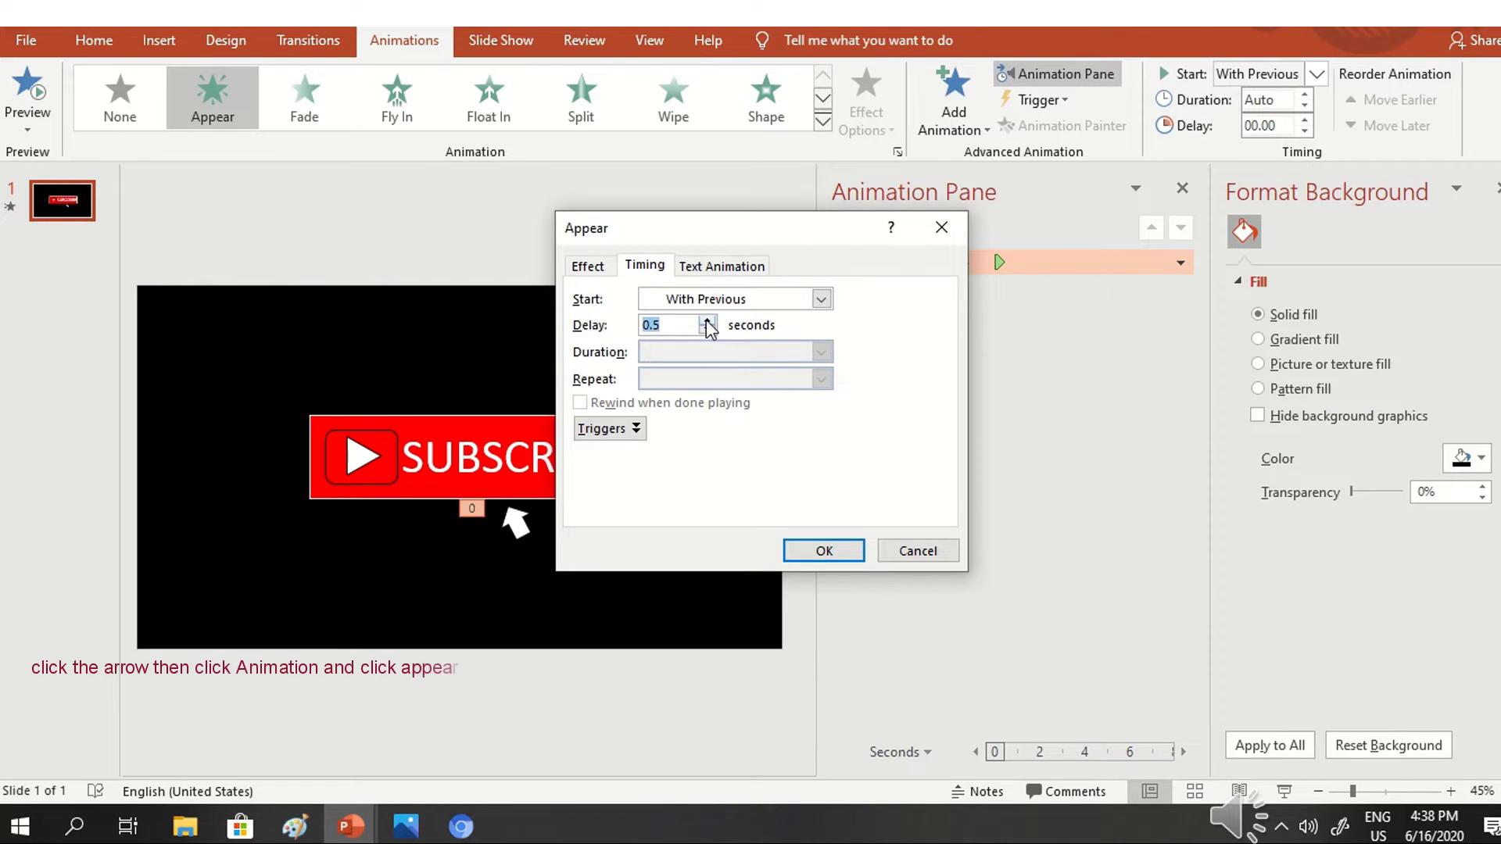
click(707, 321)
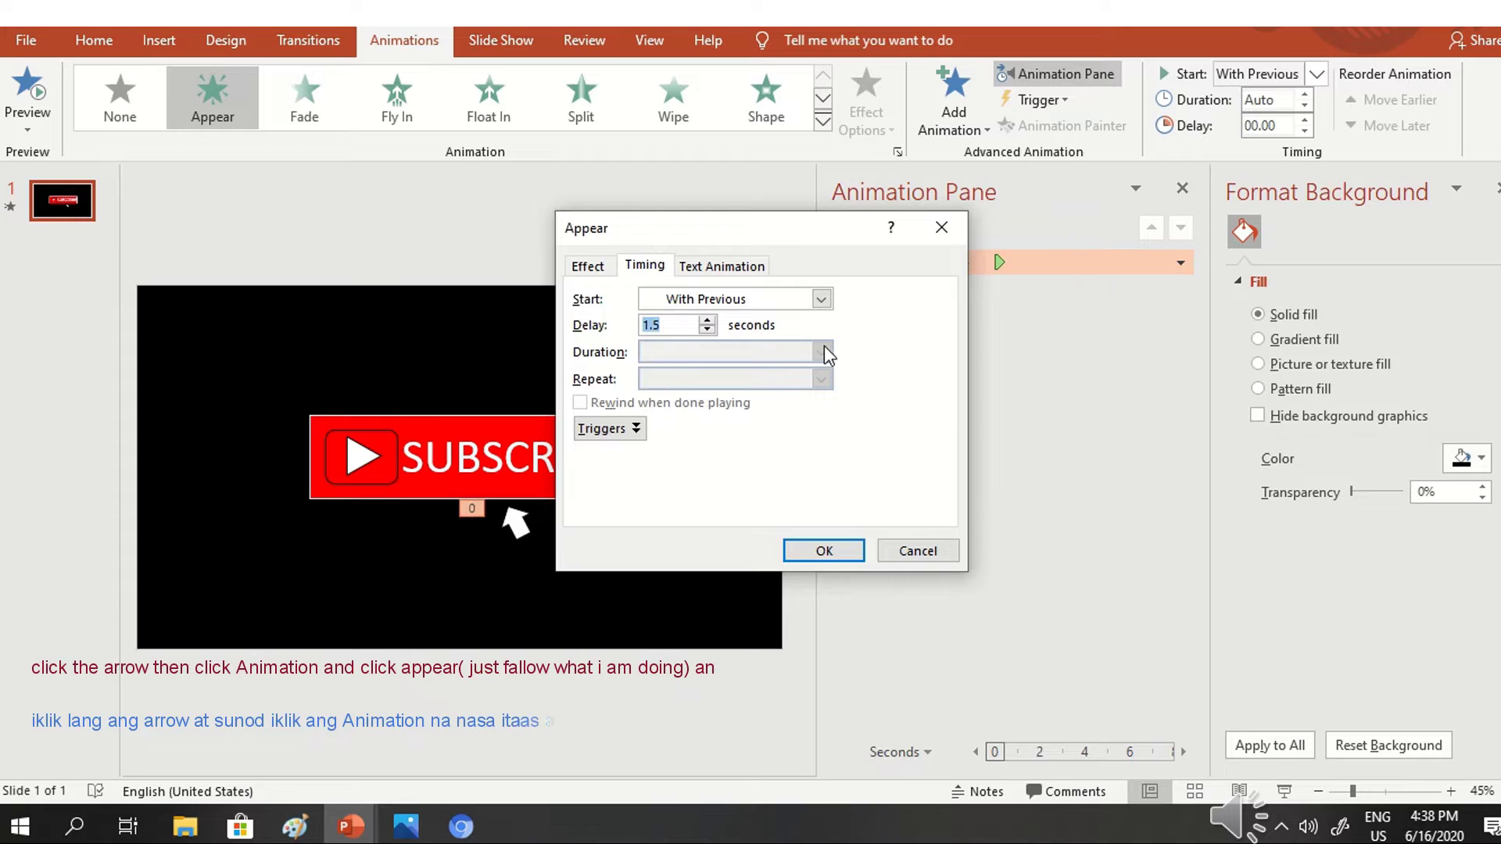
click(824, 555)
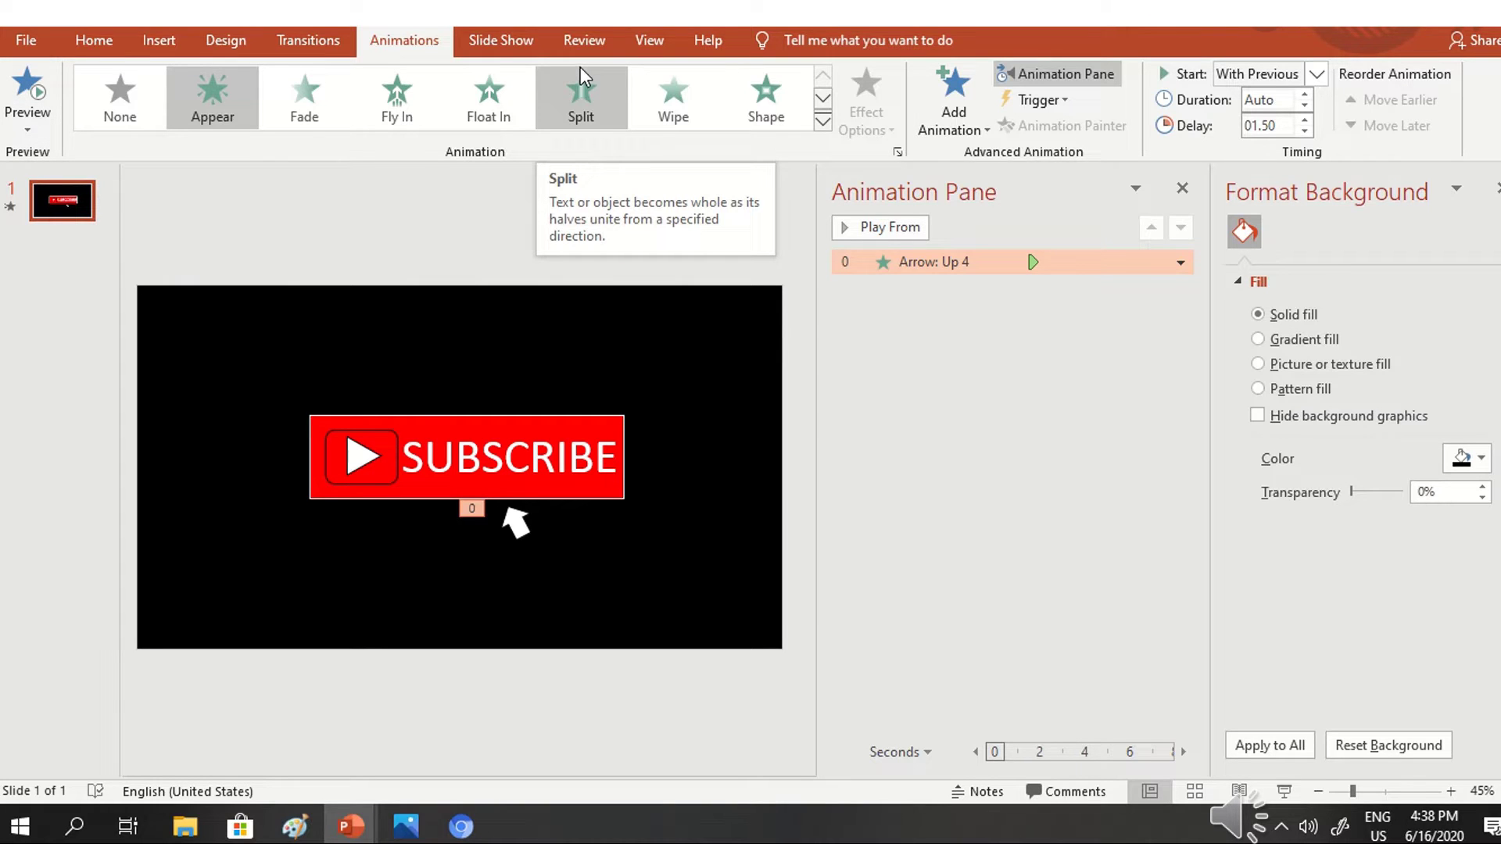
Step: Apply a Custom Path motion to the white arrow, moving it up just below the button
click(954, 109)
scroll(975, 603, down, 5)
click(975, 602)
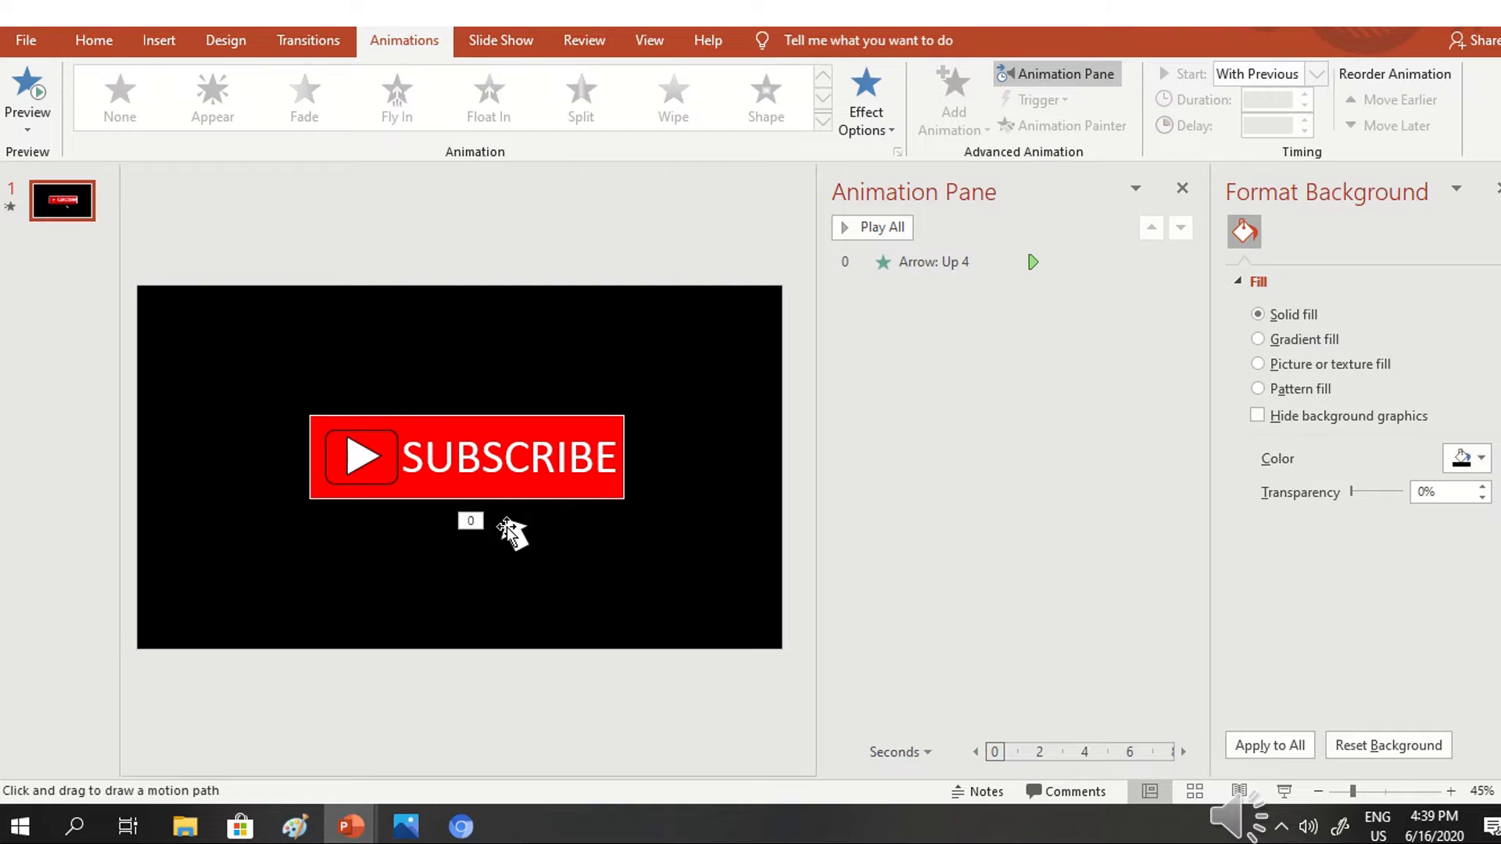
click(516, 535)
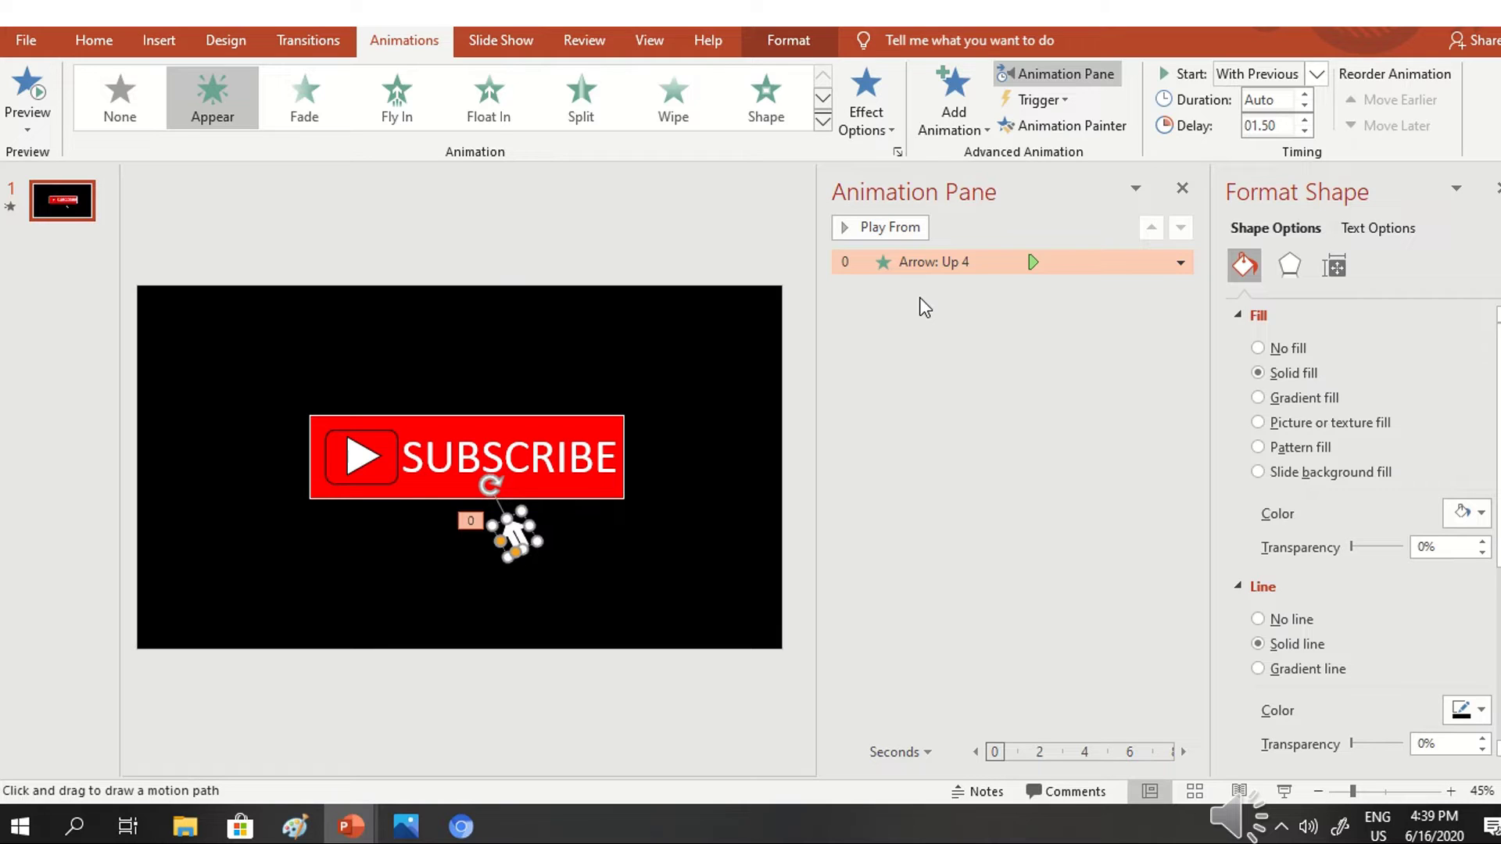
click(396, 97)
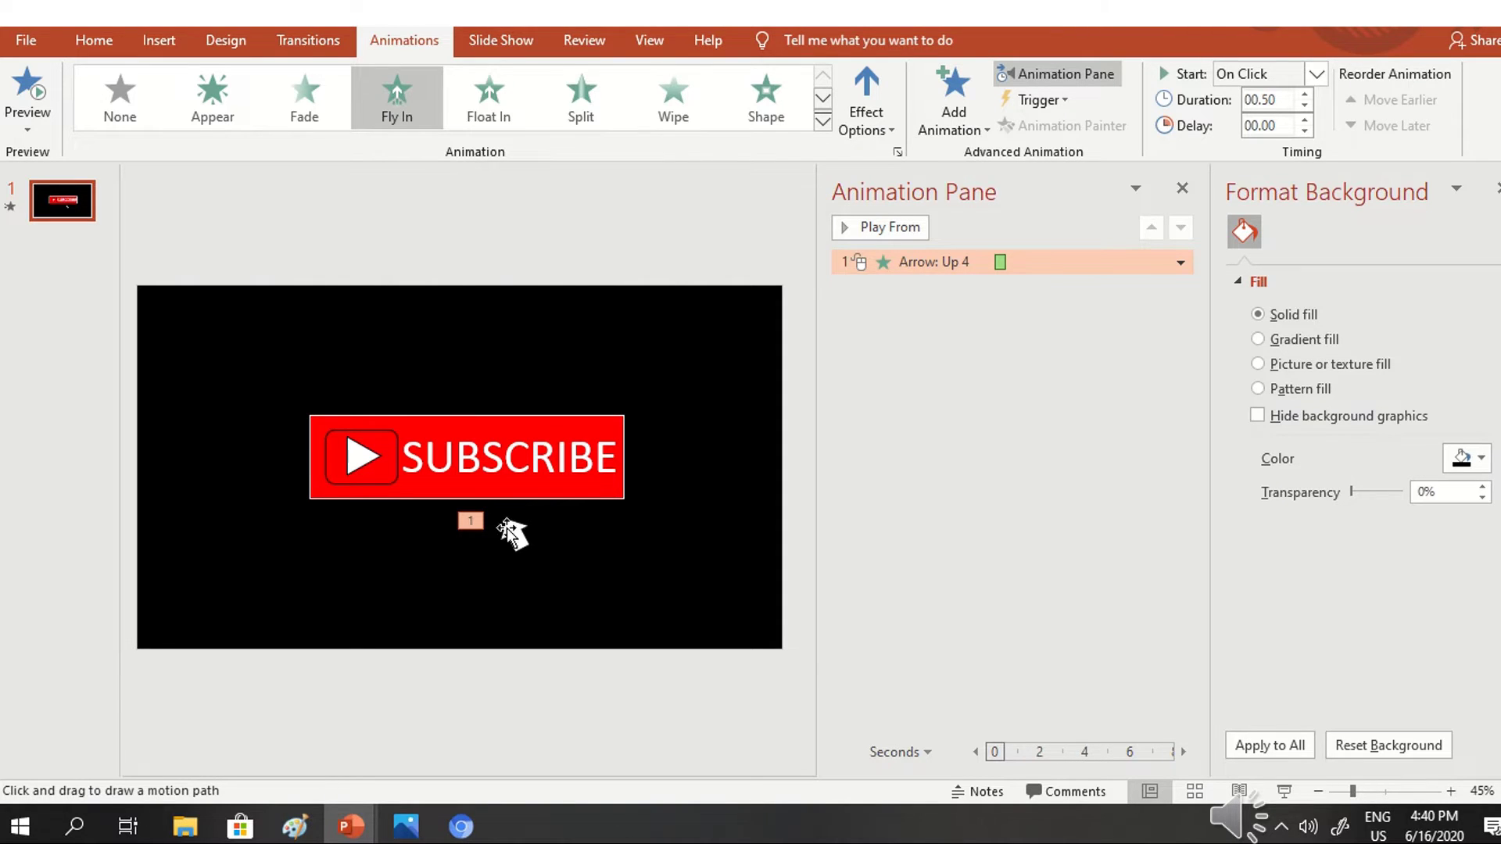
drag(514, 528, 509, 496)
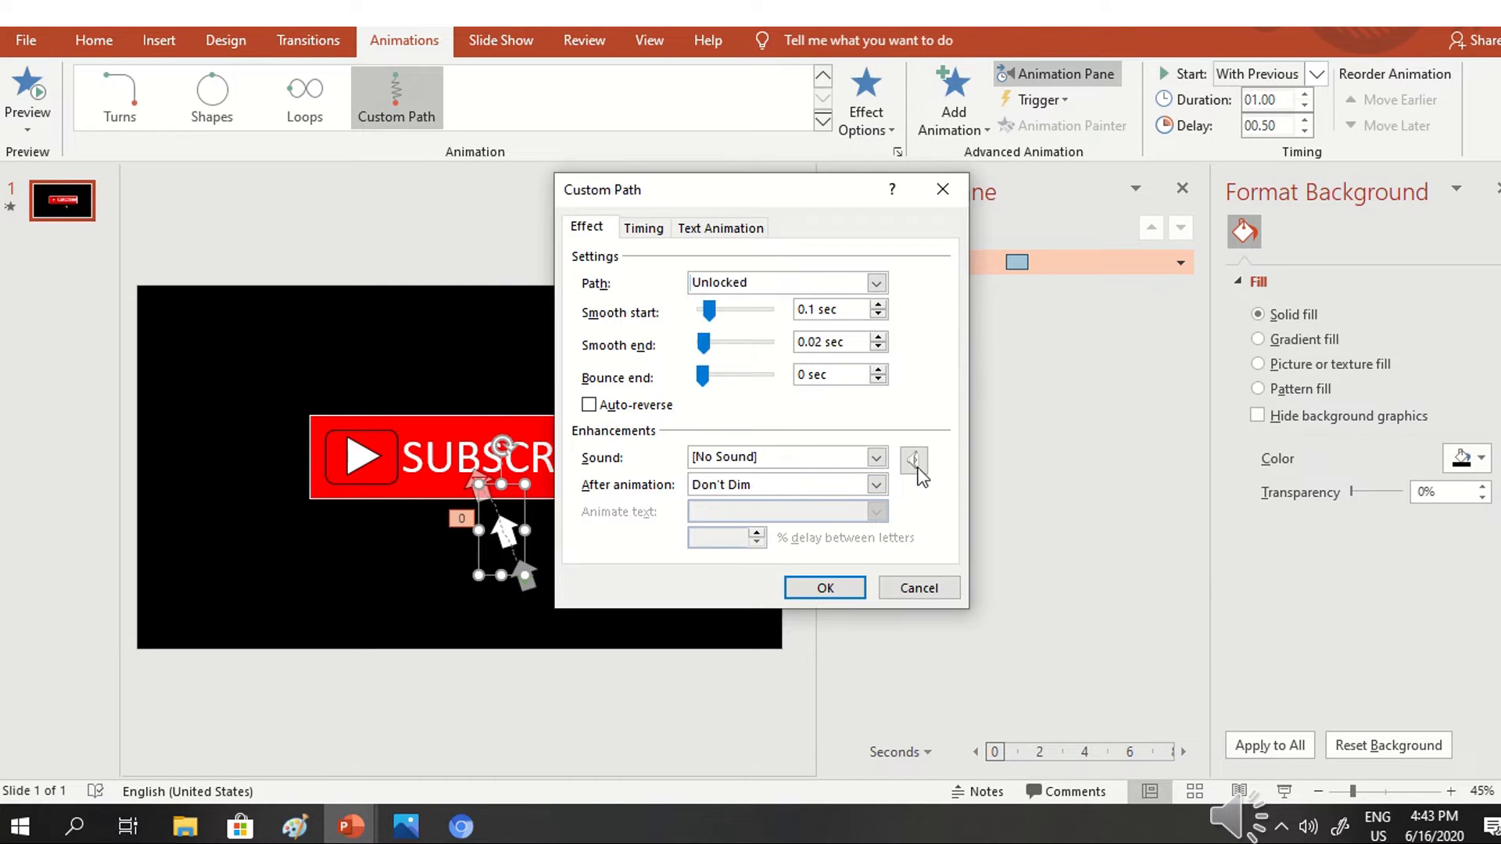
Step: Add the Click sound to the arrow's motion path and preview the animations
click(877, 459)
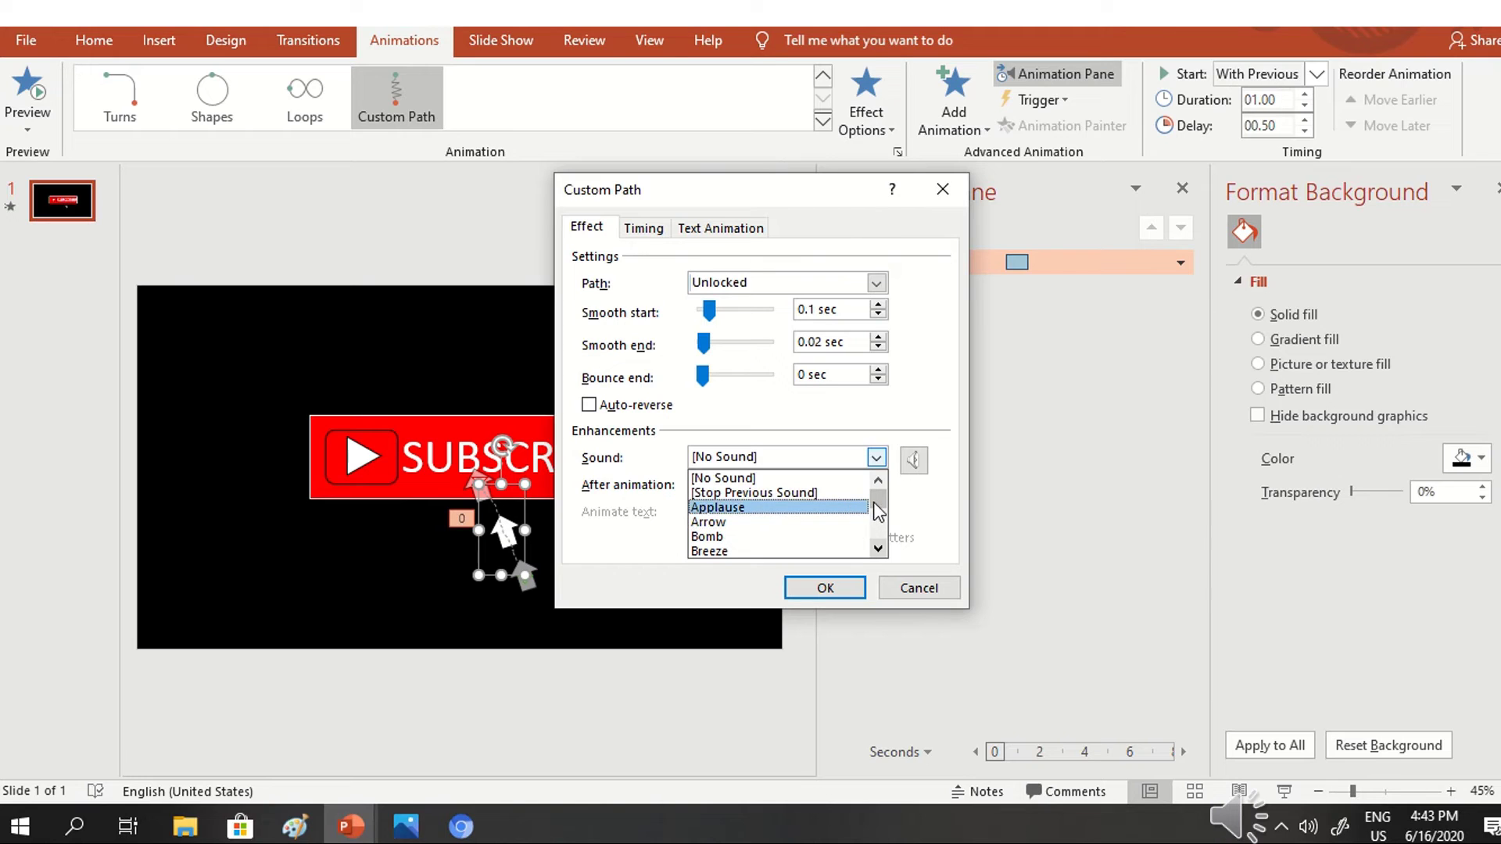
scroll(880, 512, down, 3)
scroll(878, 539, up, 2)
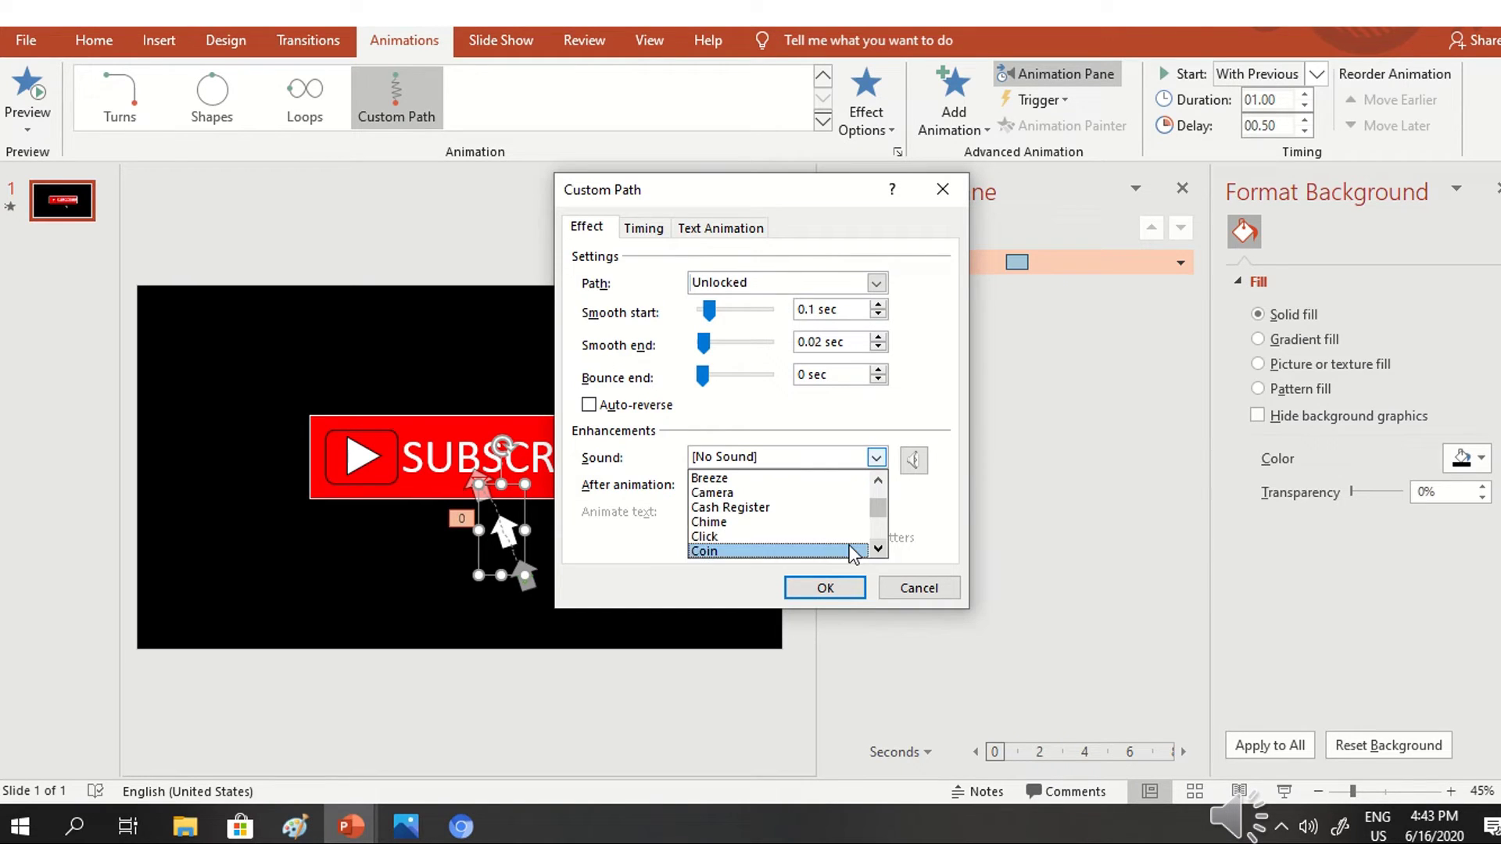
click(794, 536)
click(827, 584)
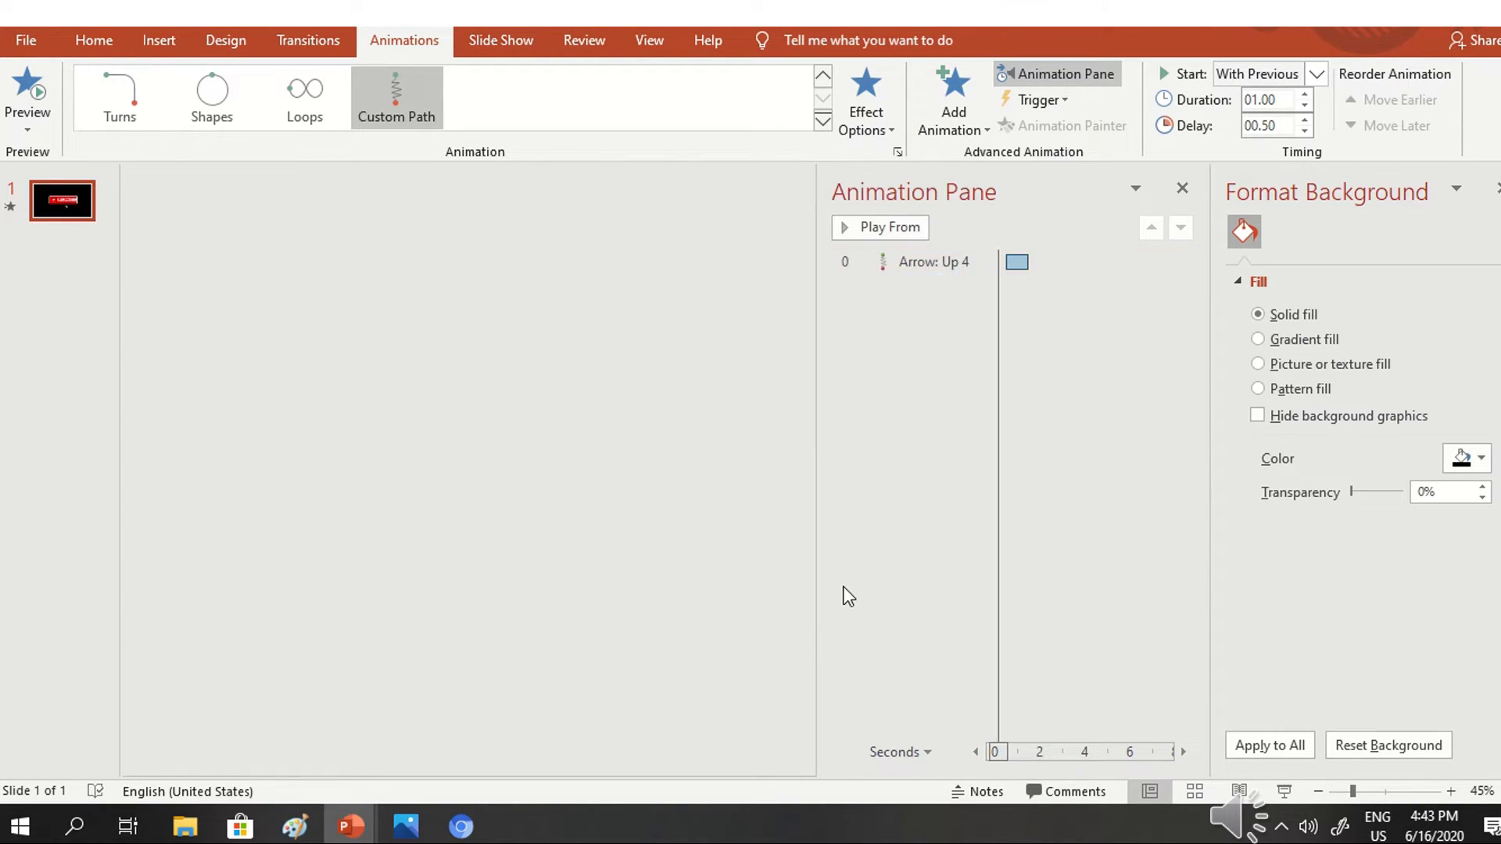
click(43, 98)
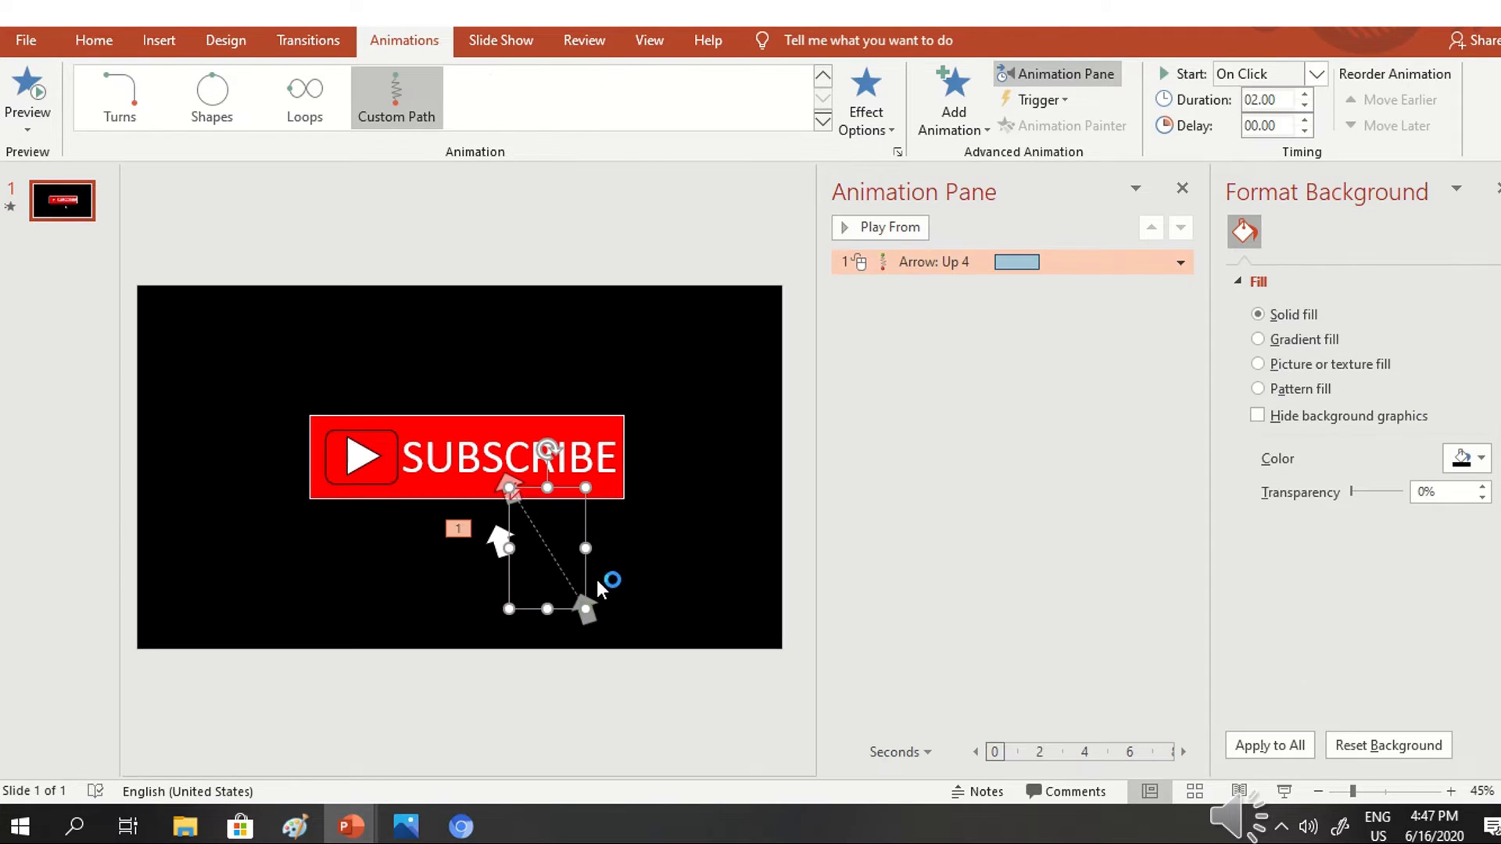
Step: Preview the animations, then set the triangle's Color Pulse duration to 0.5 seconds (Very Fast)
click(36, 98)
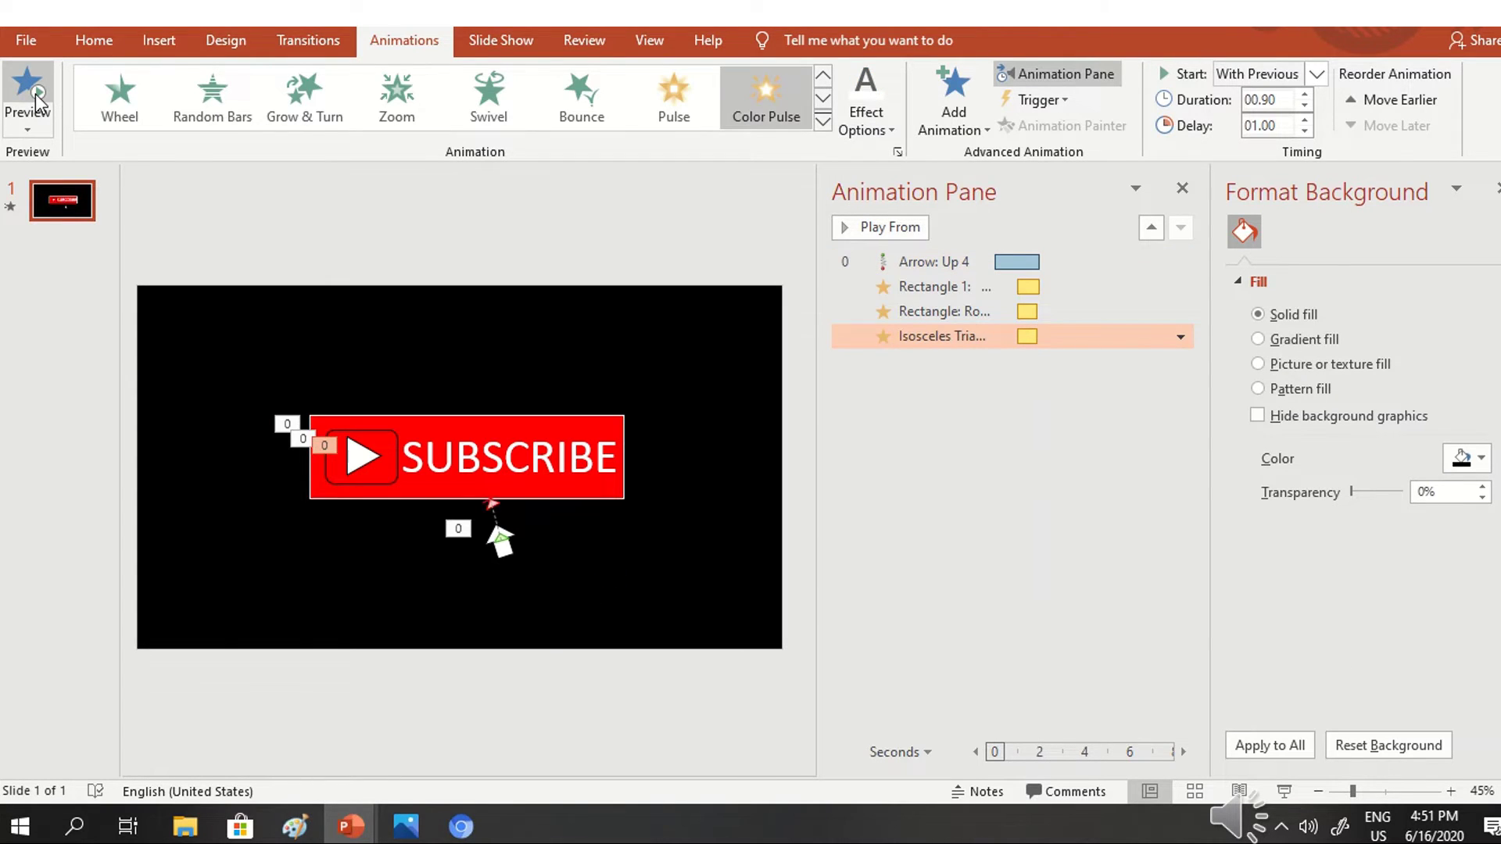
click(36, 98)
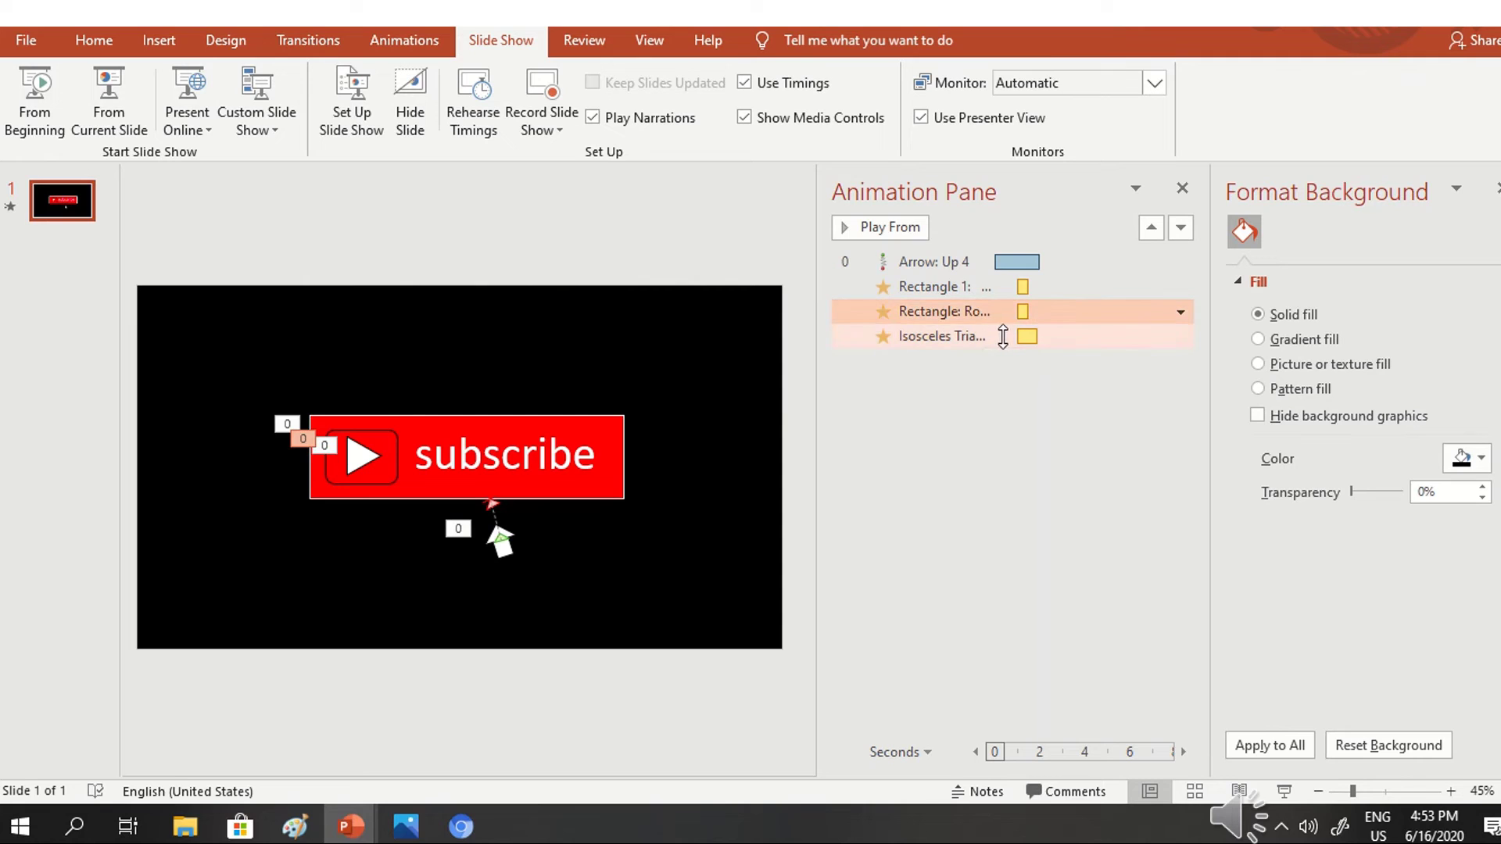
right_click(1003, 335)
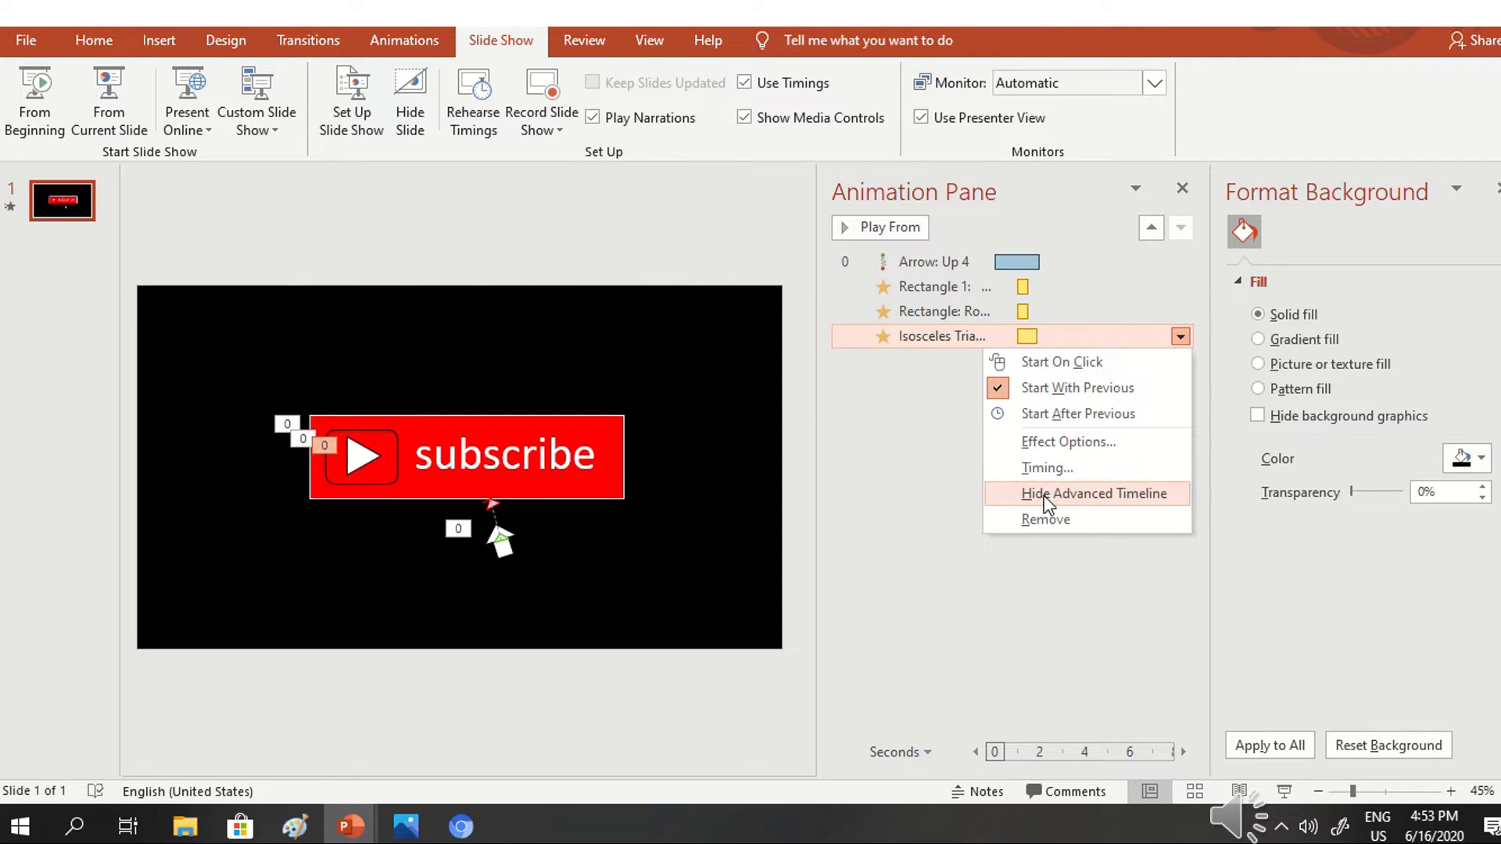
click(1052, 440)
click(440, 420)
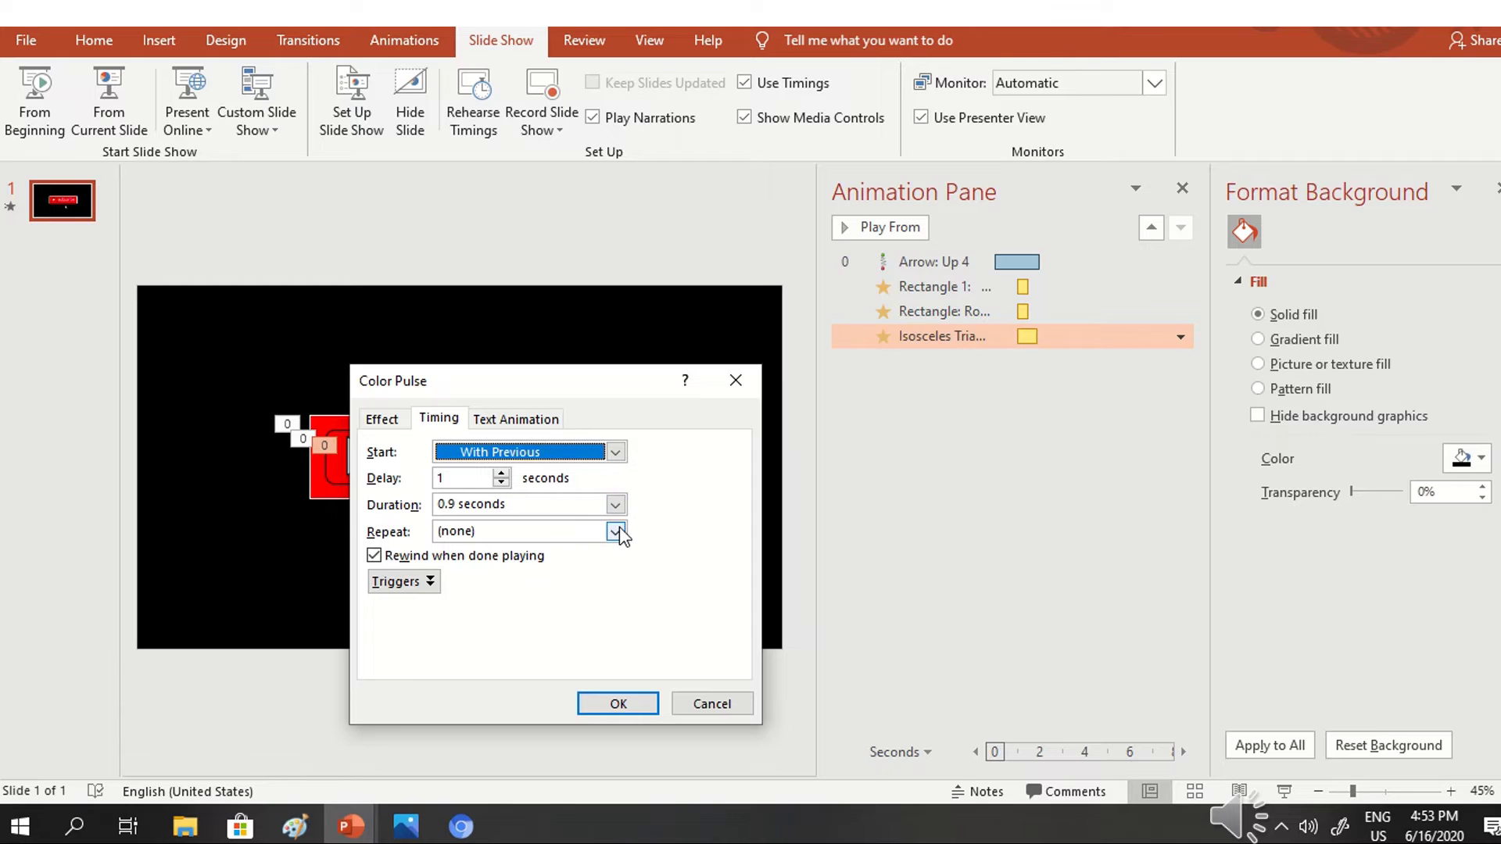
click(616, 506)
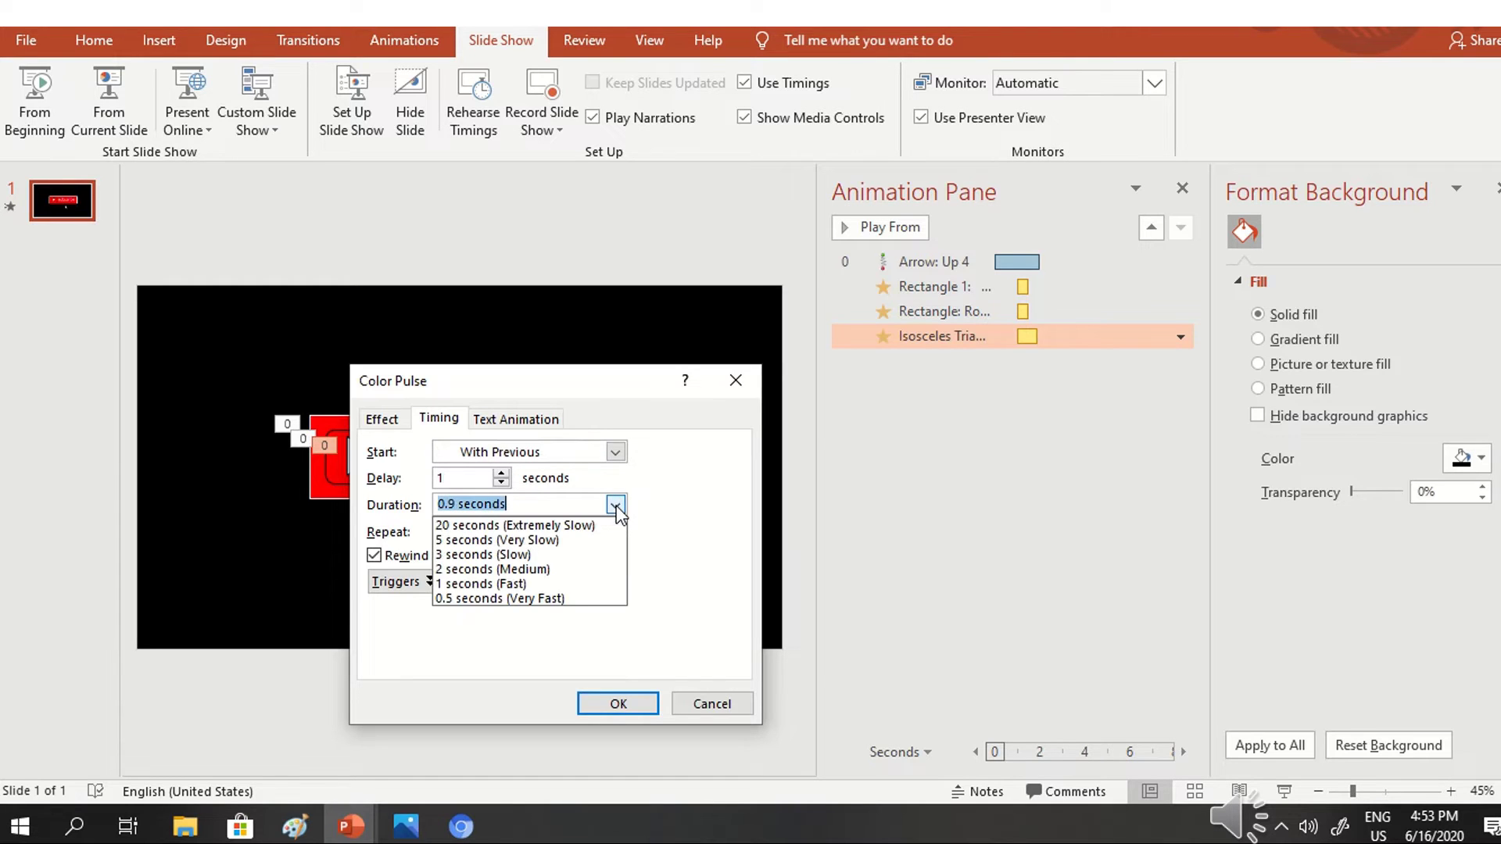
click(566, 598)
click(613, 701)
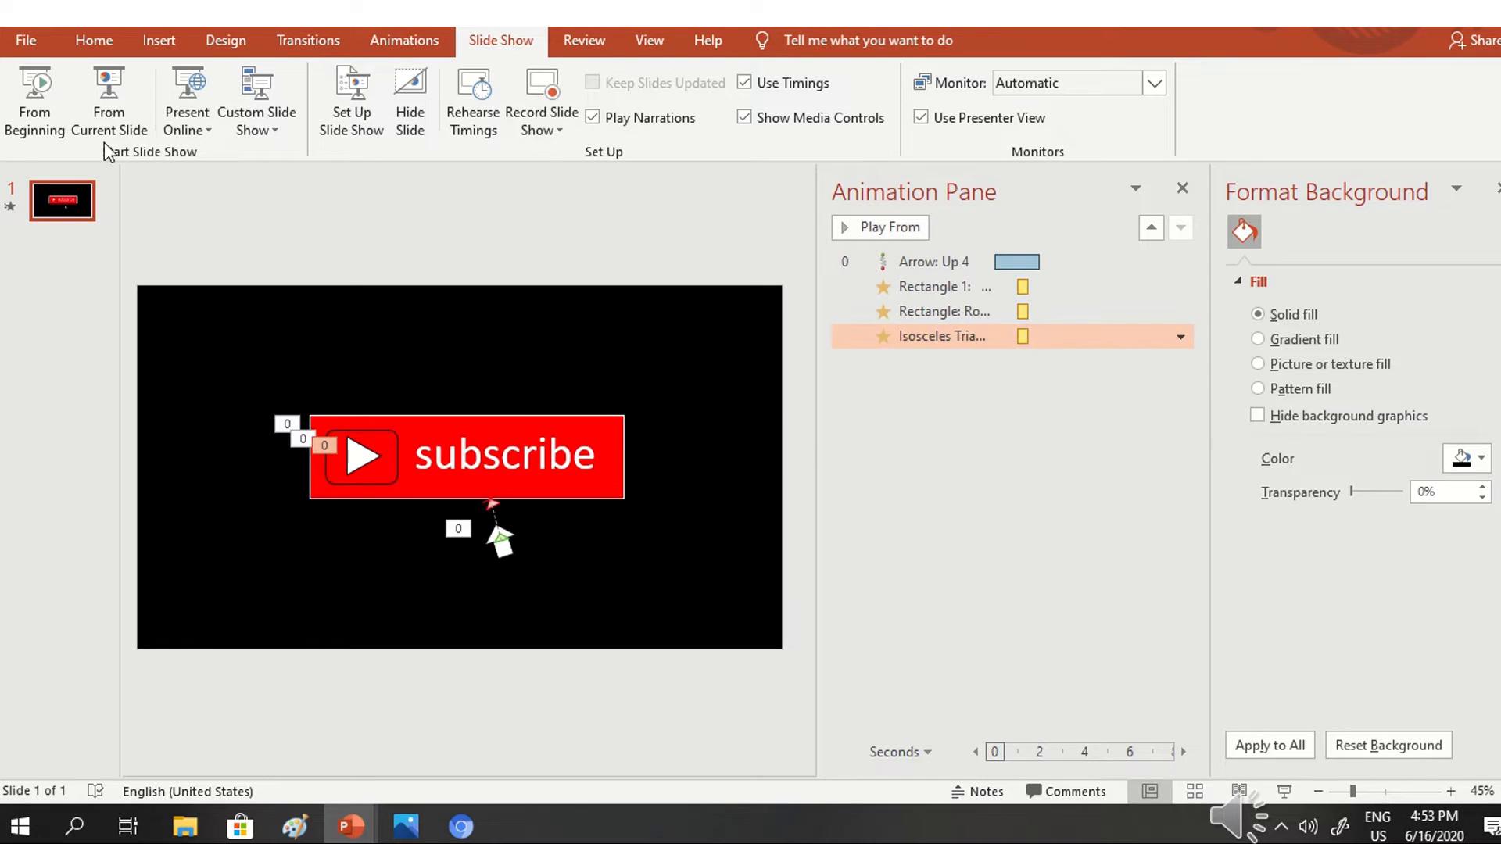
Step: Run the slide show, then set the arrow's motion path duration to 0.5 seconds (Very Fast)
click(35, 94)
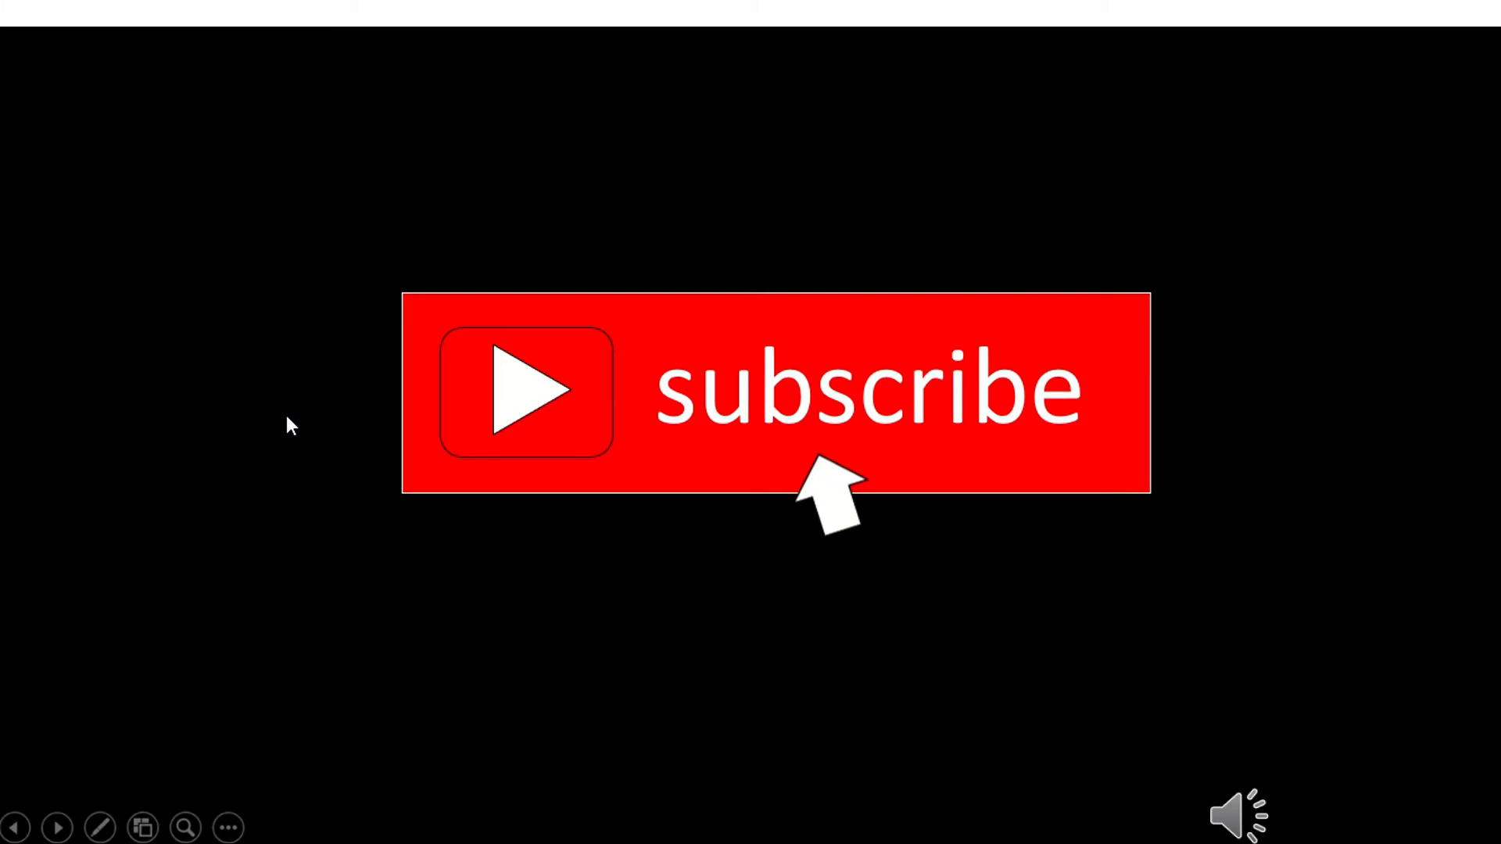
key(Escape)
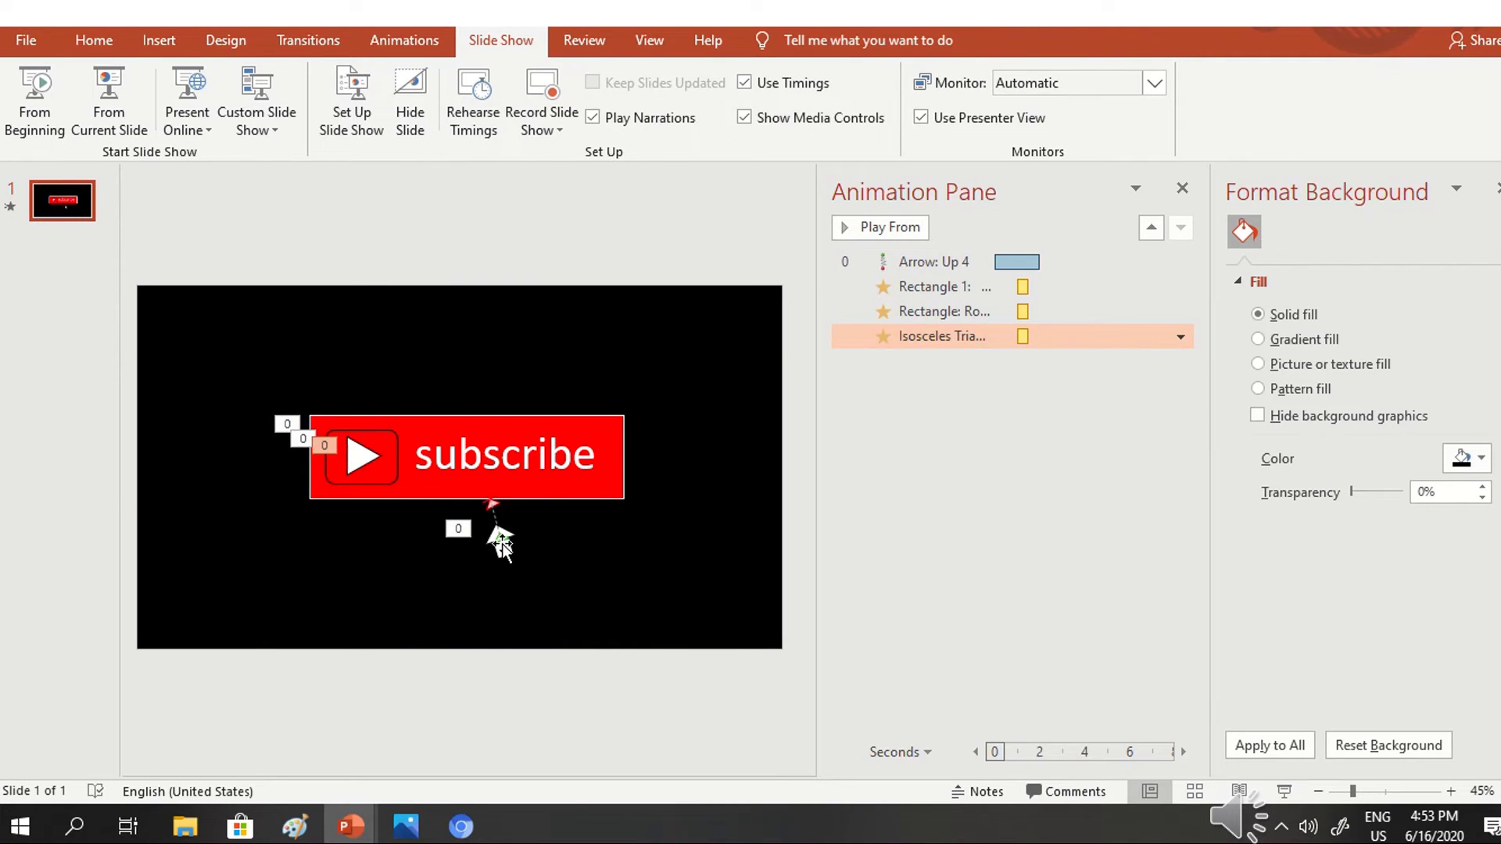
click(500, 540)
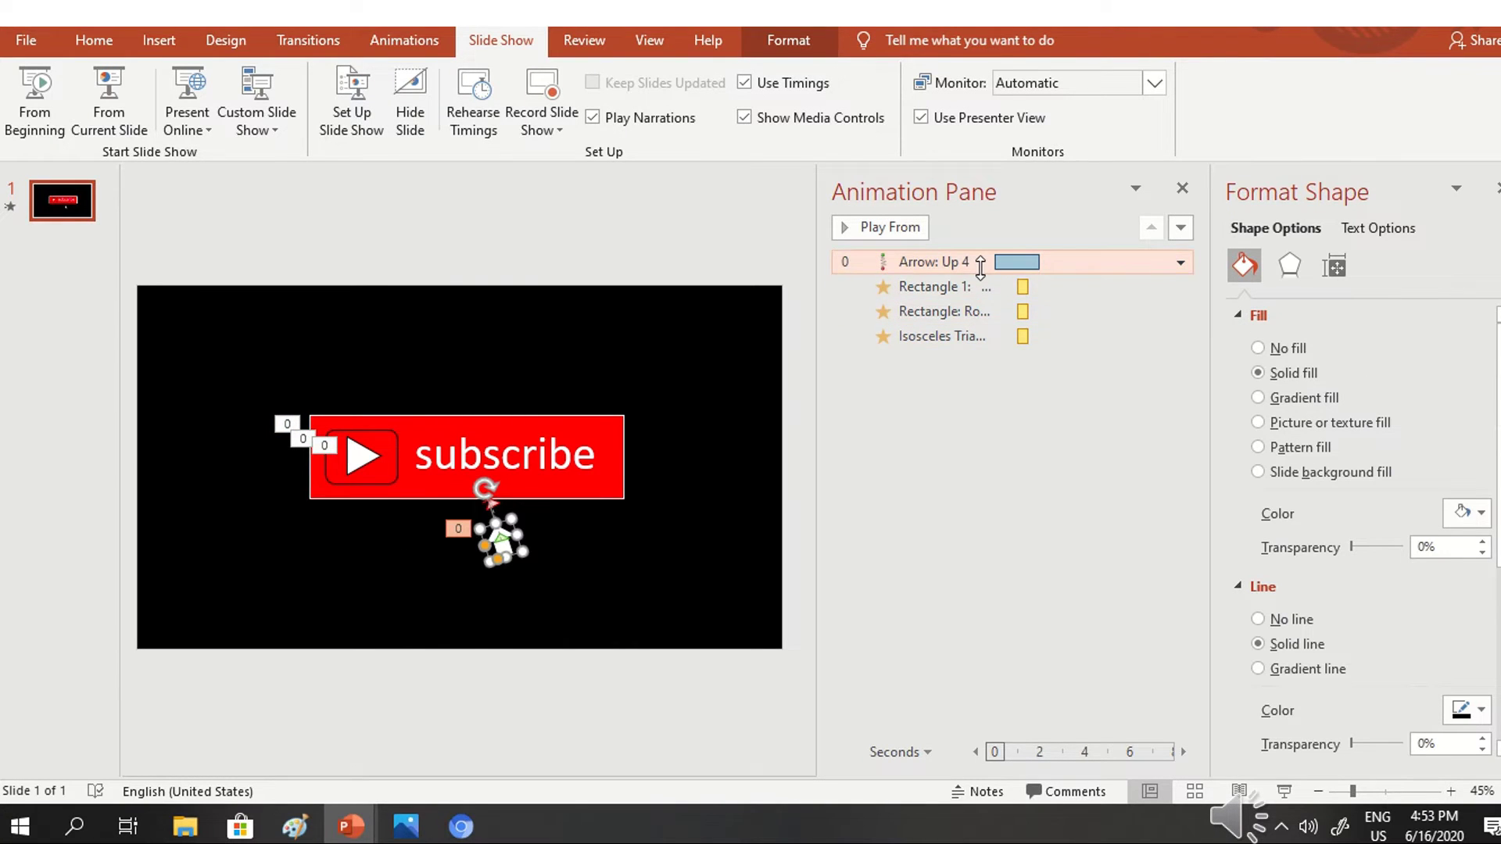
click(1180, 263)
click(1092, 366)
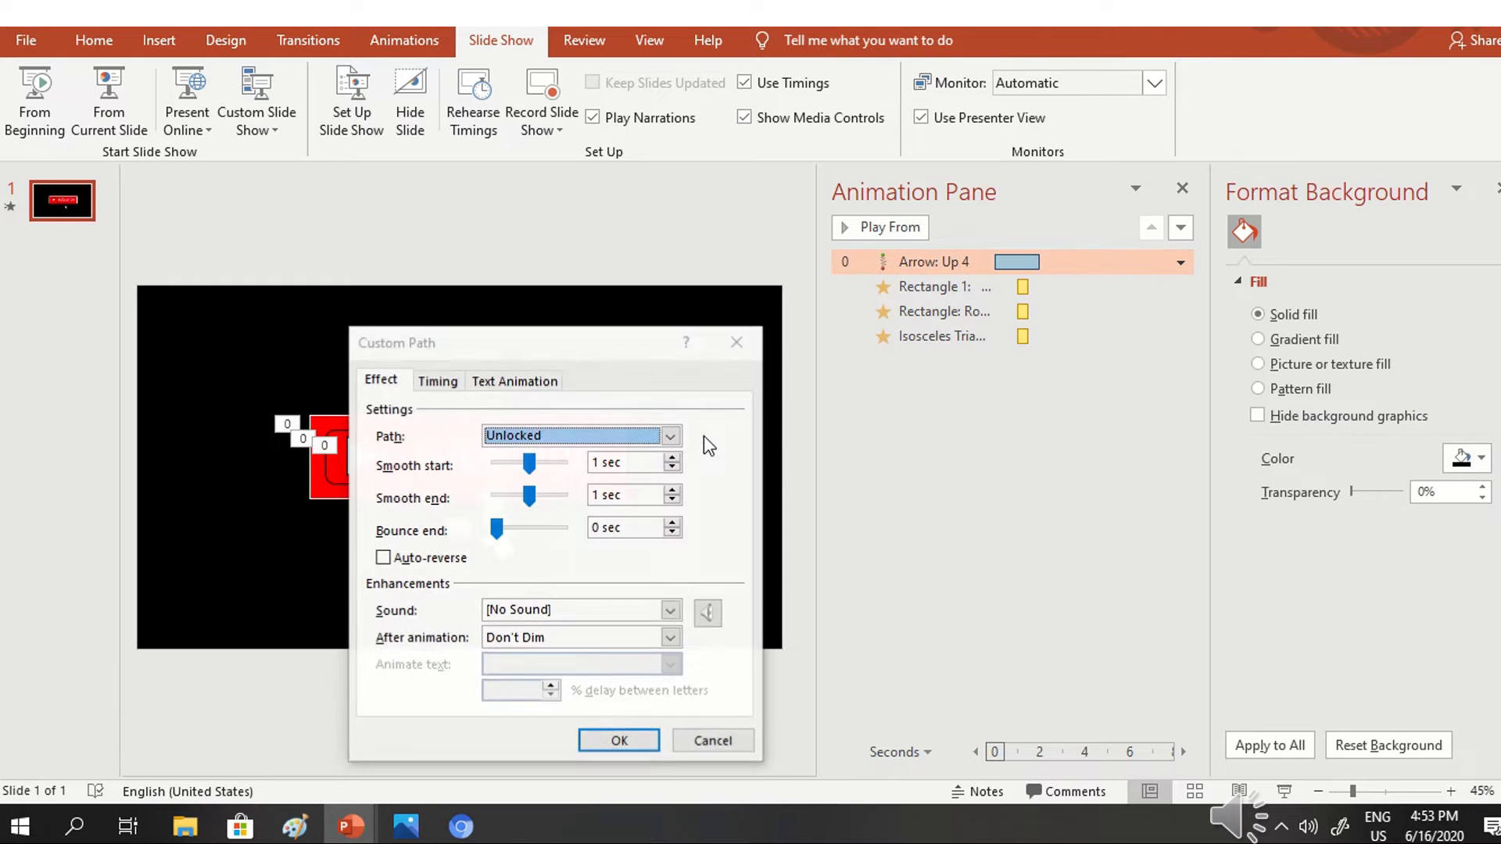
click(453, 385)
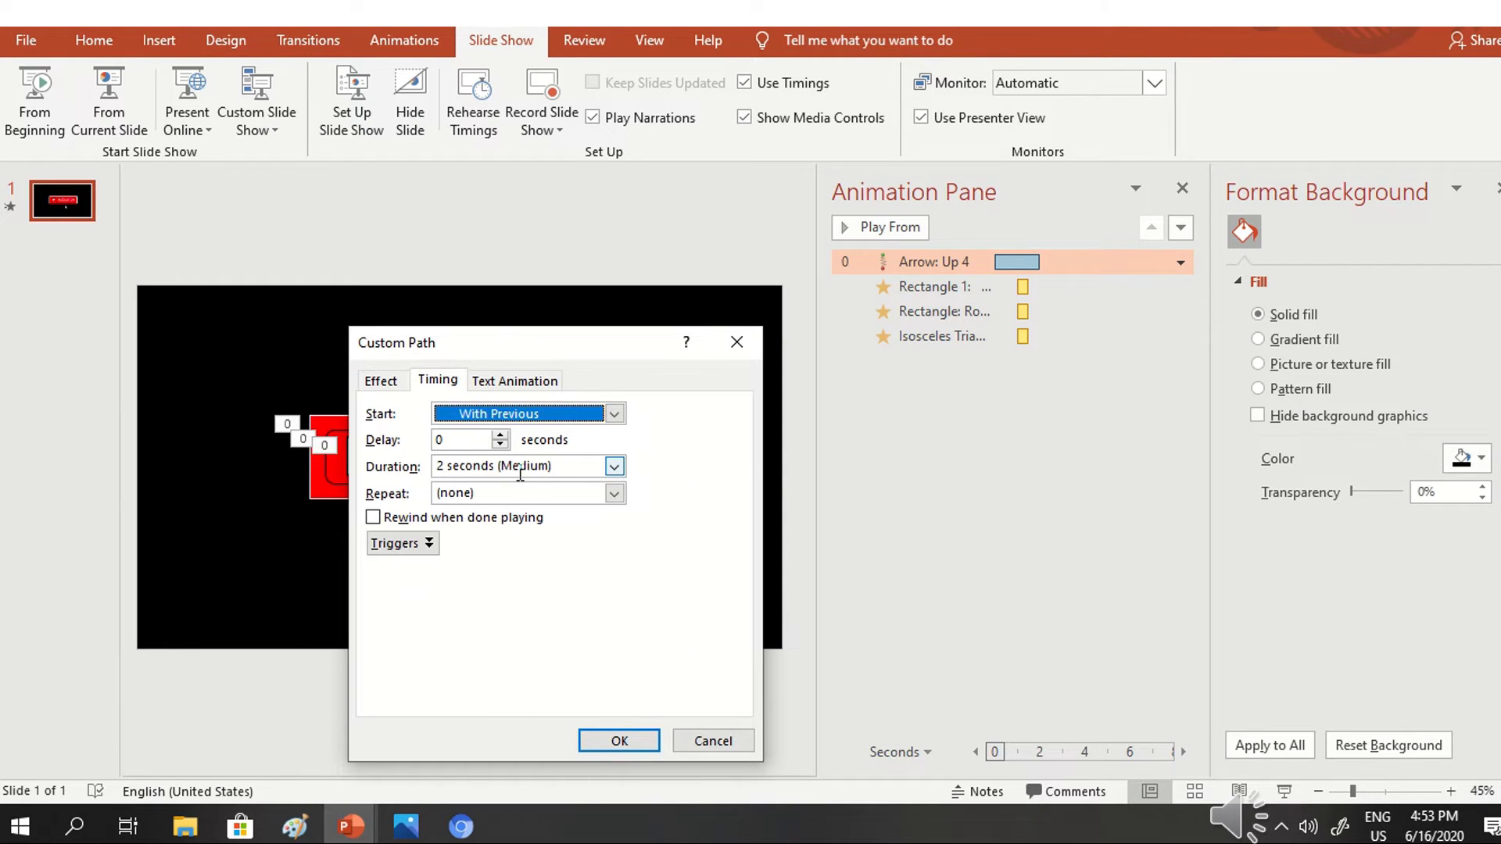
click(614, 466)
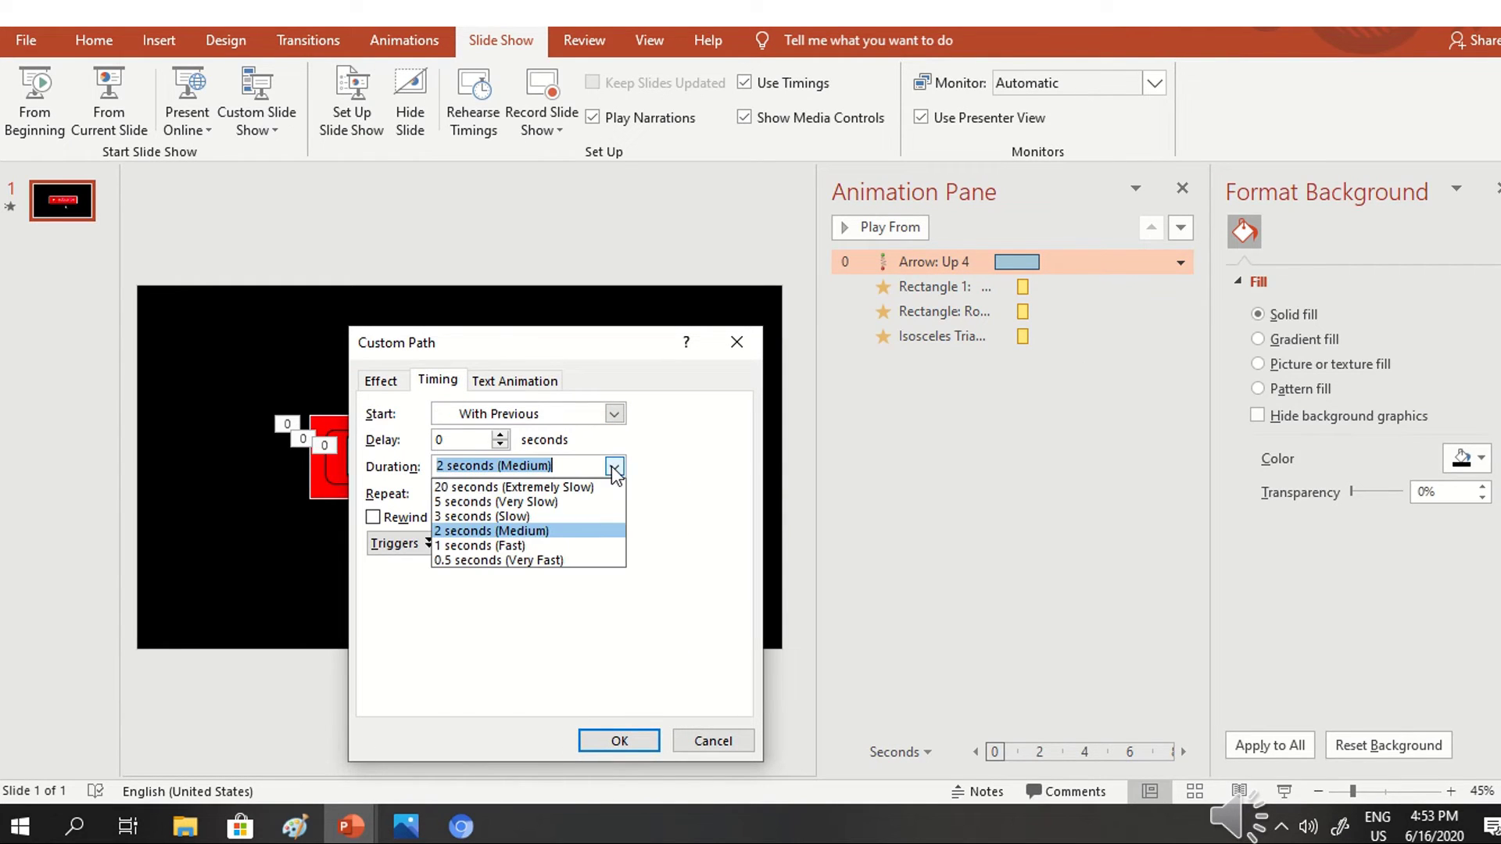
click(590, 560)
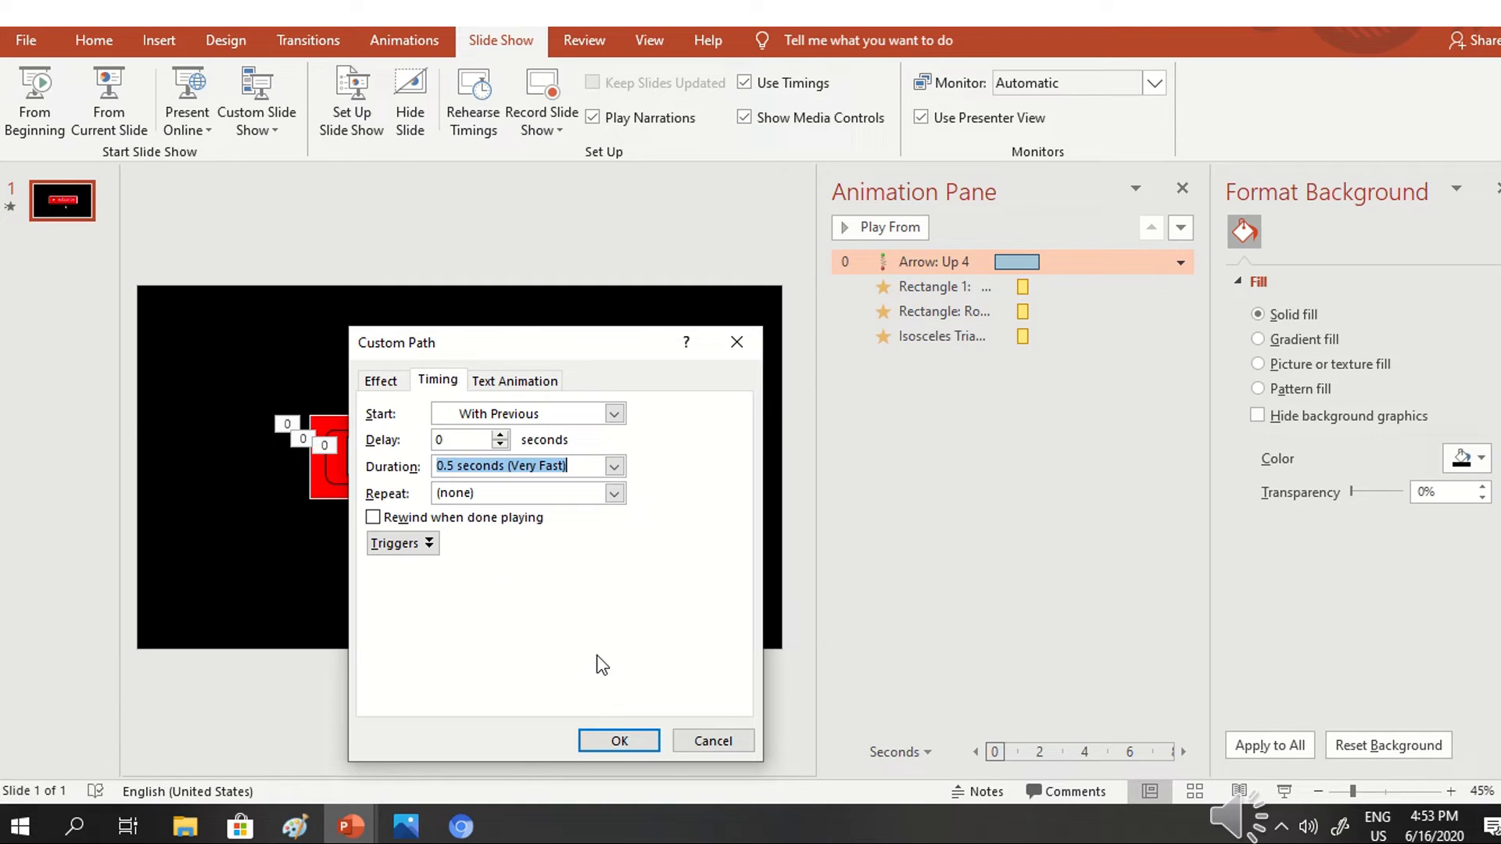
click(619, 741)
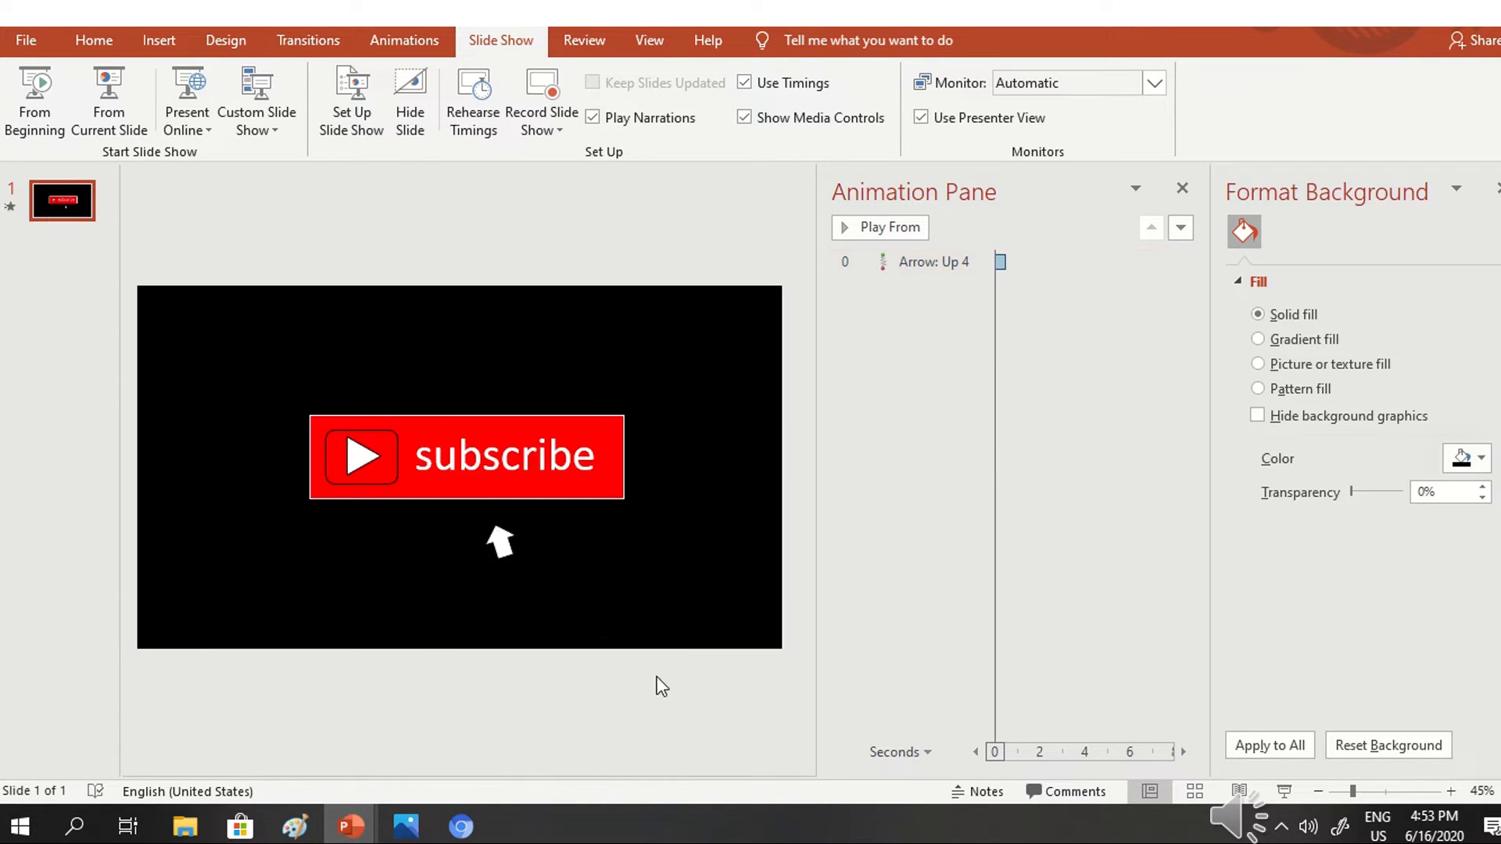
click(53, 94)
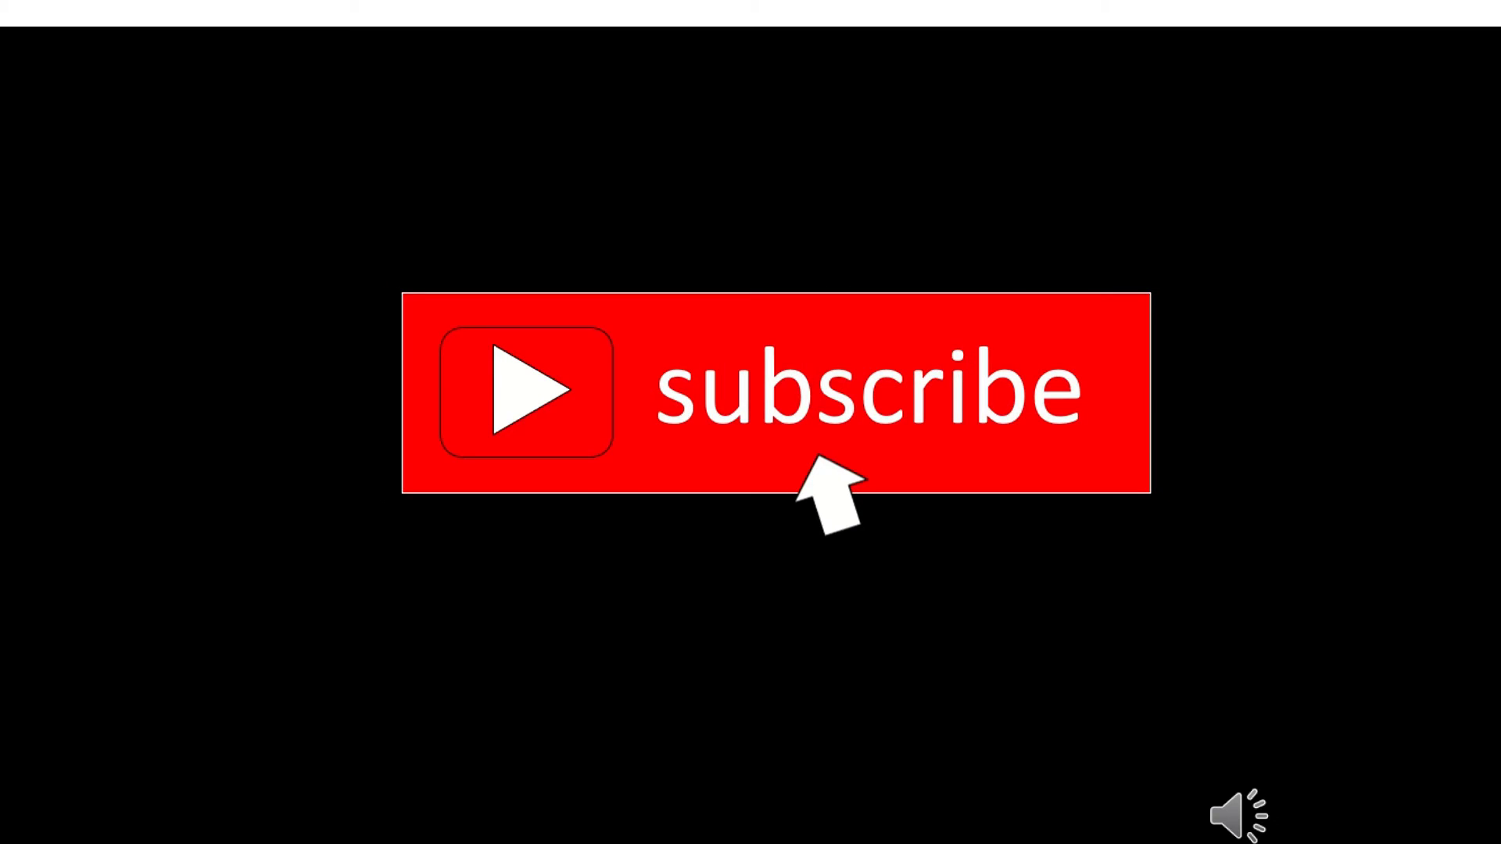
key(Escape)
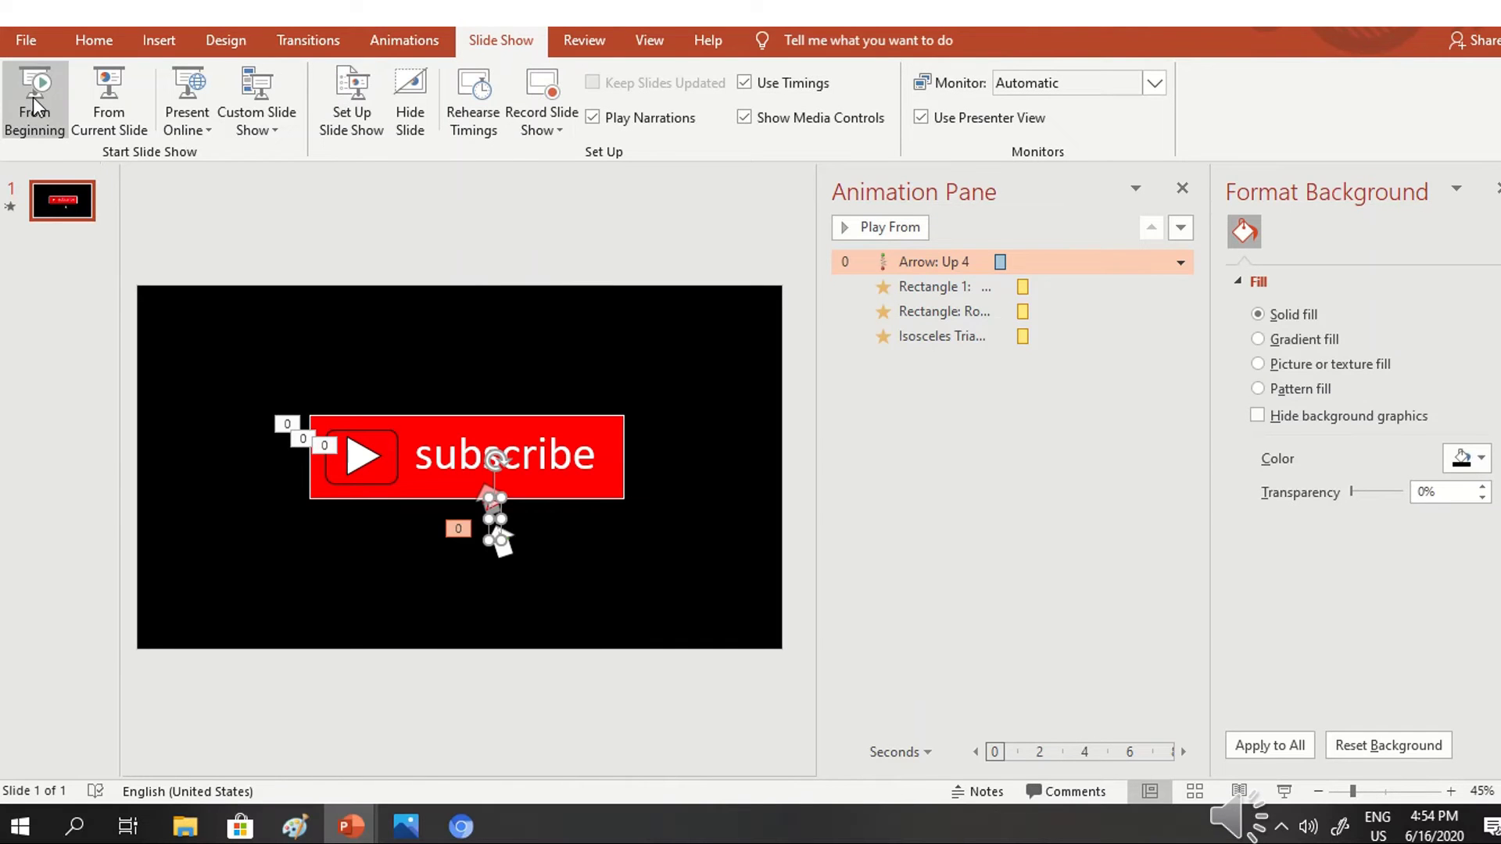
click(33, 97)
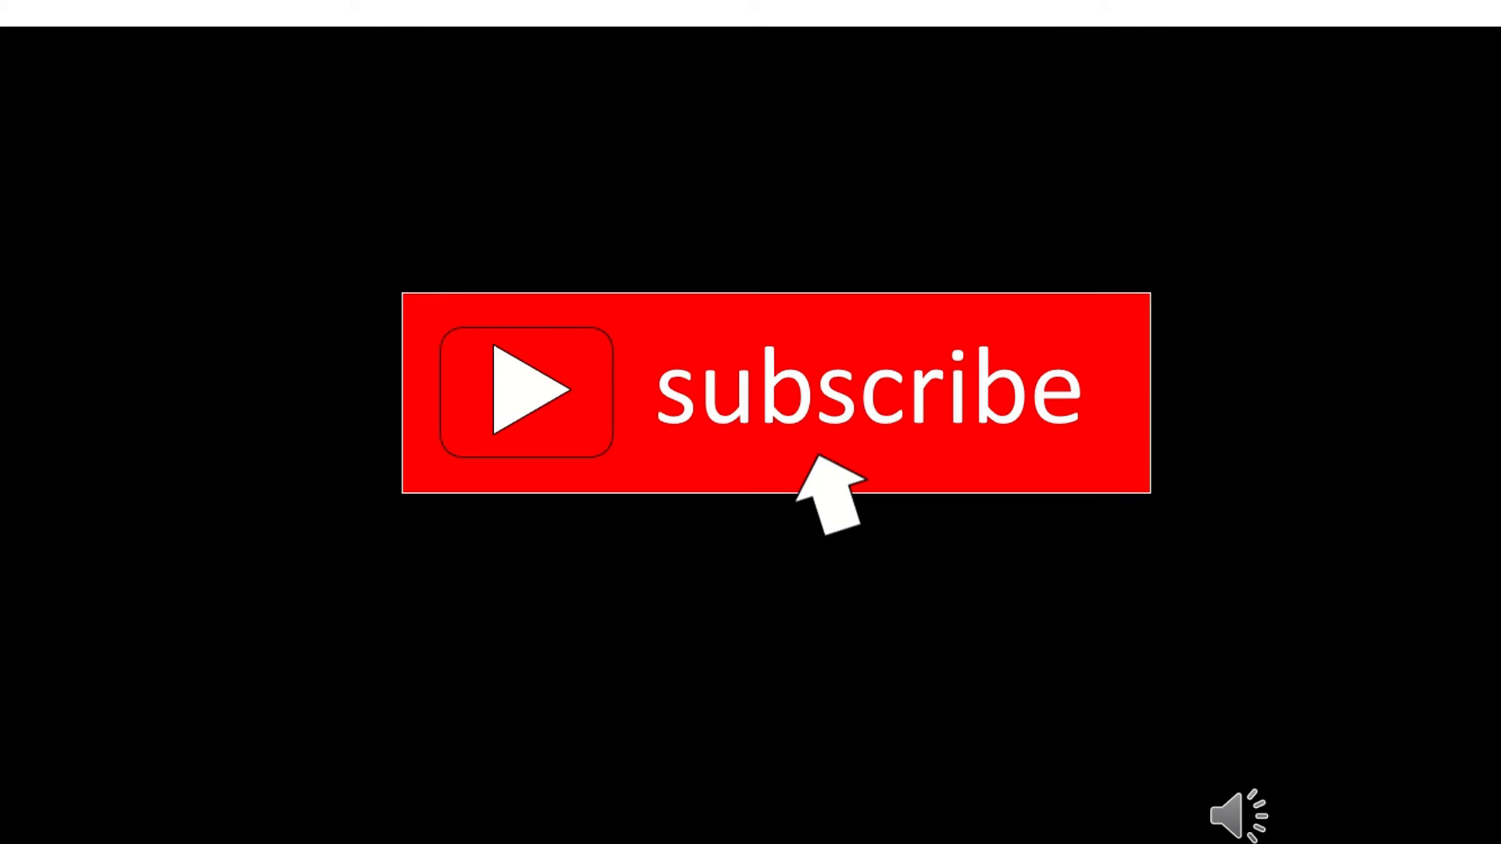
key(Escape)
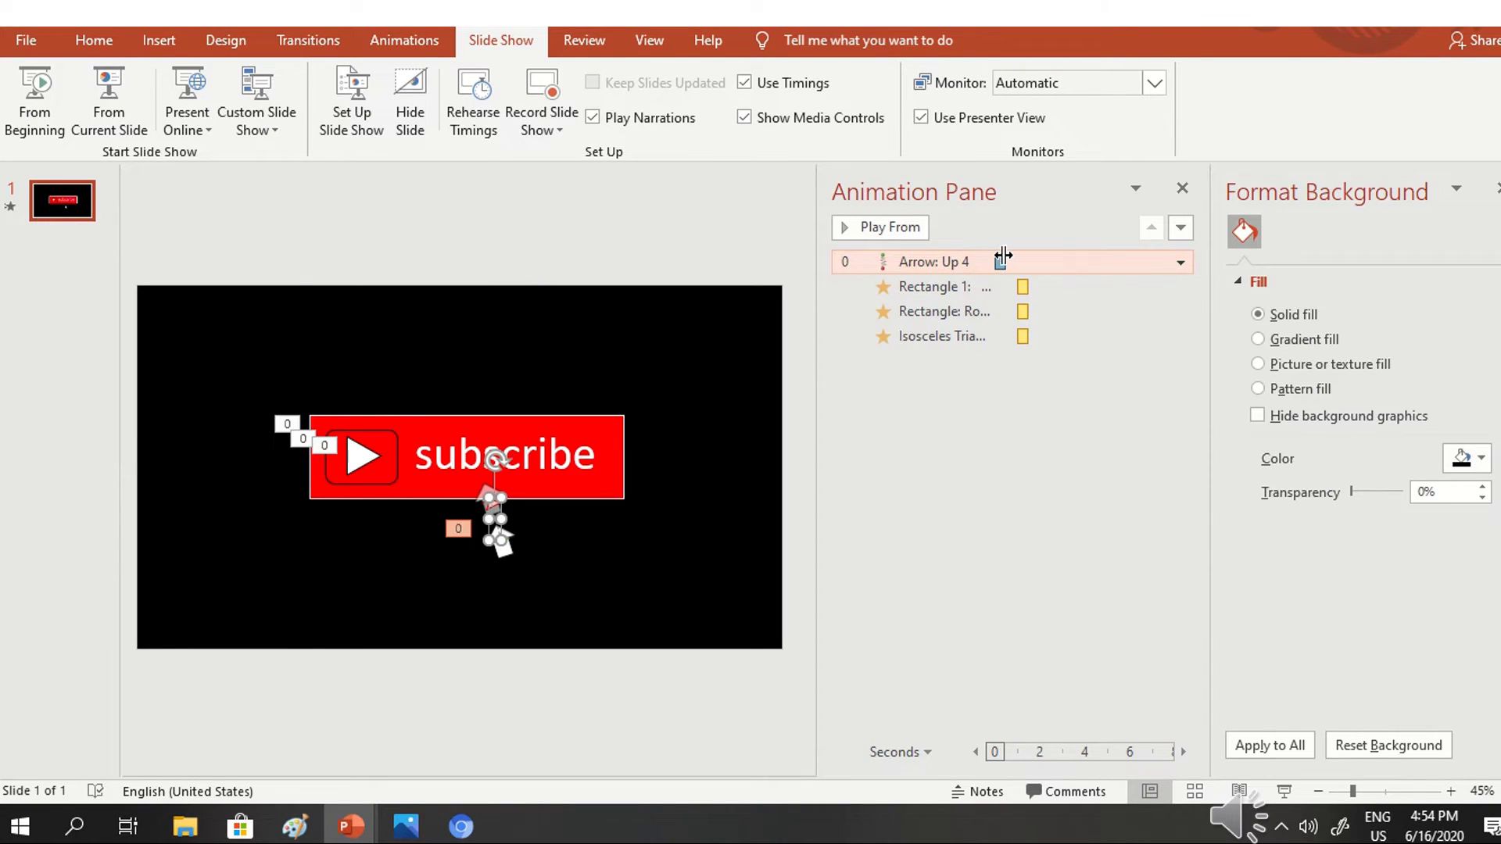
mouse_move(999, 261)
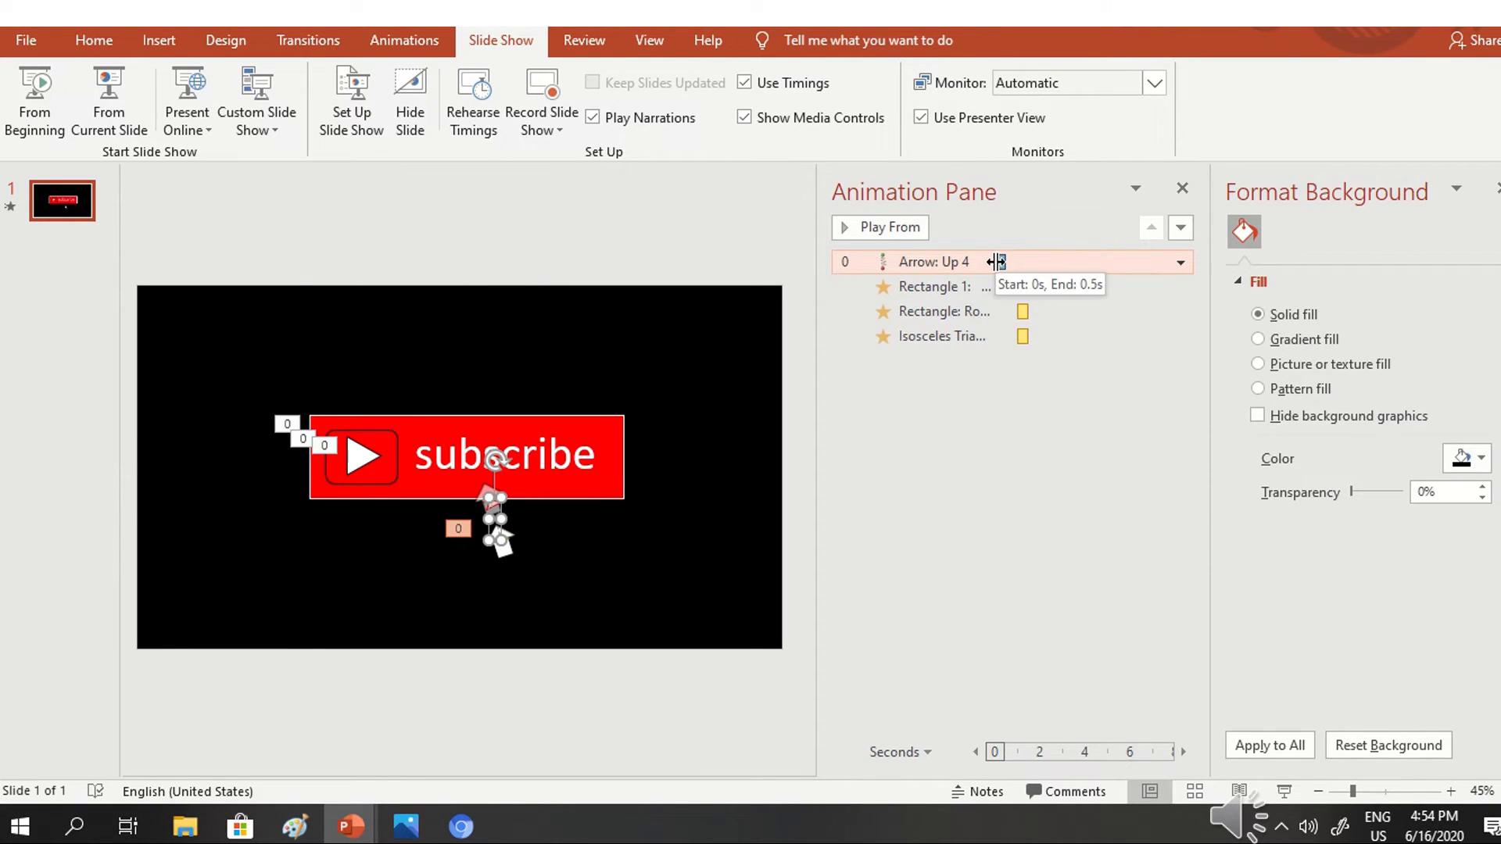
Step: Delay the arrow's motion to start at 0.2 seconds and preview the slide show
drag(997, 263, 1007, 270)
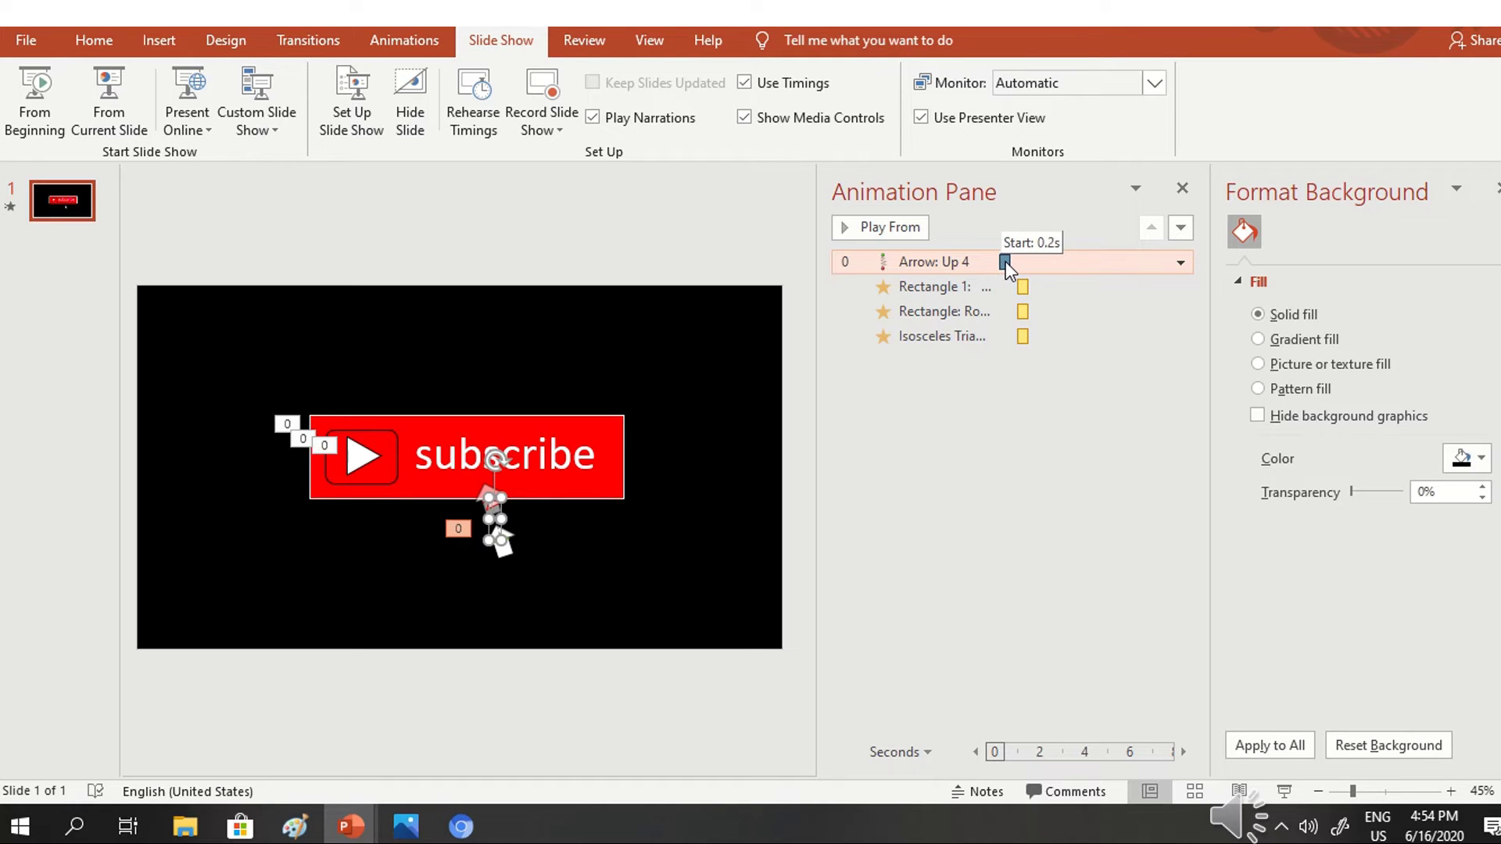
click(47, 82)
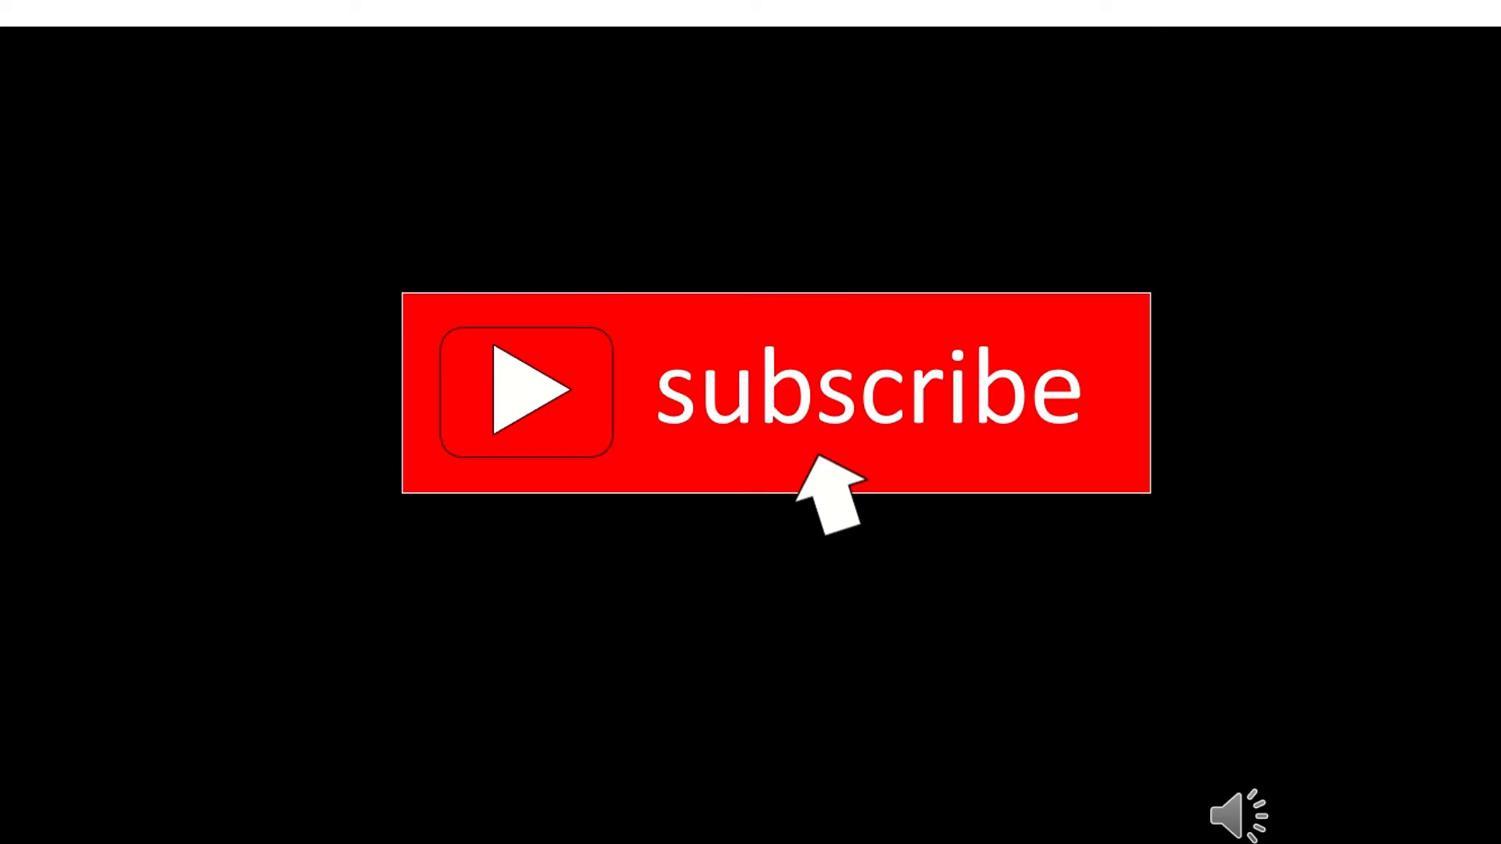
key(Escape)
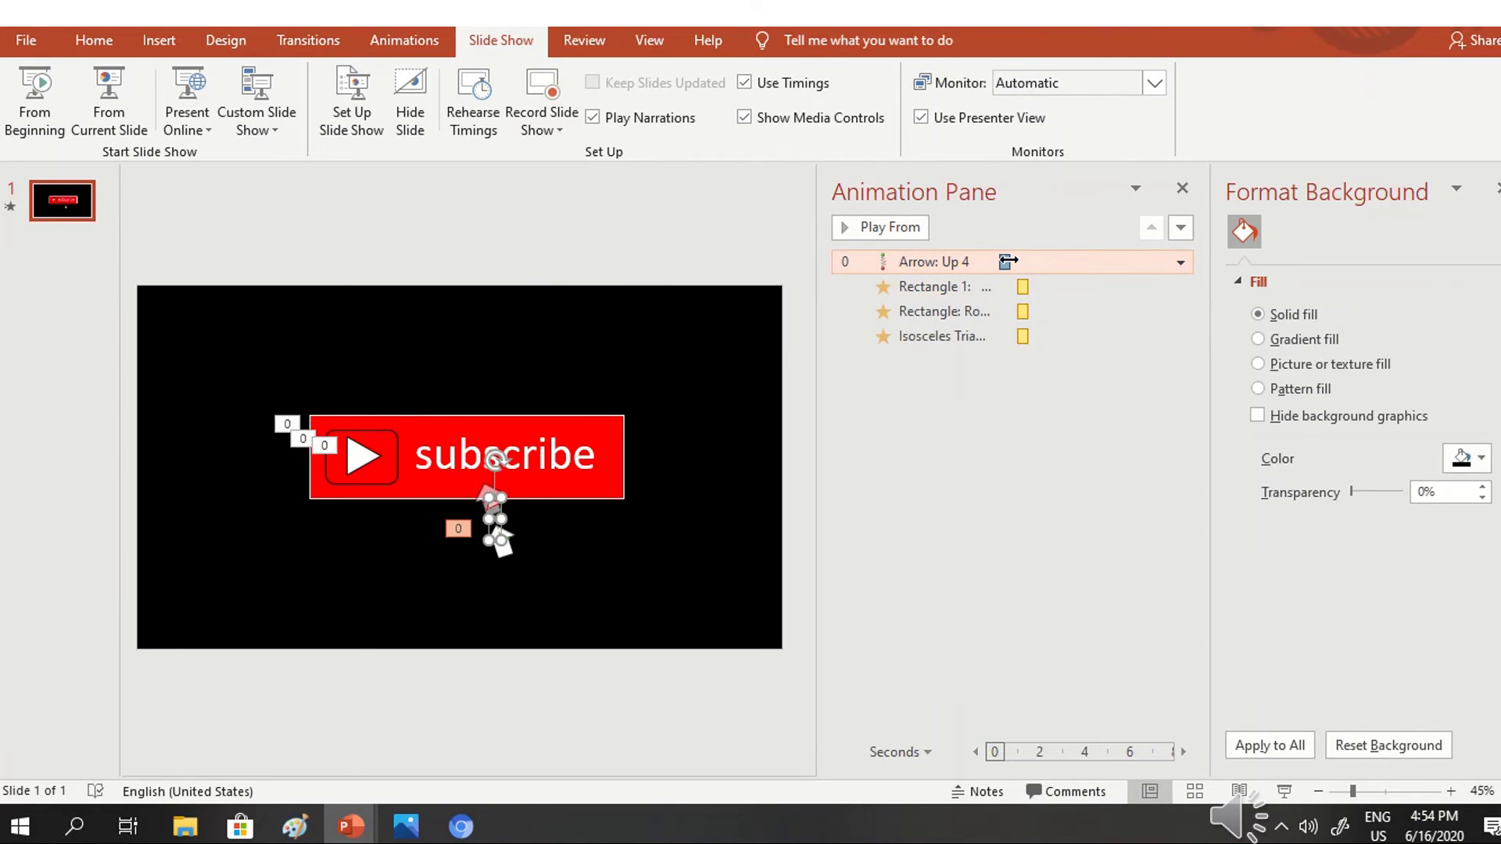
Step: Set the arrow's motion duration to 1 second (Fast) and replay the show from the beginning
right_click(1009, 260)
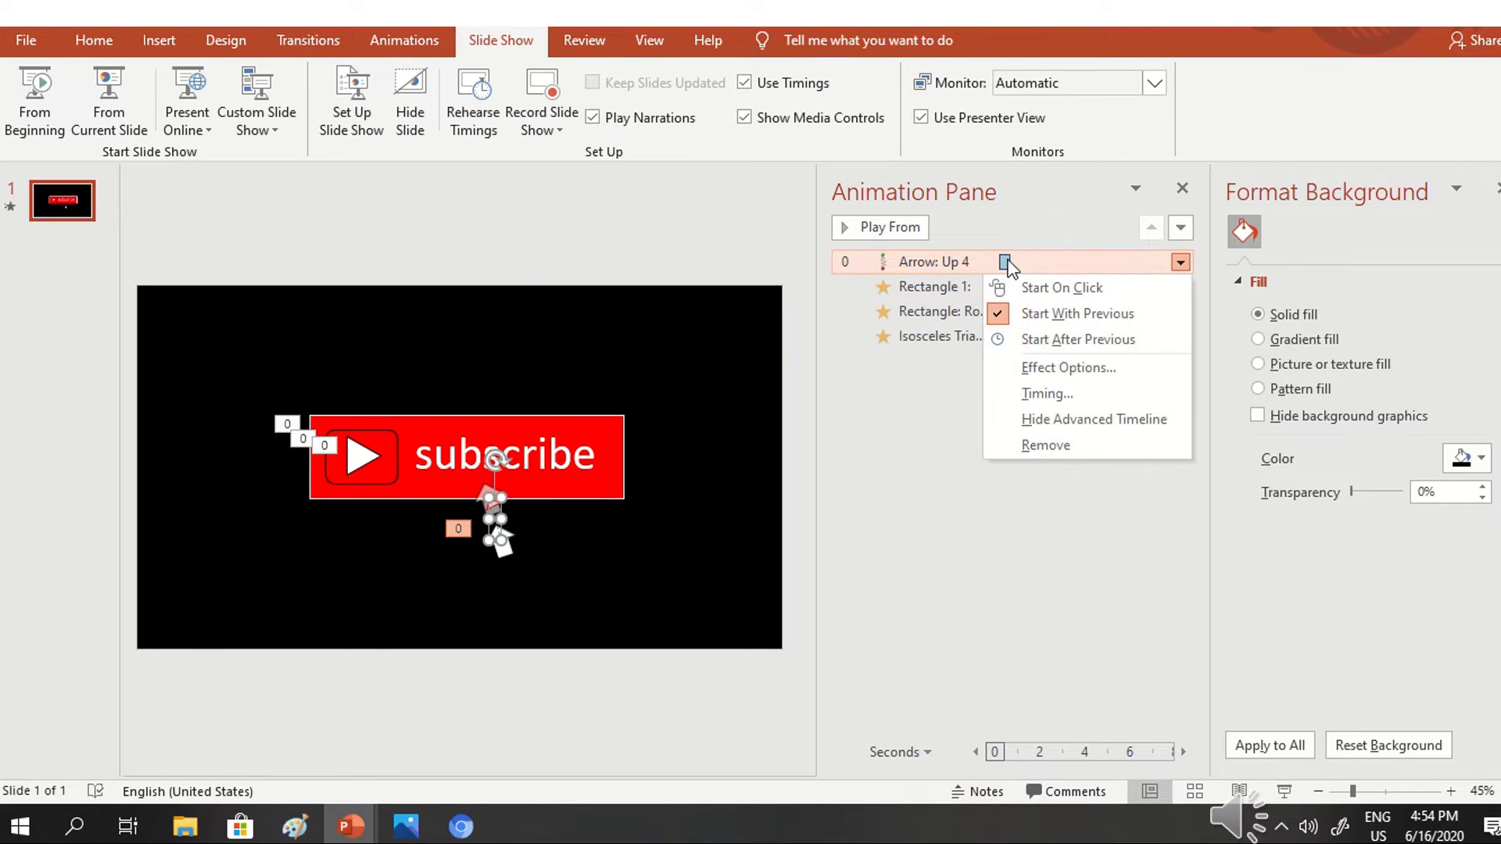
click(1047, 365)
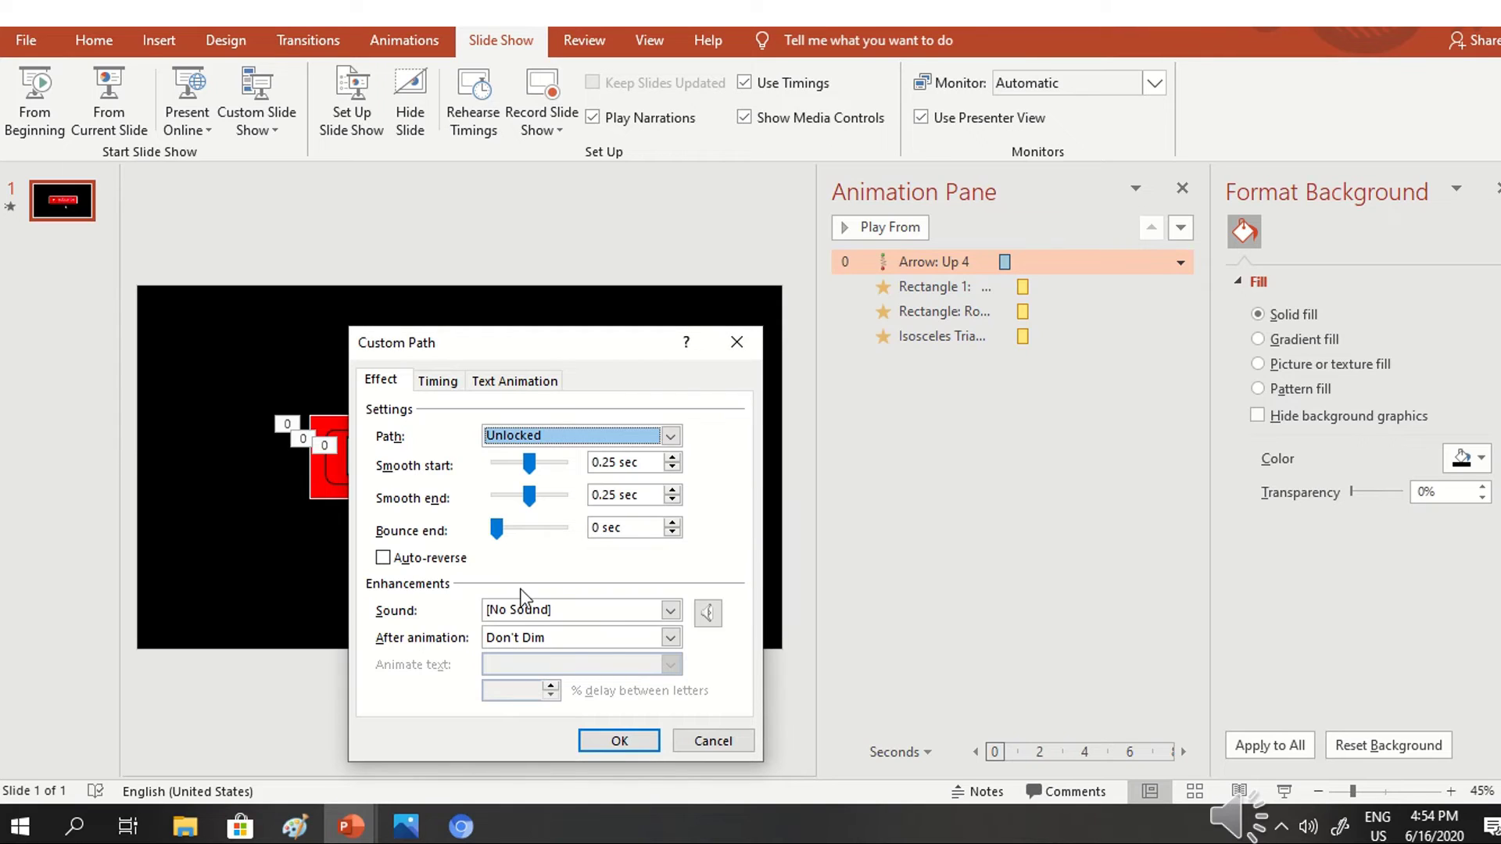
click(448, 386)
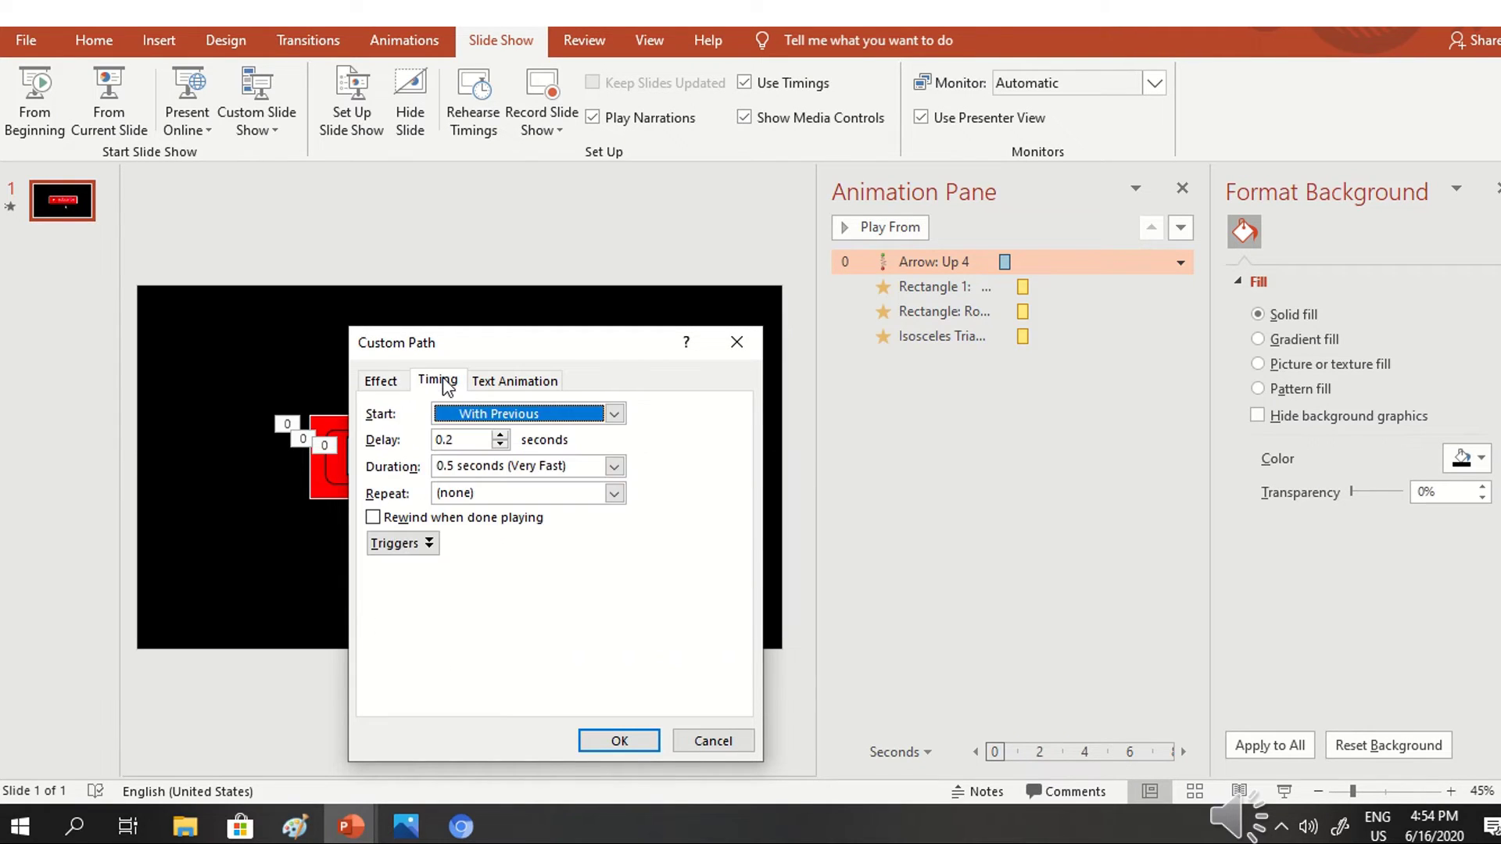
click(615, 468)
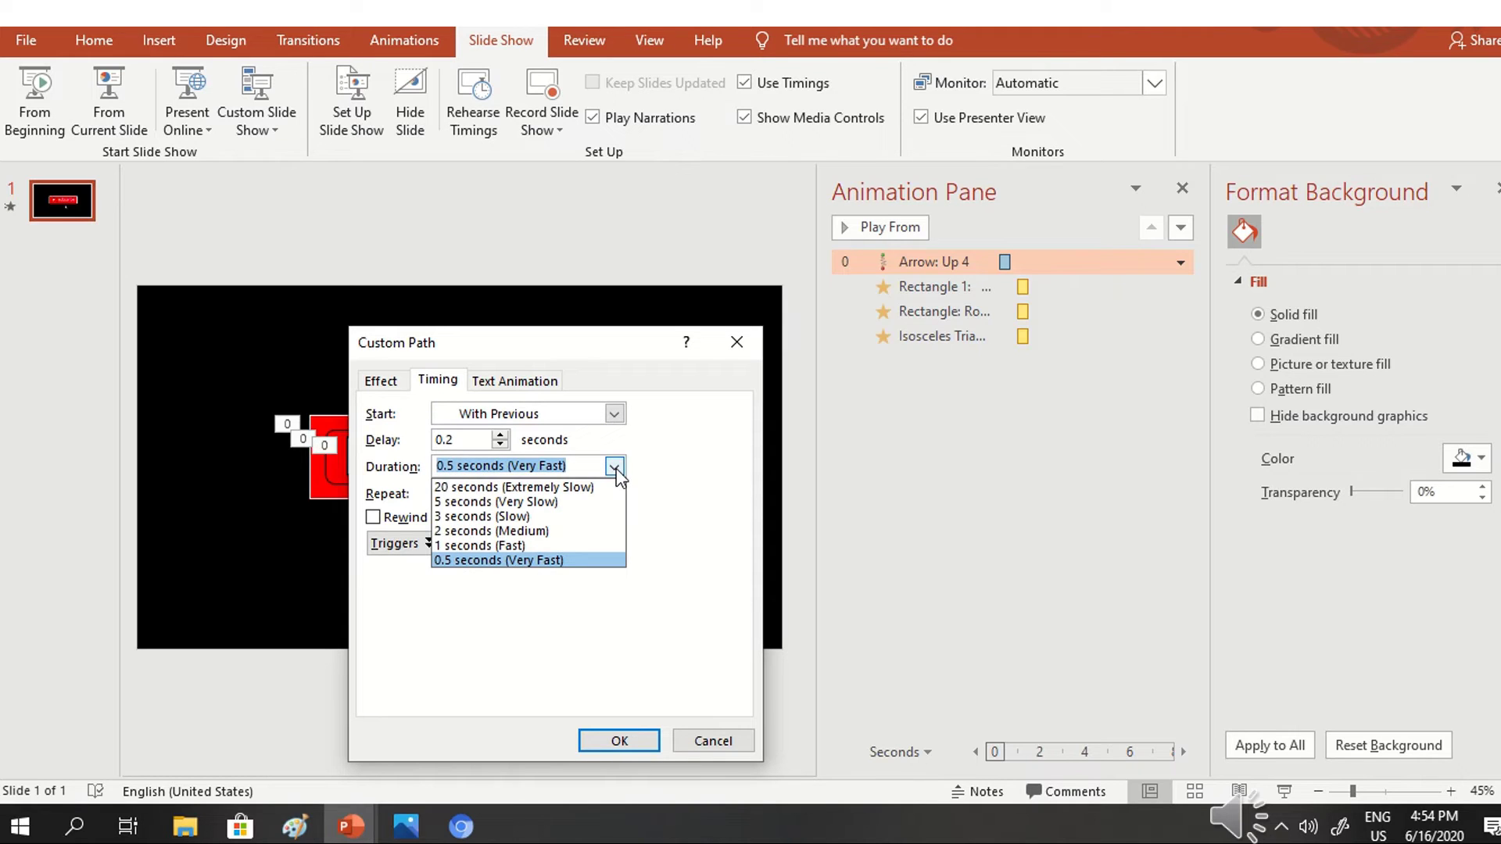
click(542, 545)
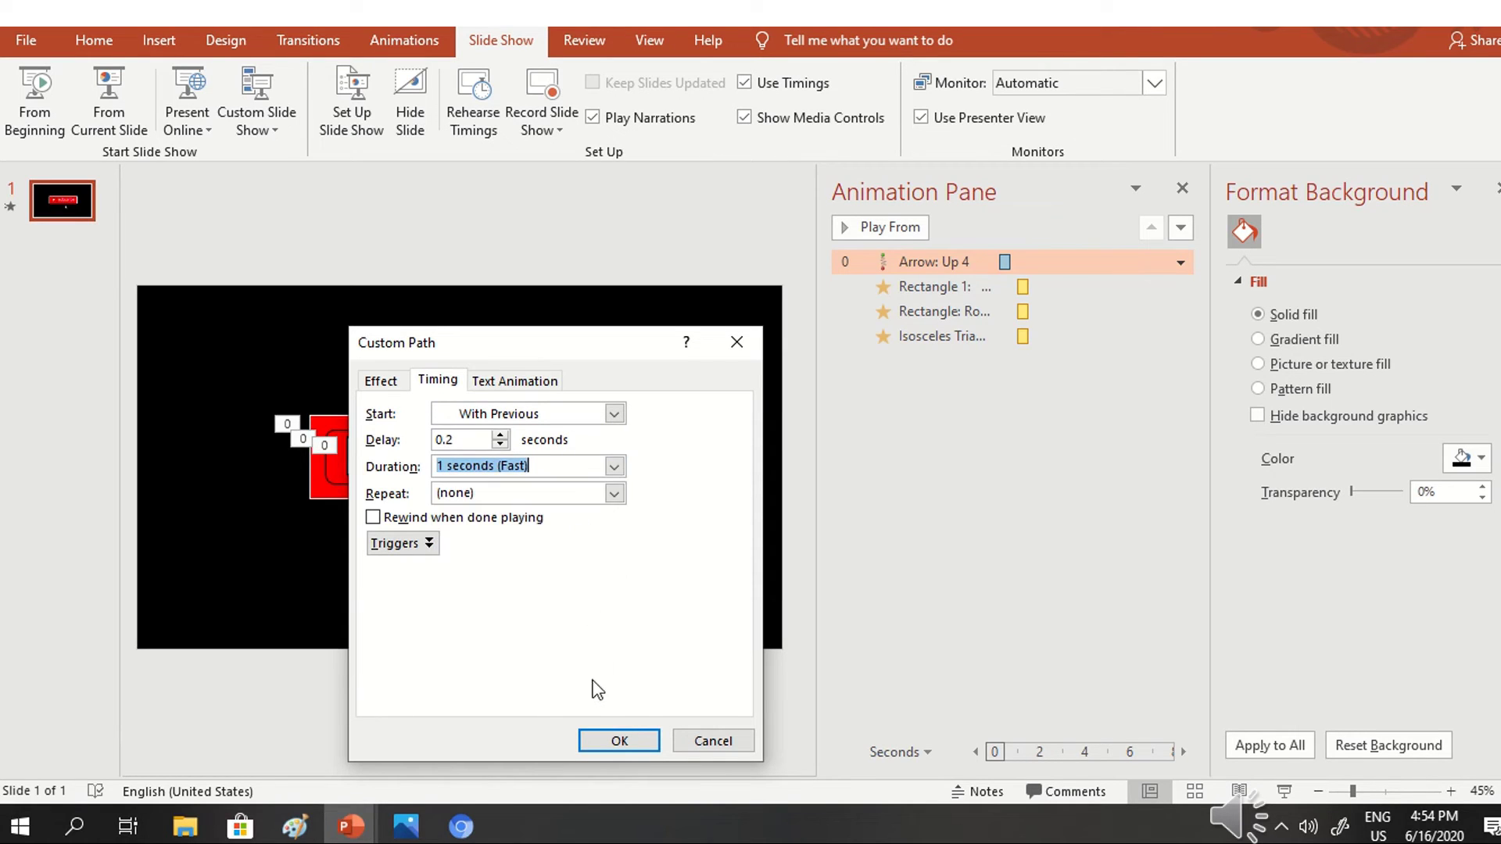
click(617, 740)
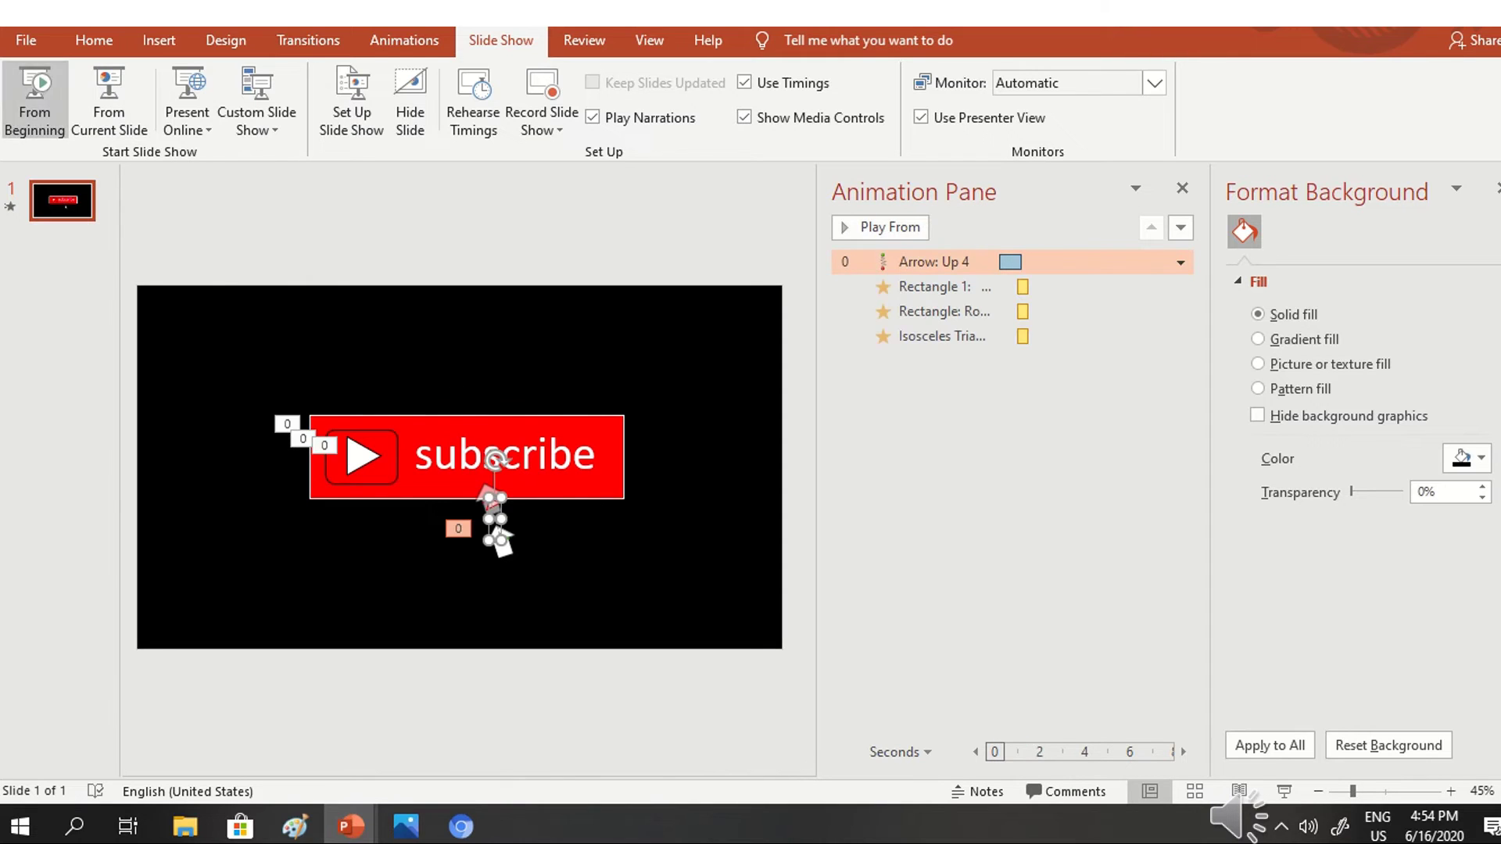
click(34, 100)
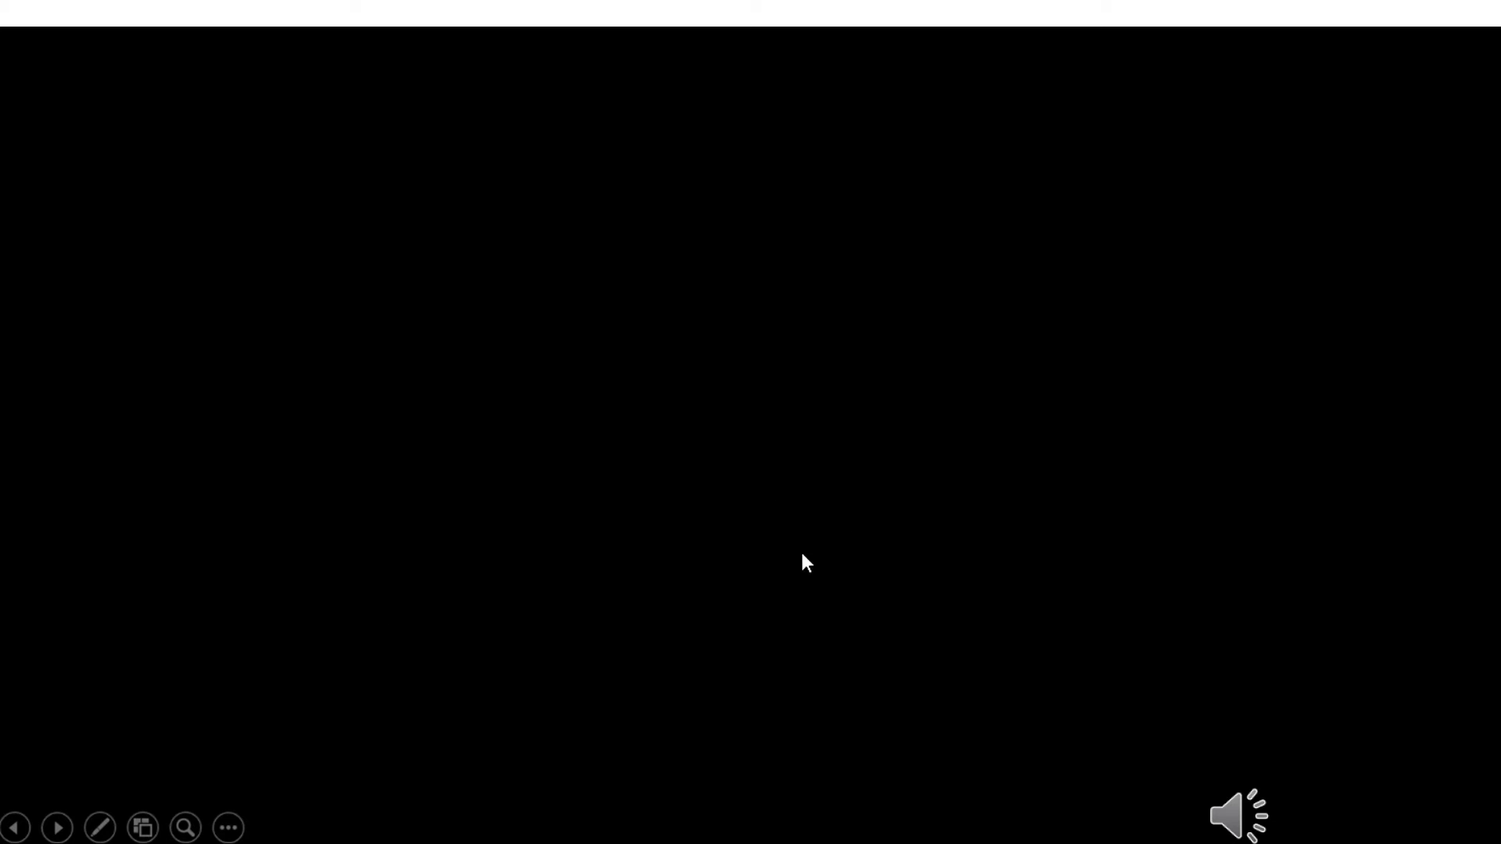
Step: Dismiss the black end-of-show screen to get back to the subscribe slide
click(472, 563)
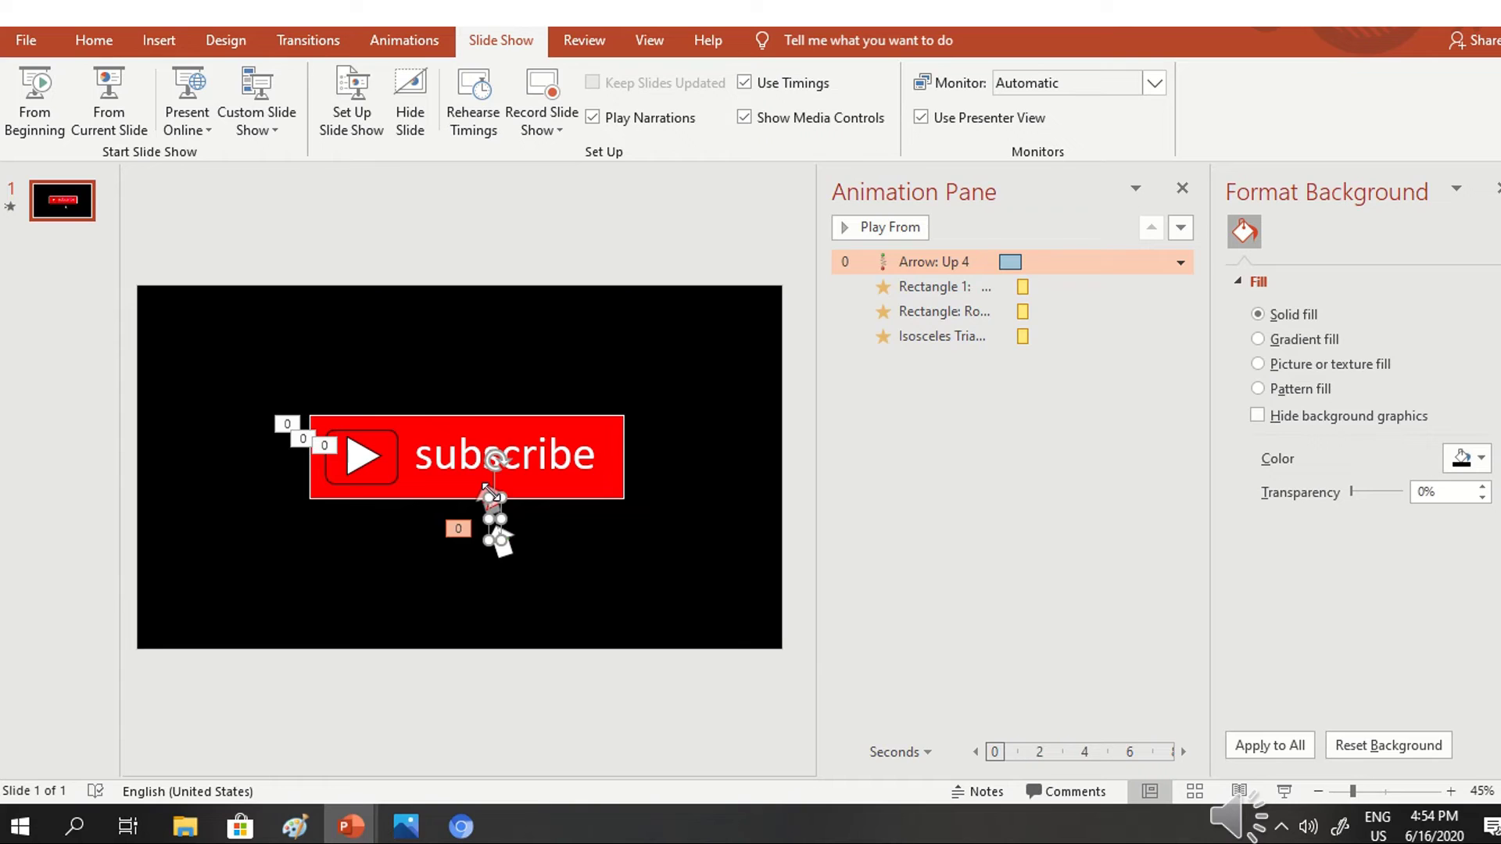
Step: Give the Arrow: Up 4 motion the Click sound, then run the slide show to check it
right_click(963, 262)
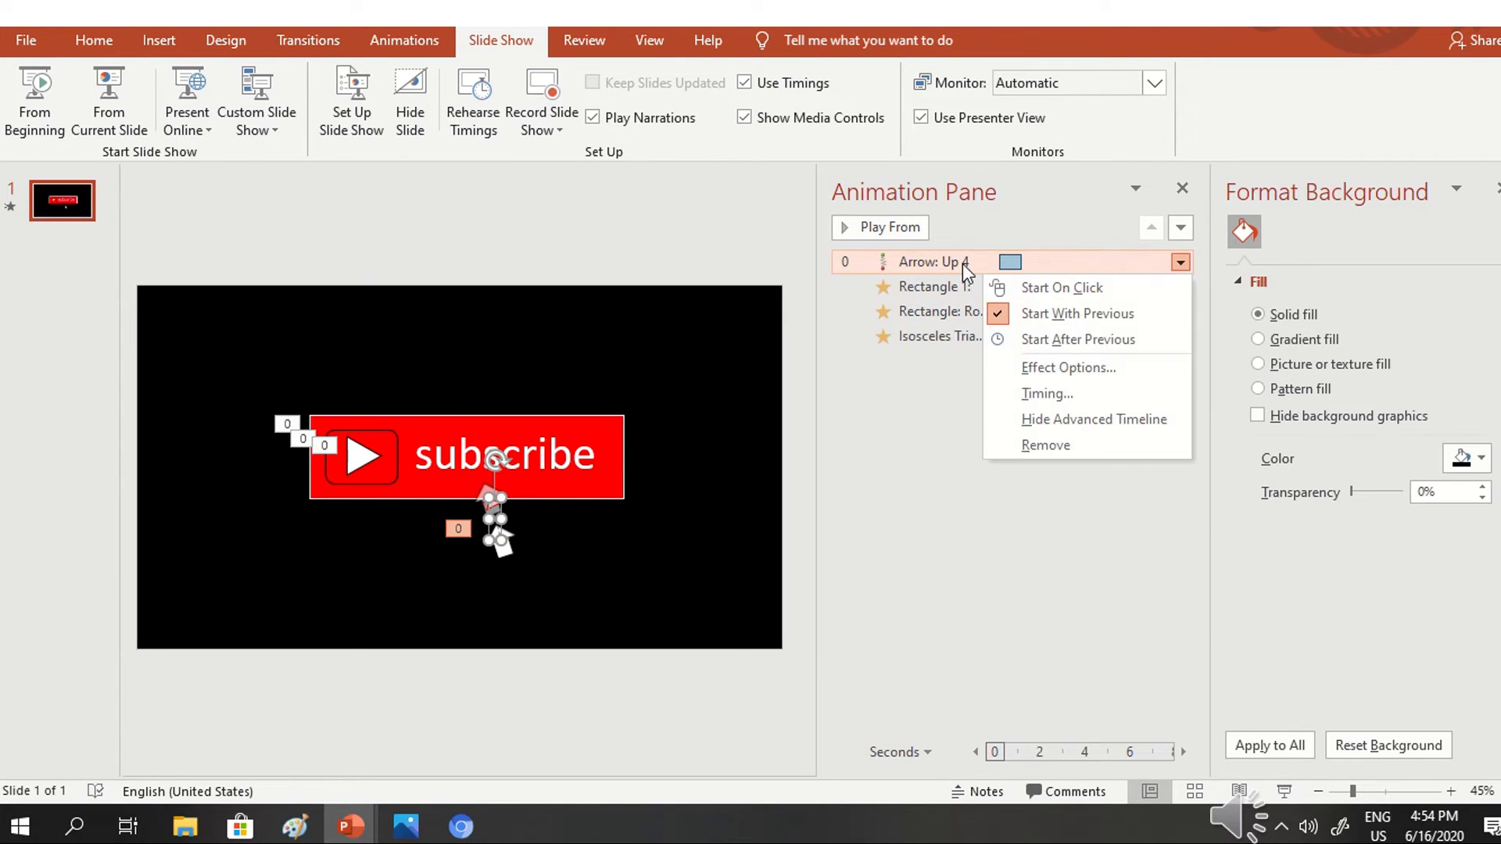
click(1032, 365)
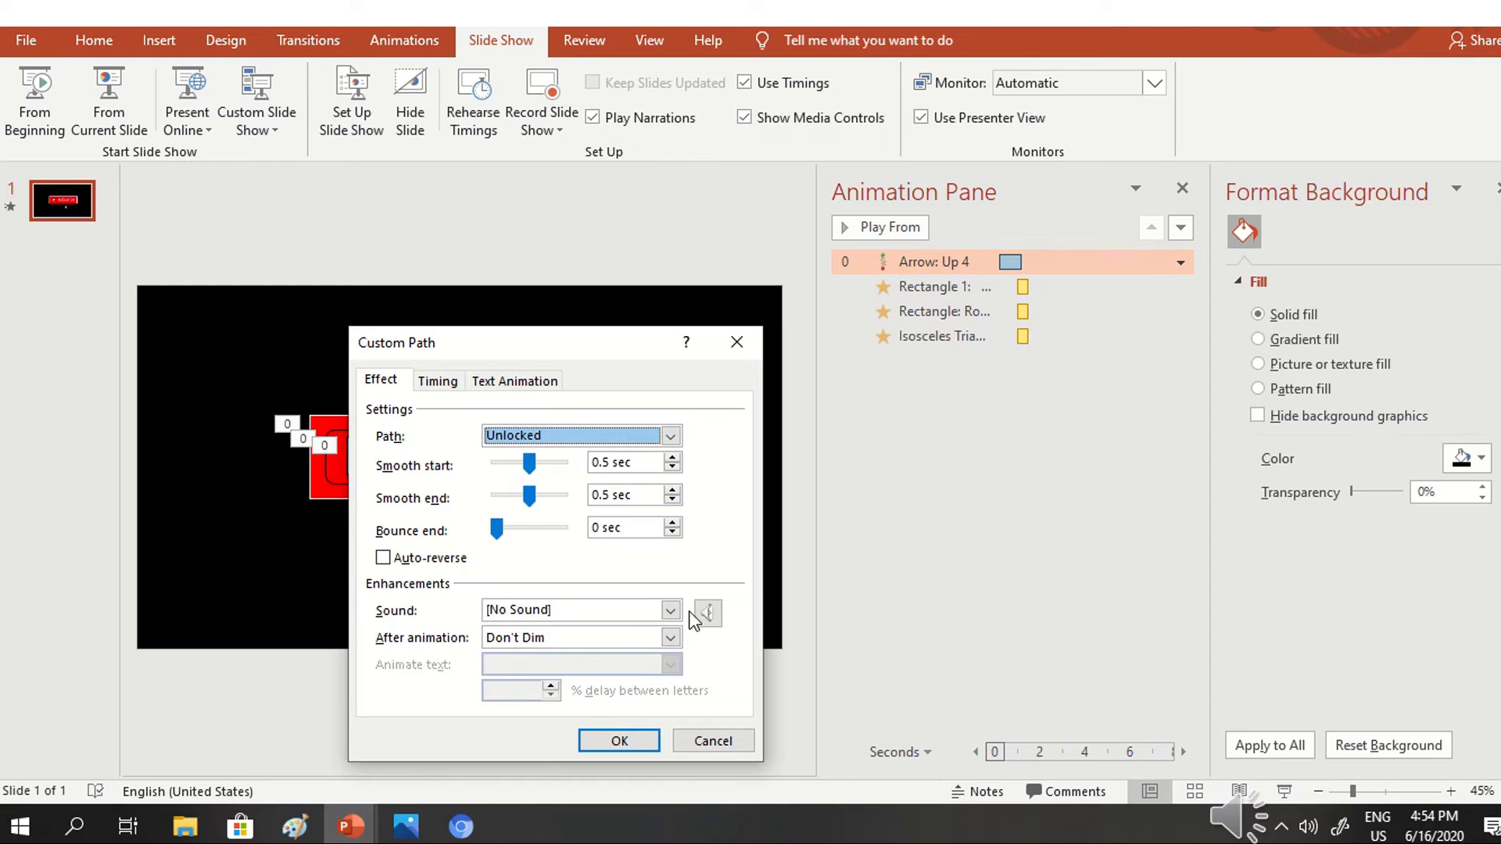
click(674, 609)
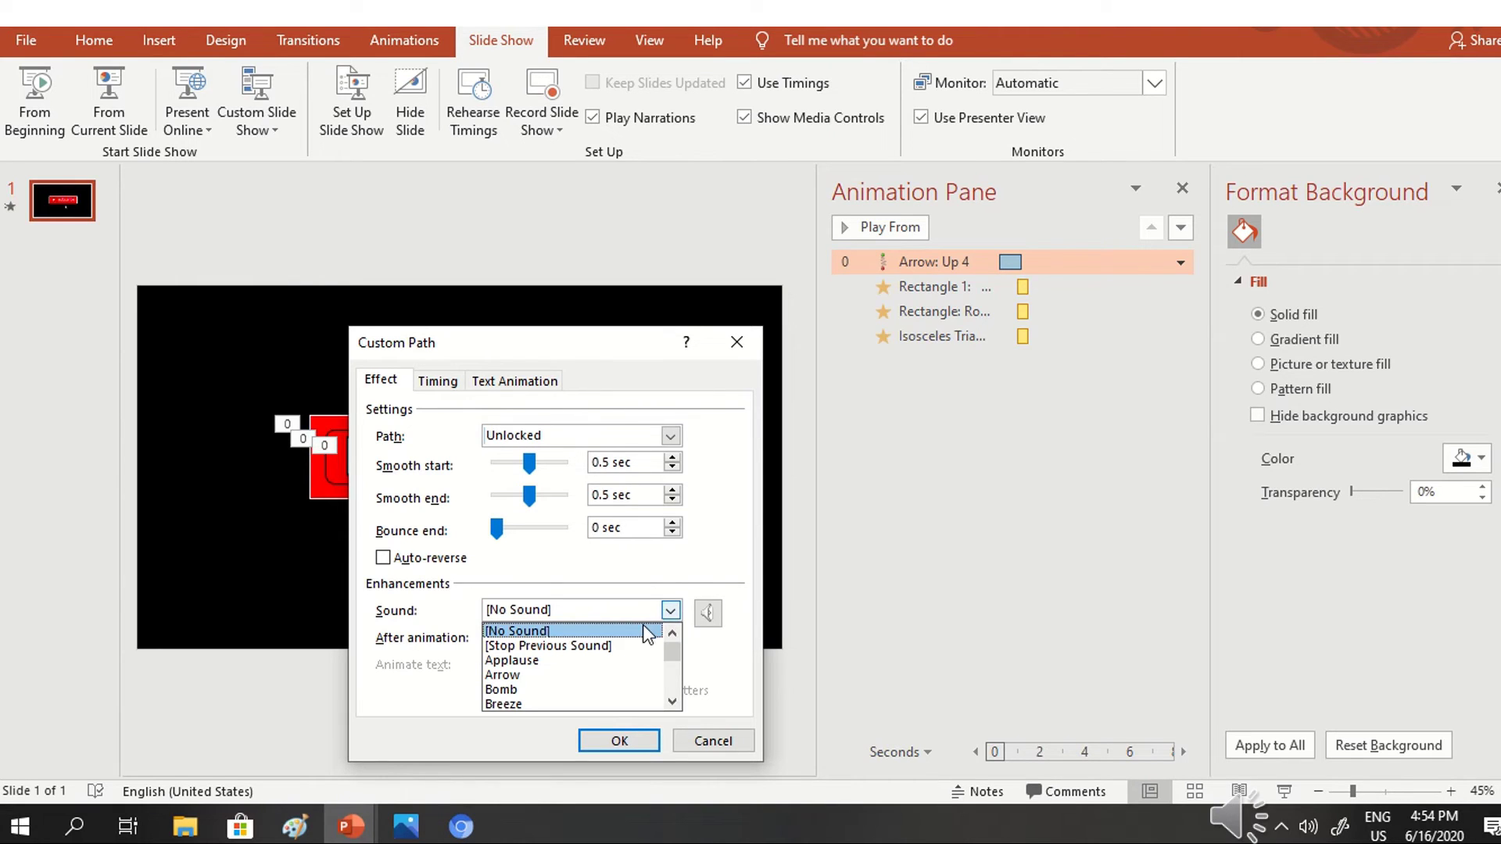
drag(676, 664, 668, 706)
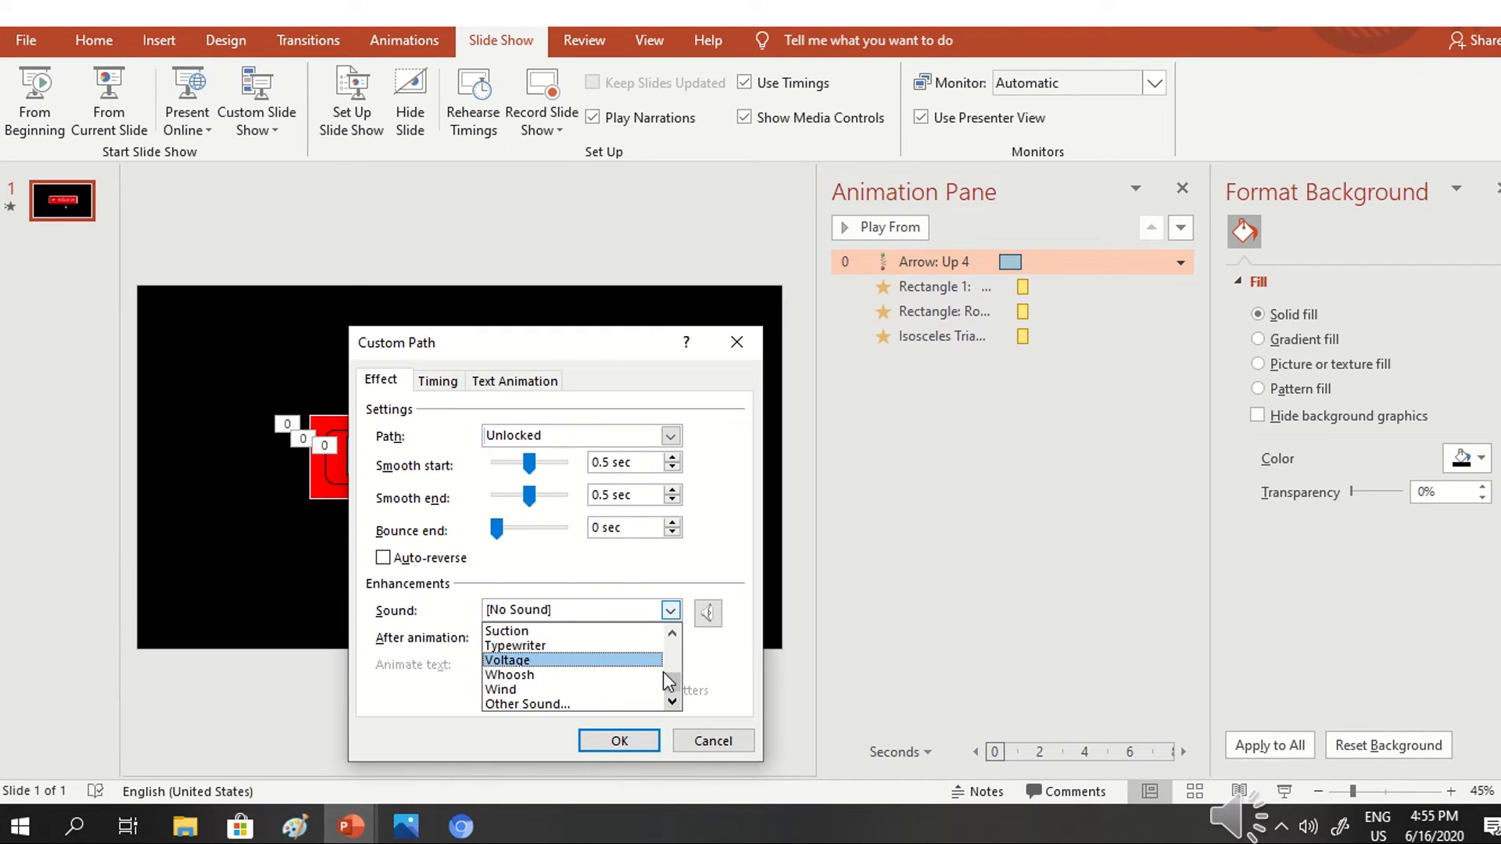
mouse_move(672, 682)
mouse_down()
mouse_move(687, 627)
mouse_move(670, 668)
mouse_up()
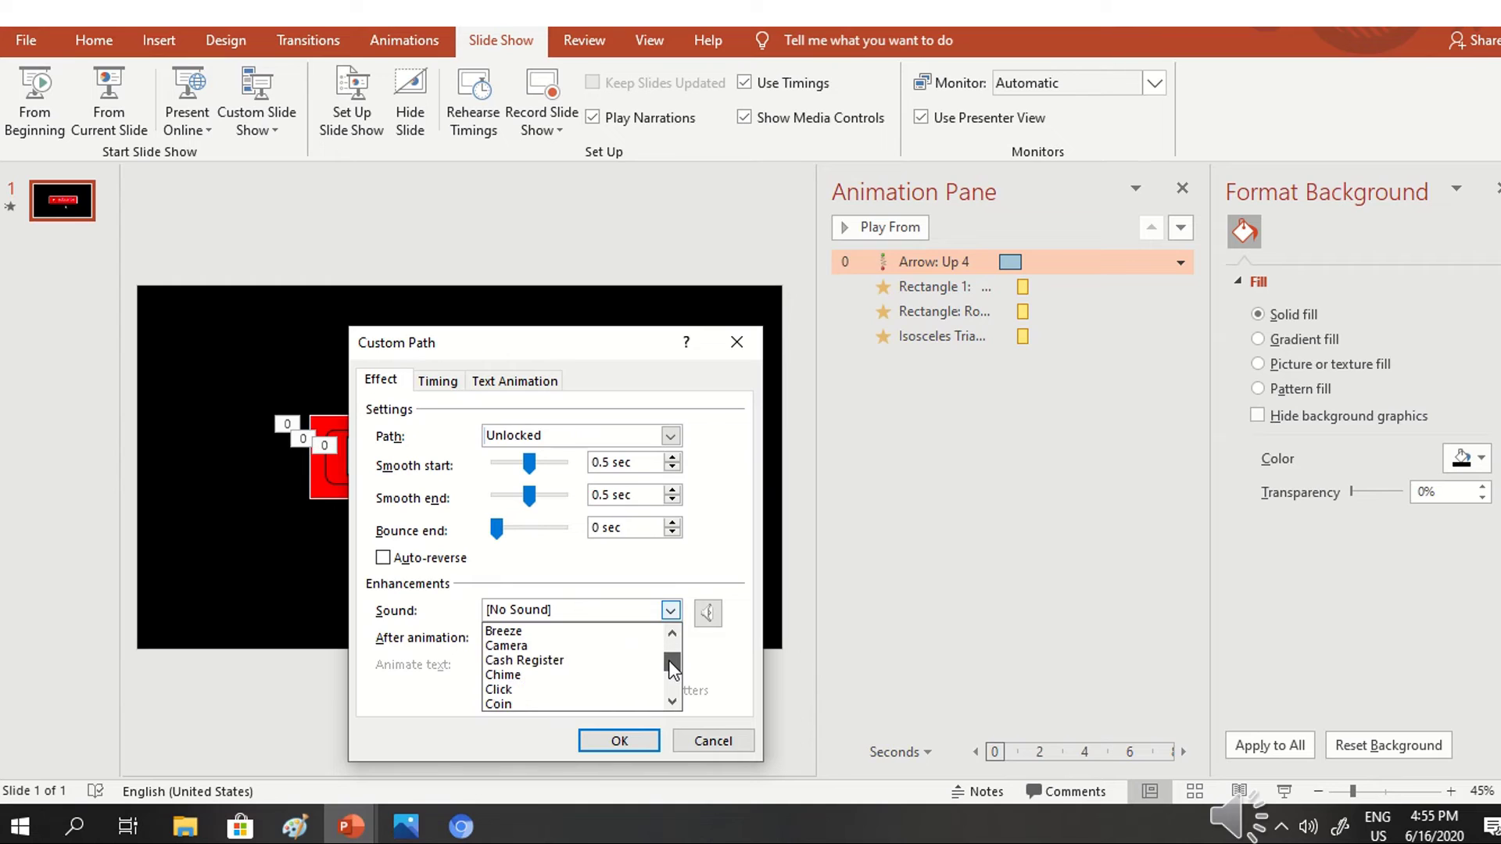
click(570, 681)
click(616, 741)
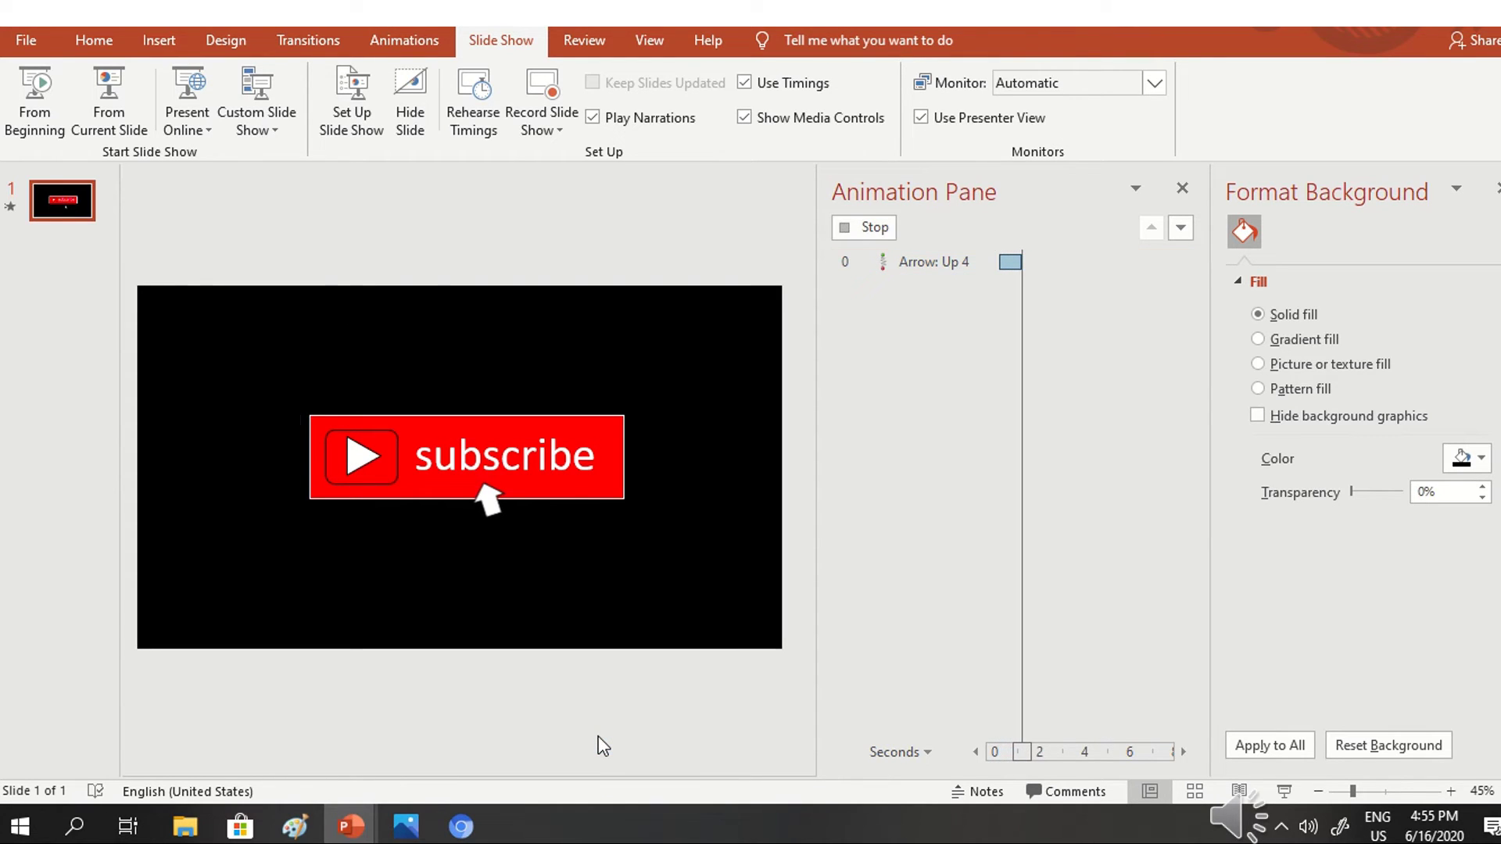
click(32, 87)
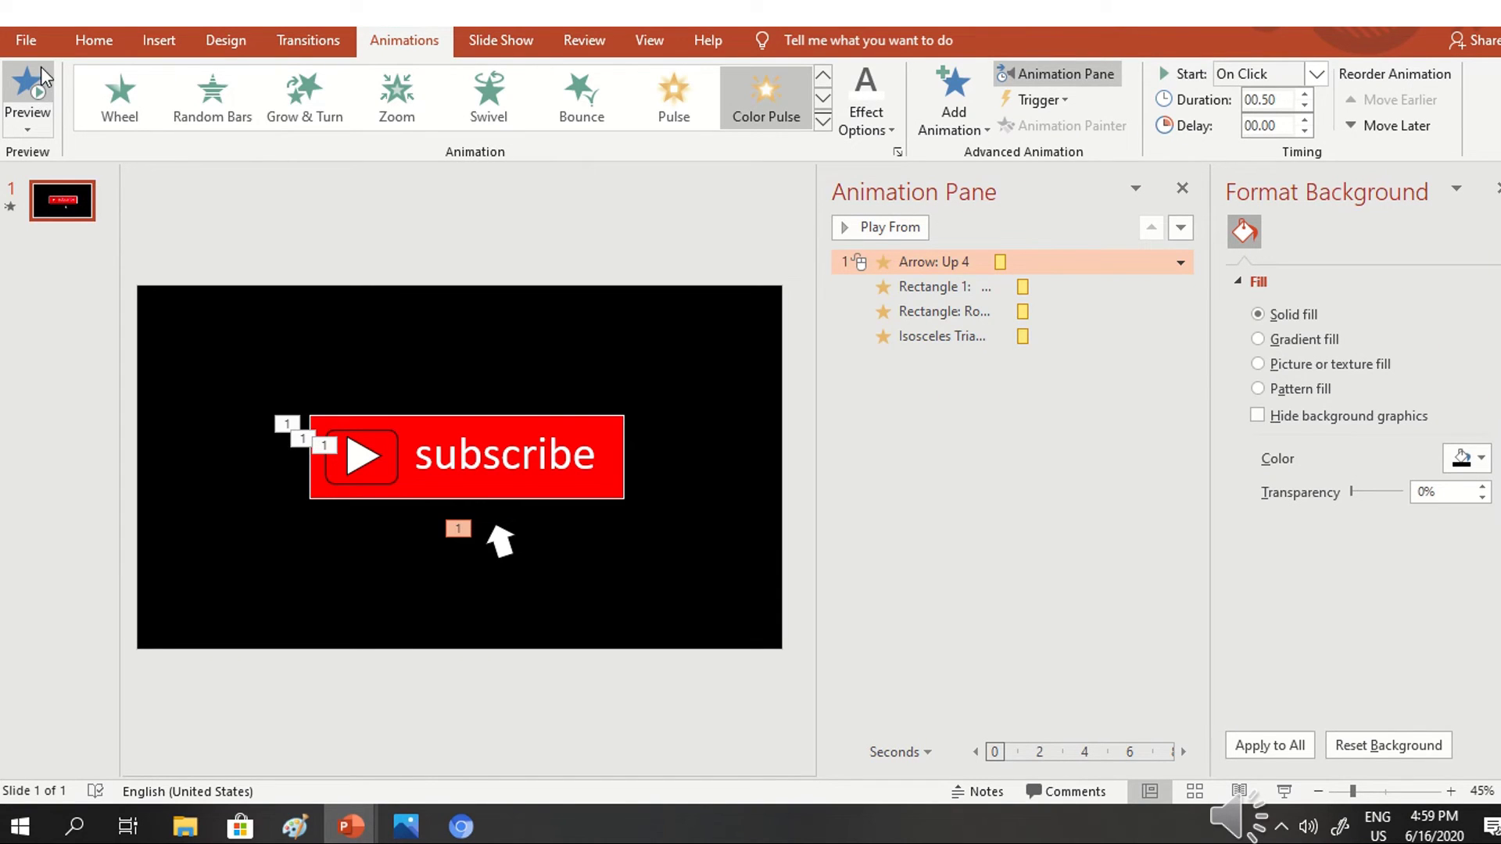
Step: Run the slide show from the beginning to test the animations
click(493, 40)
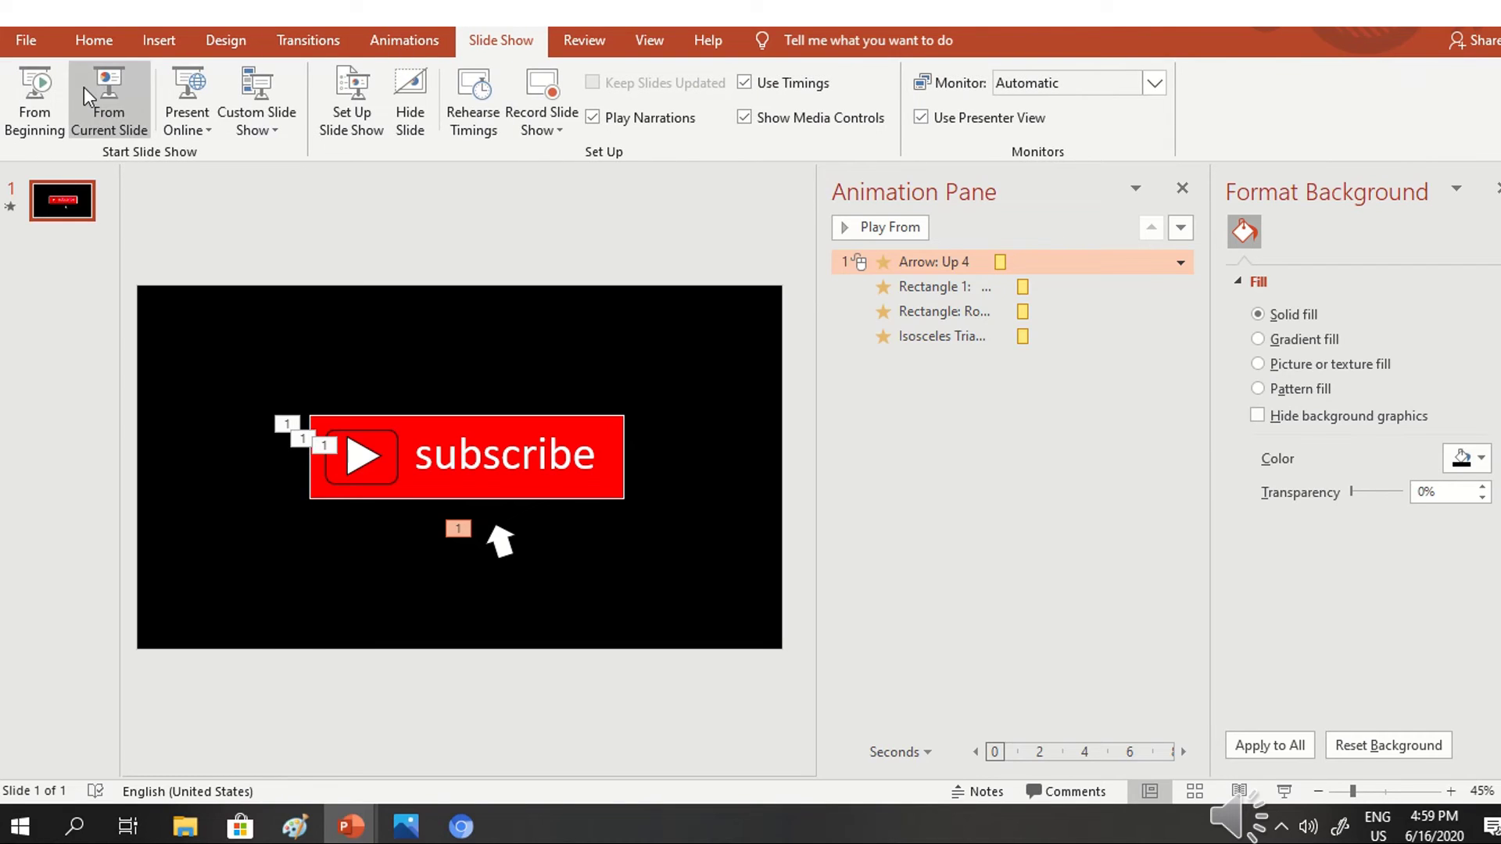
click(38, 91)
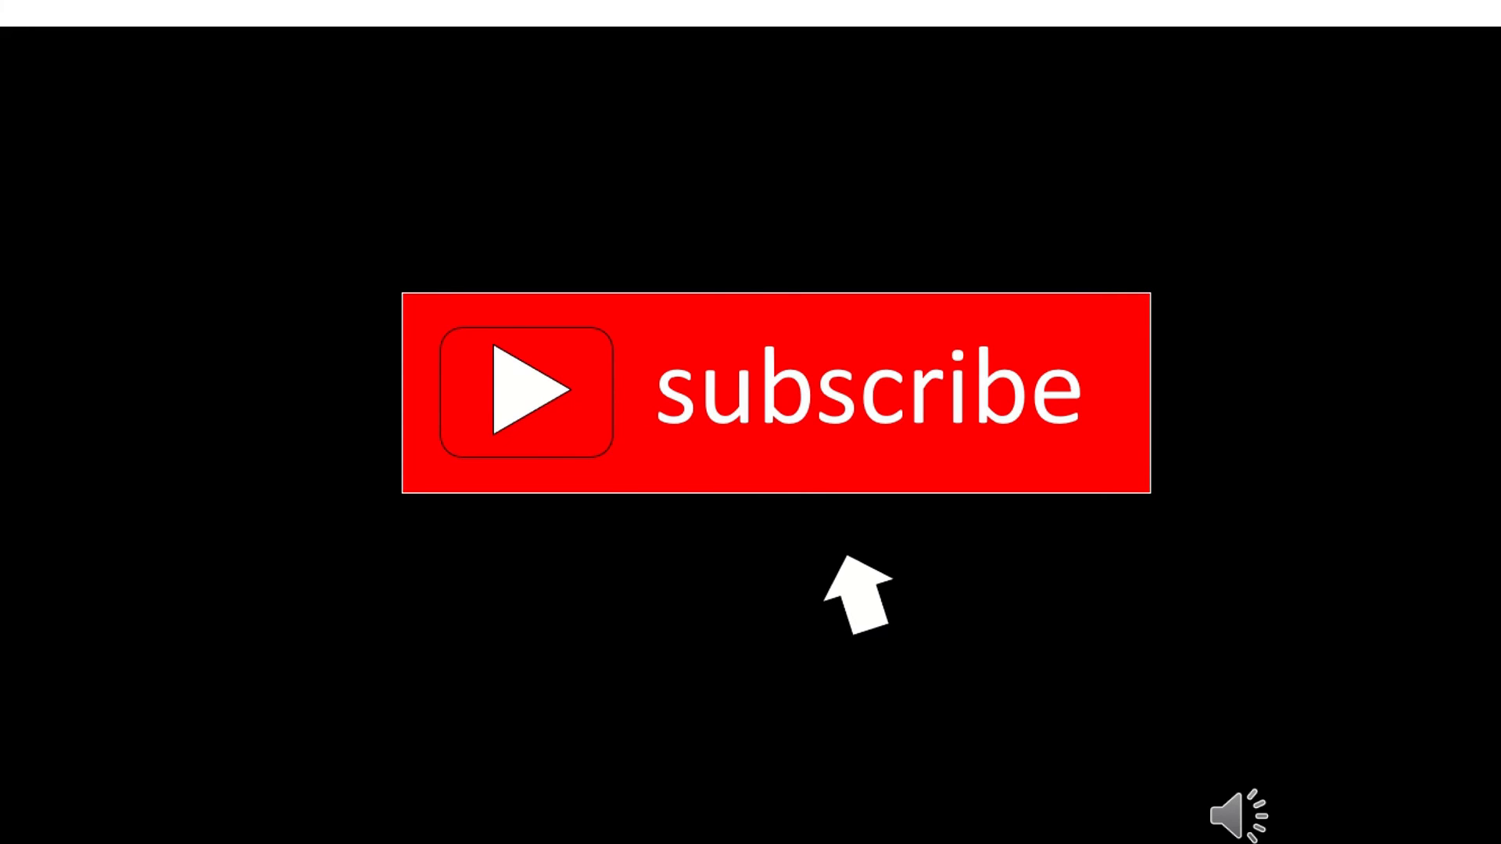
key(Escape)
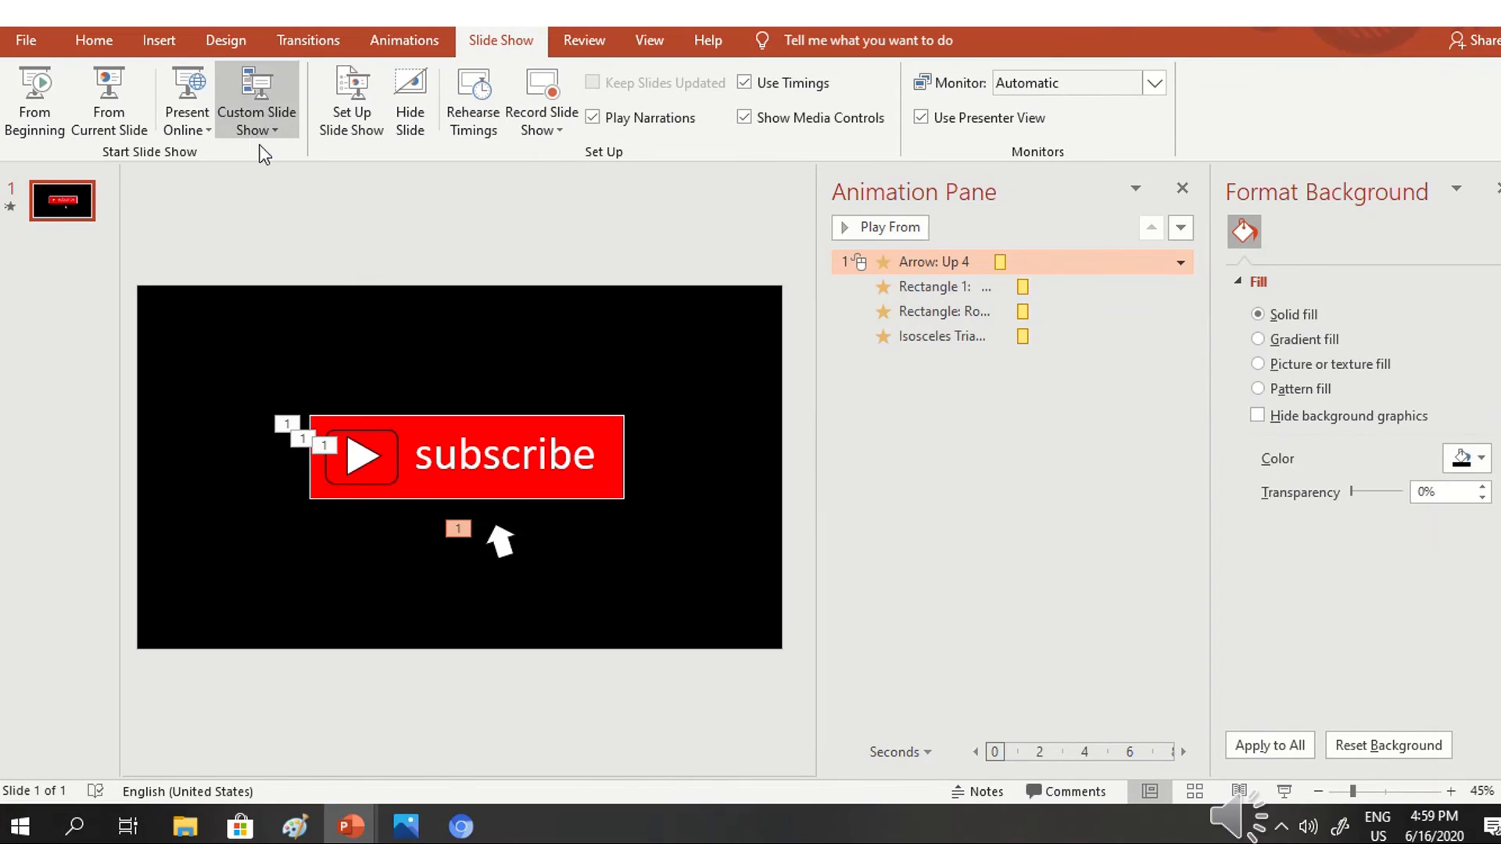
Step: Set the arrow animation to start With Previous, test the show, then undo the change
right_click(909, 260)
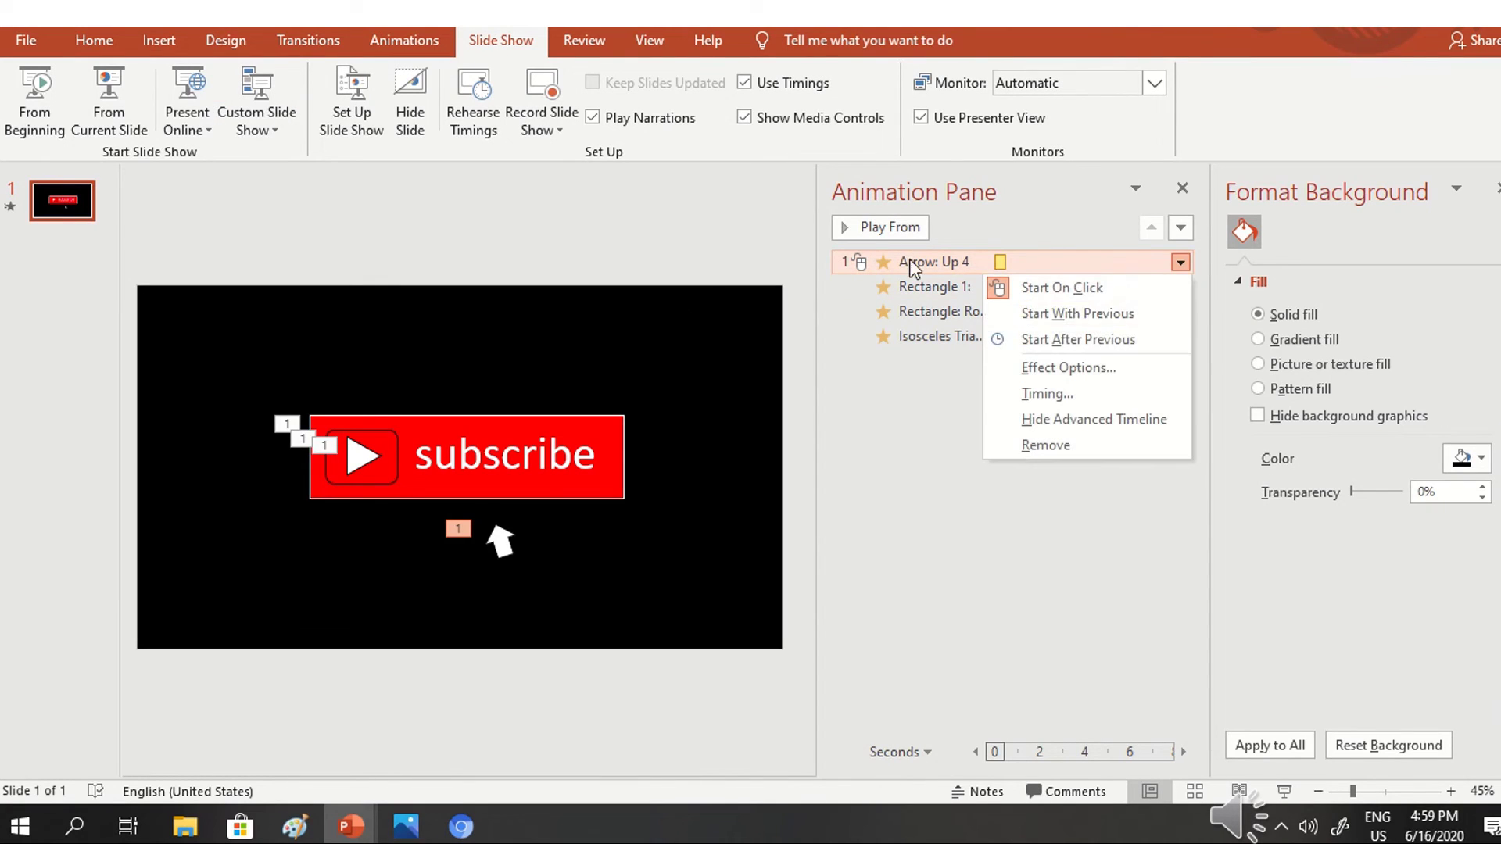
click(1014, 321)
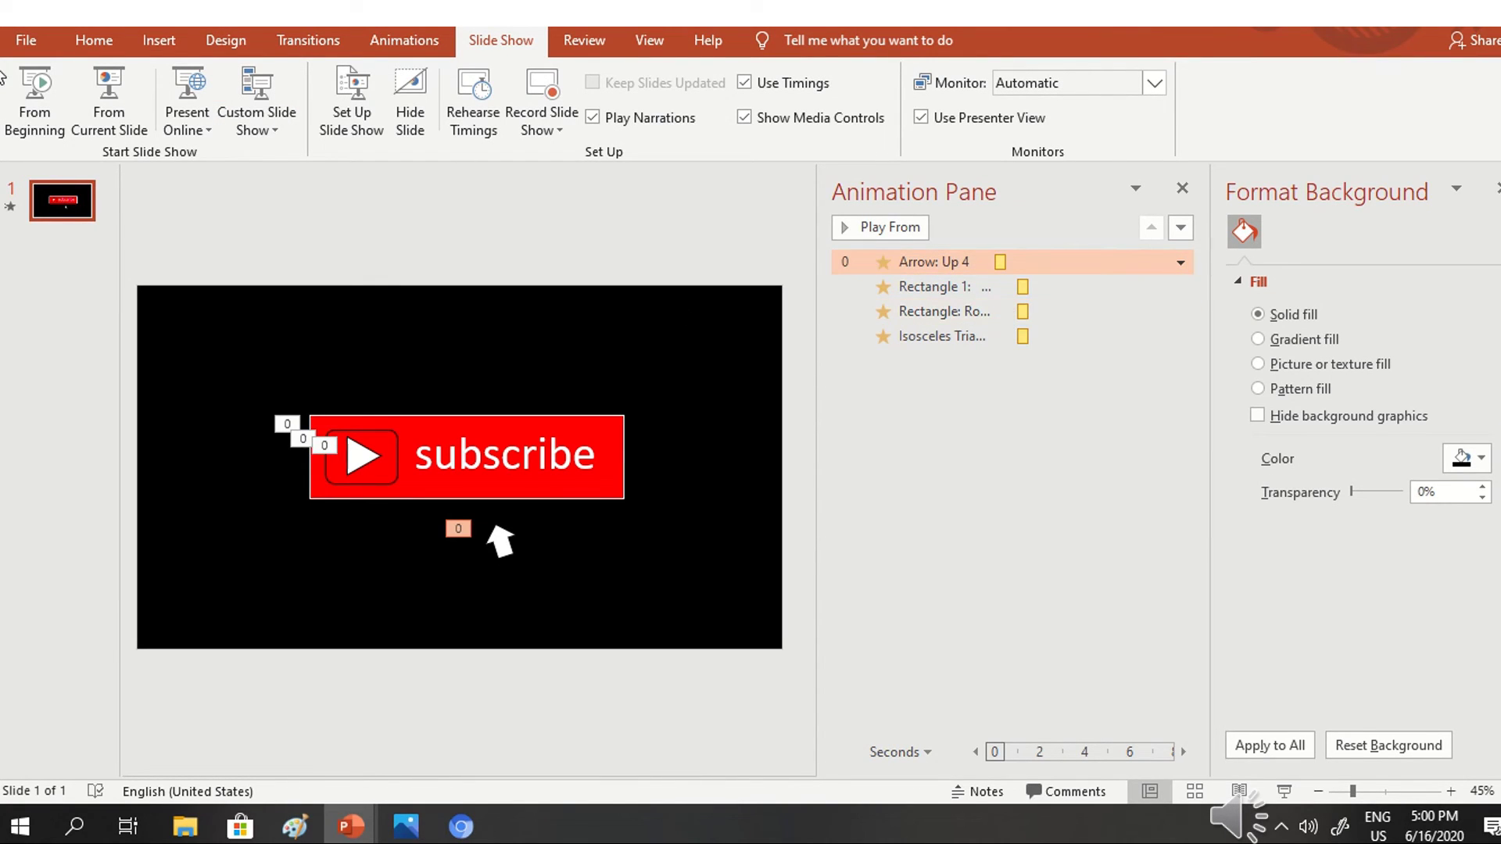
click(43, 87)
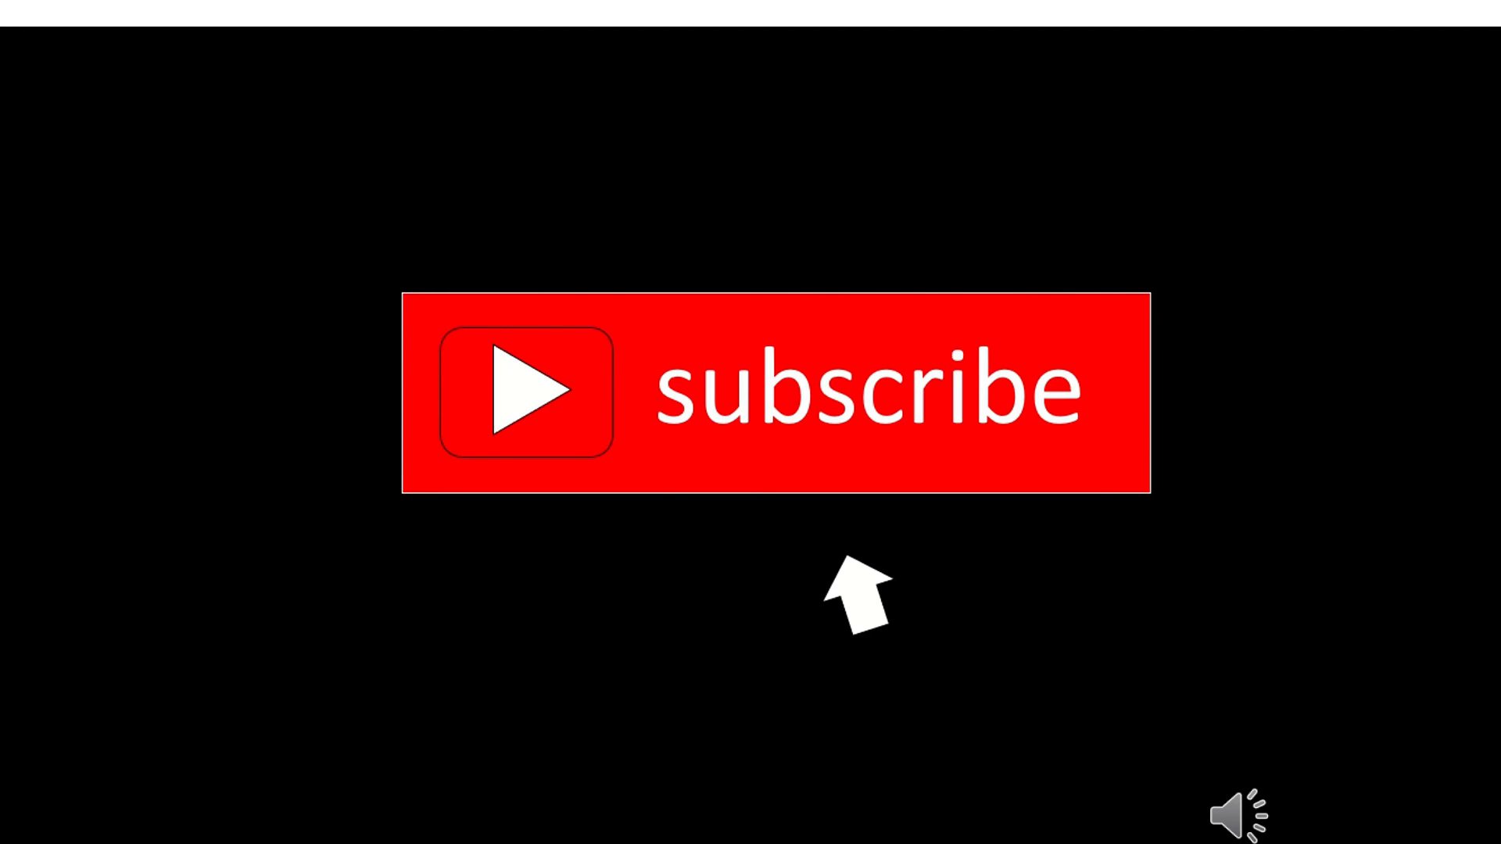
key(Escape)
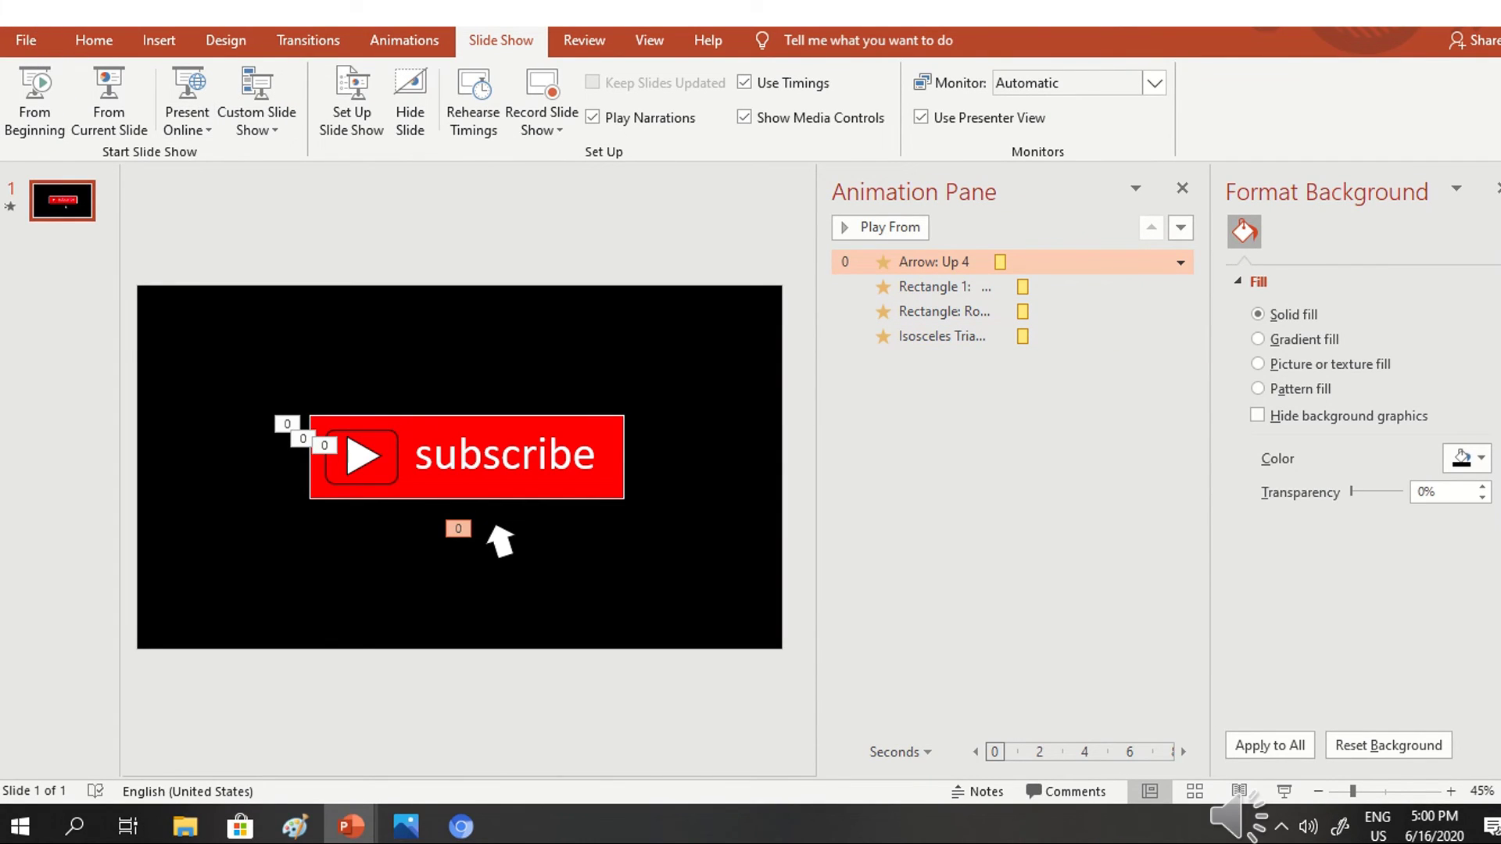
key(ctrl+z)
Step: Redo the arrow's motion path change and play the slide show from the beginning
key(ctrl+y)
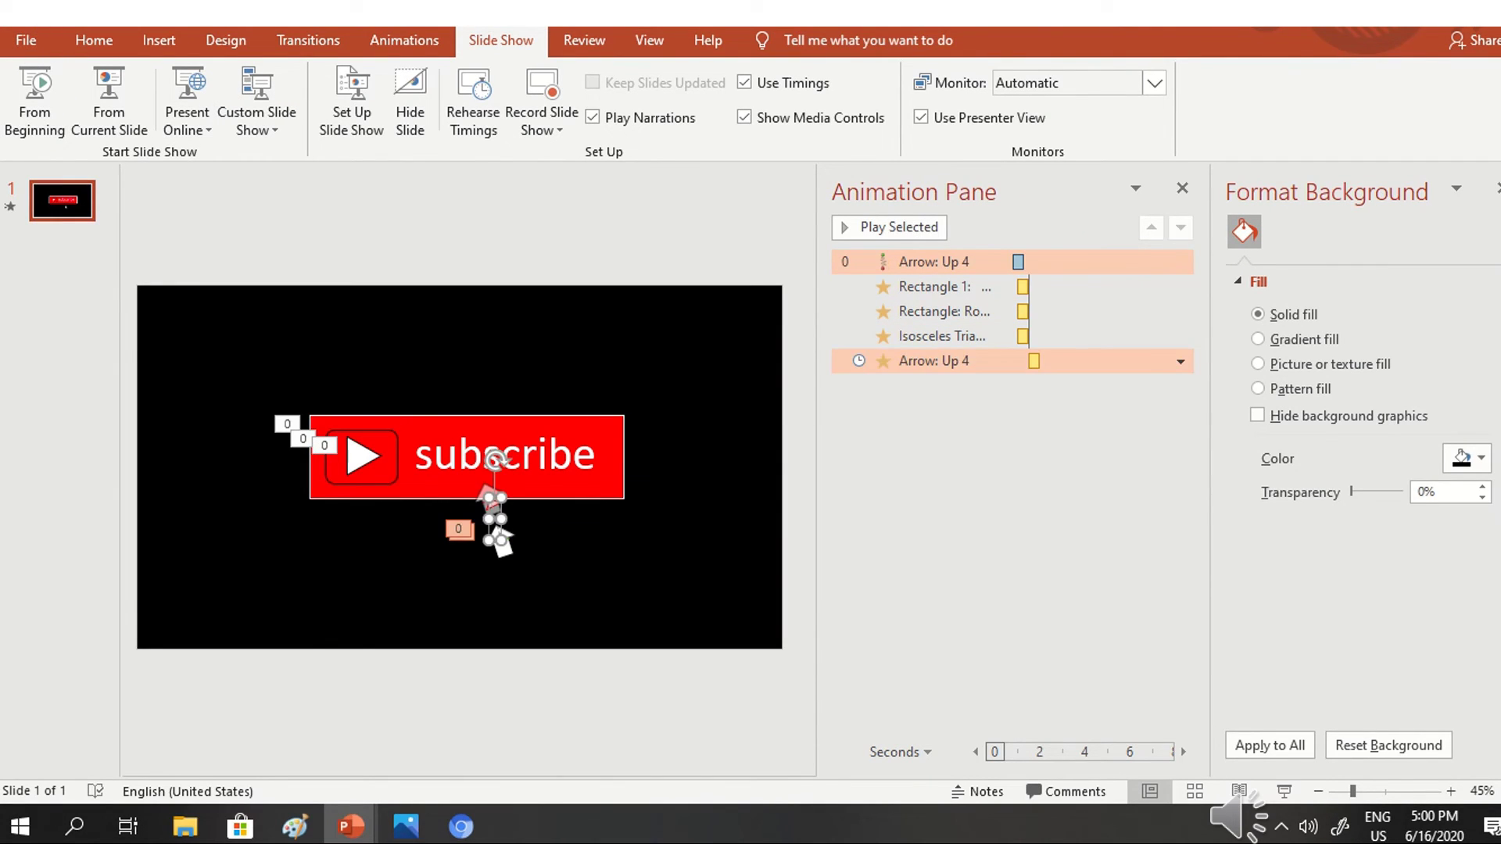
click(35, 94)
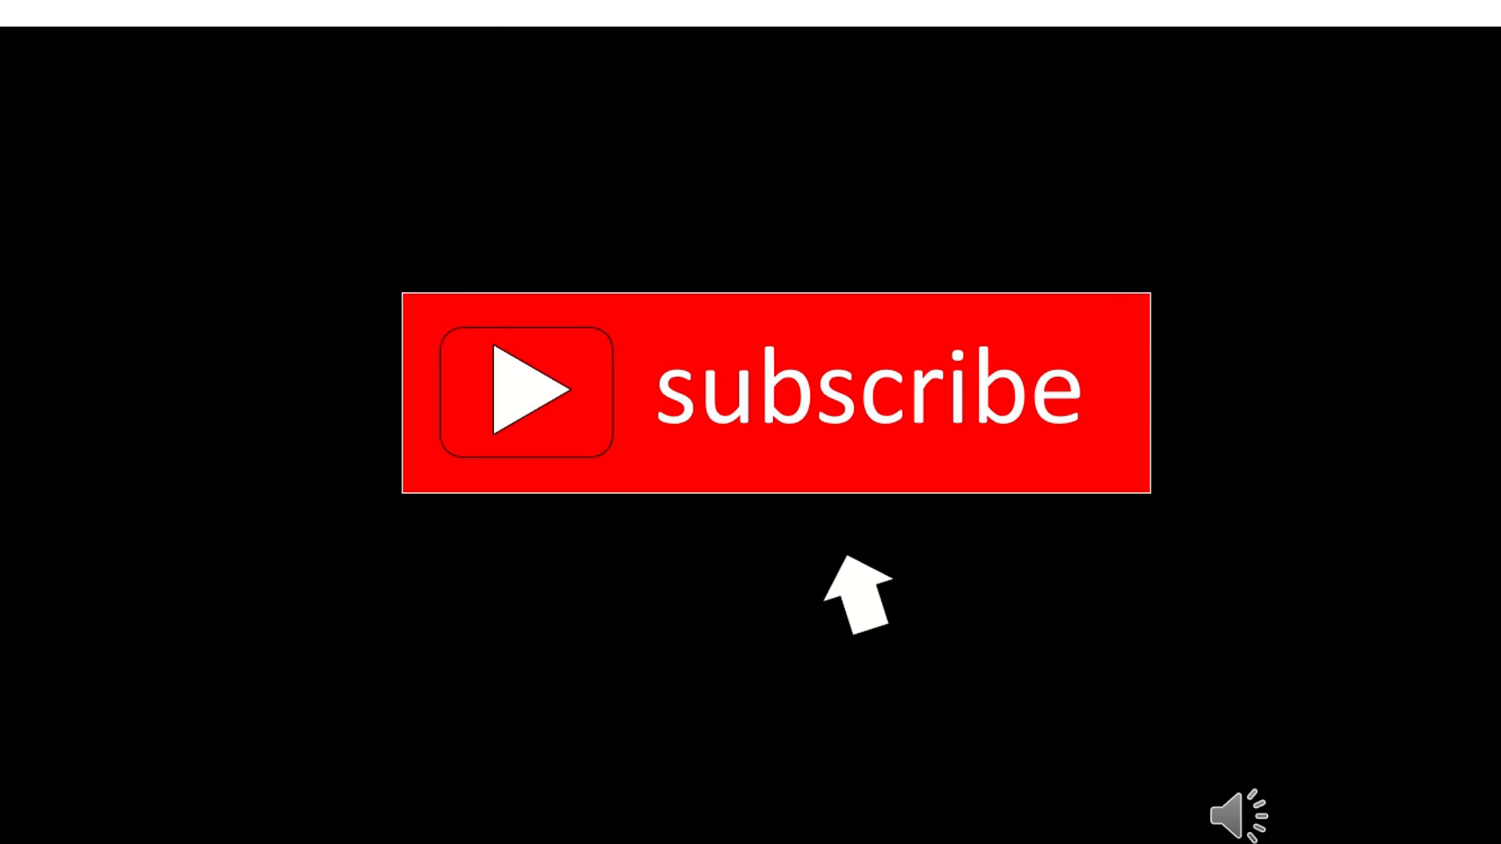